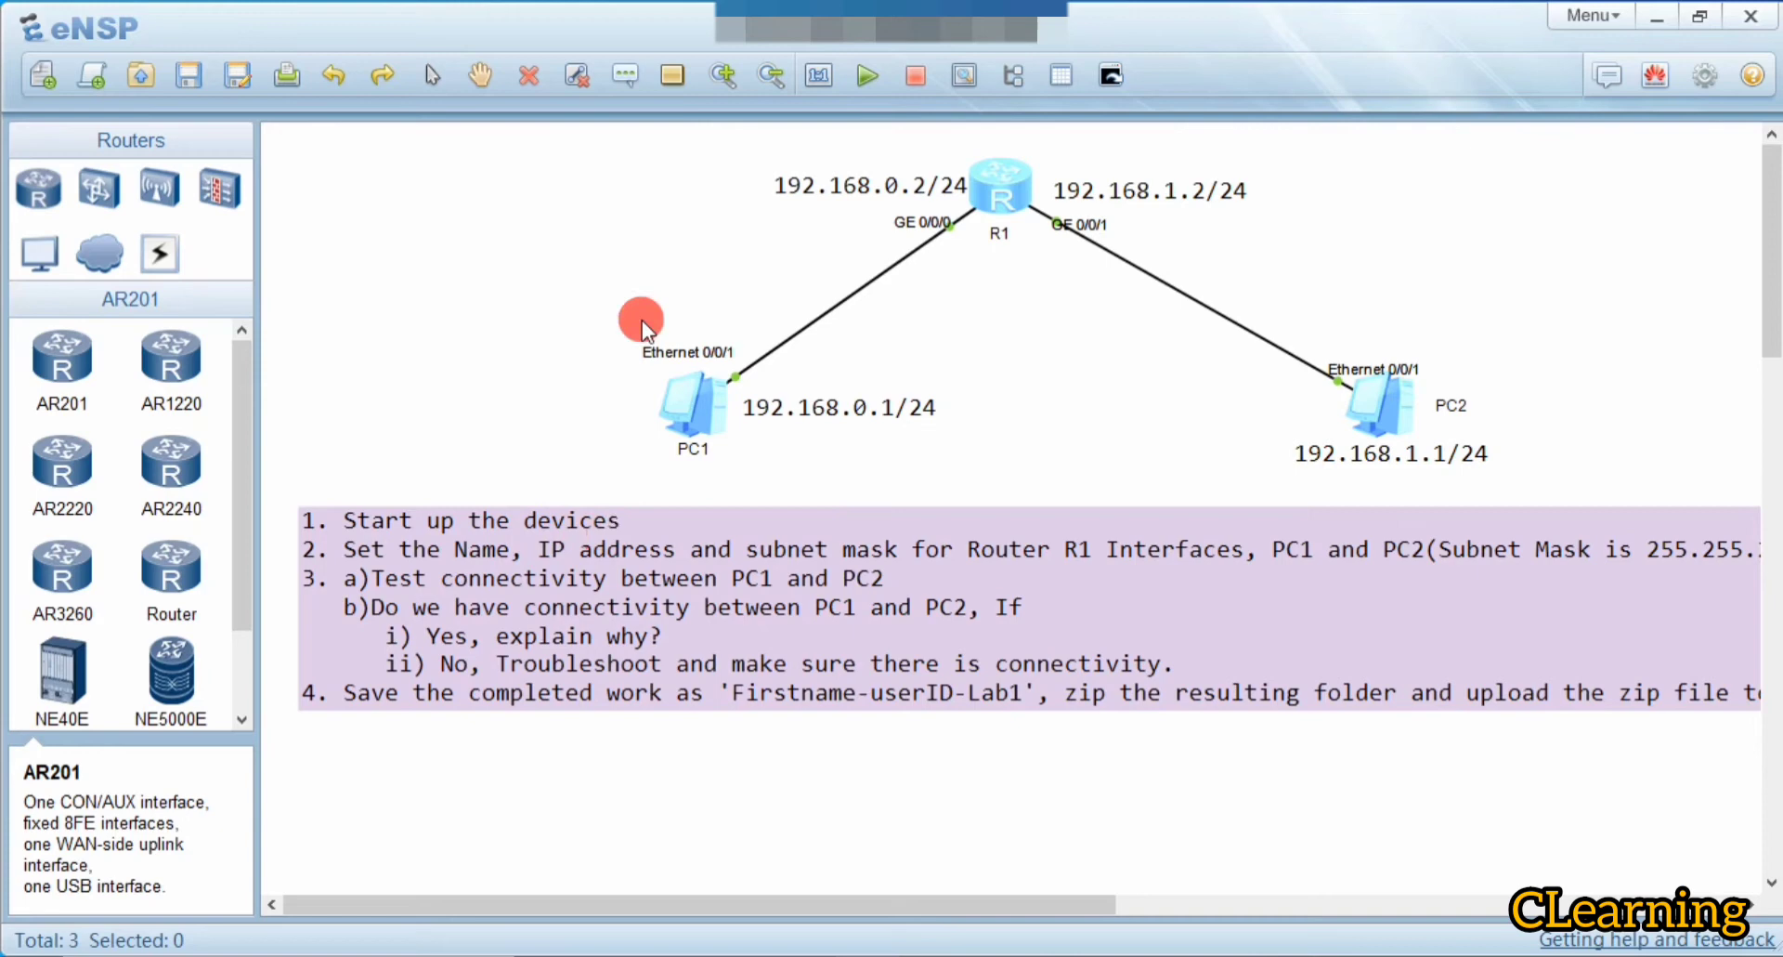
Select and deselect the devices, then open PC1's settings beside the topology
{"action": "left_click_drag", "start_coordinate": [554, 142], "coordinate": [1772, 550]}
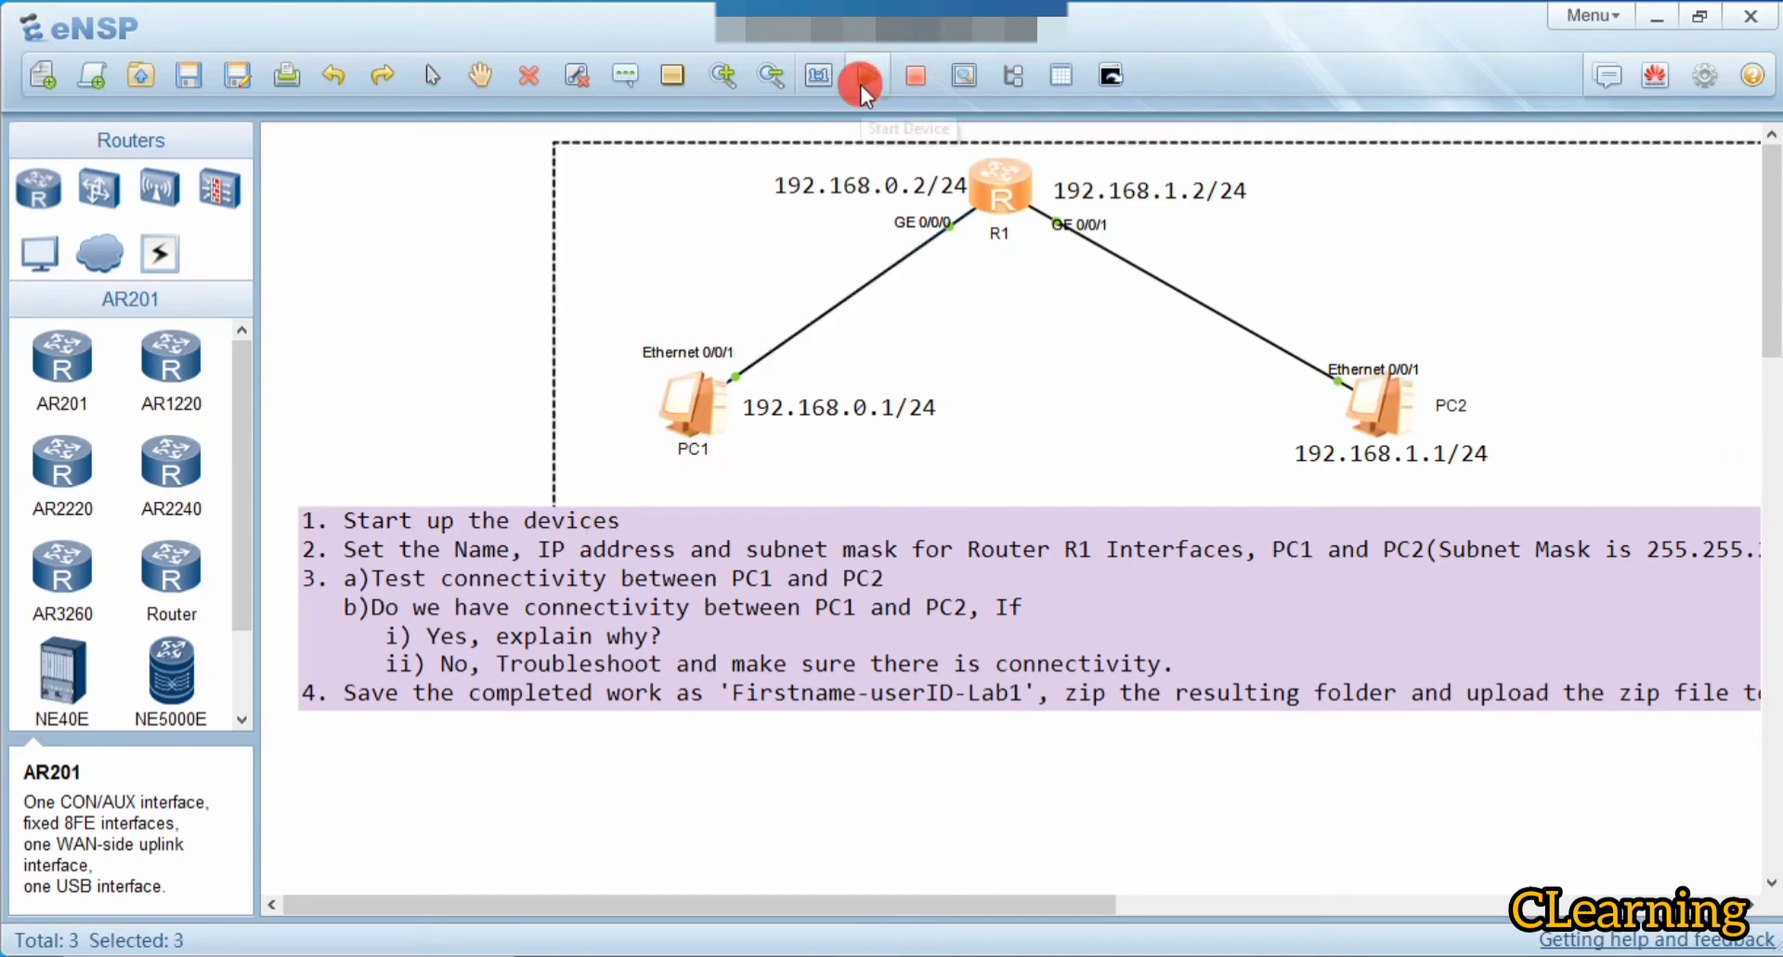
{"action": "left_click", "coordinate": [516, 364]}
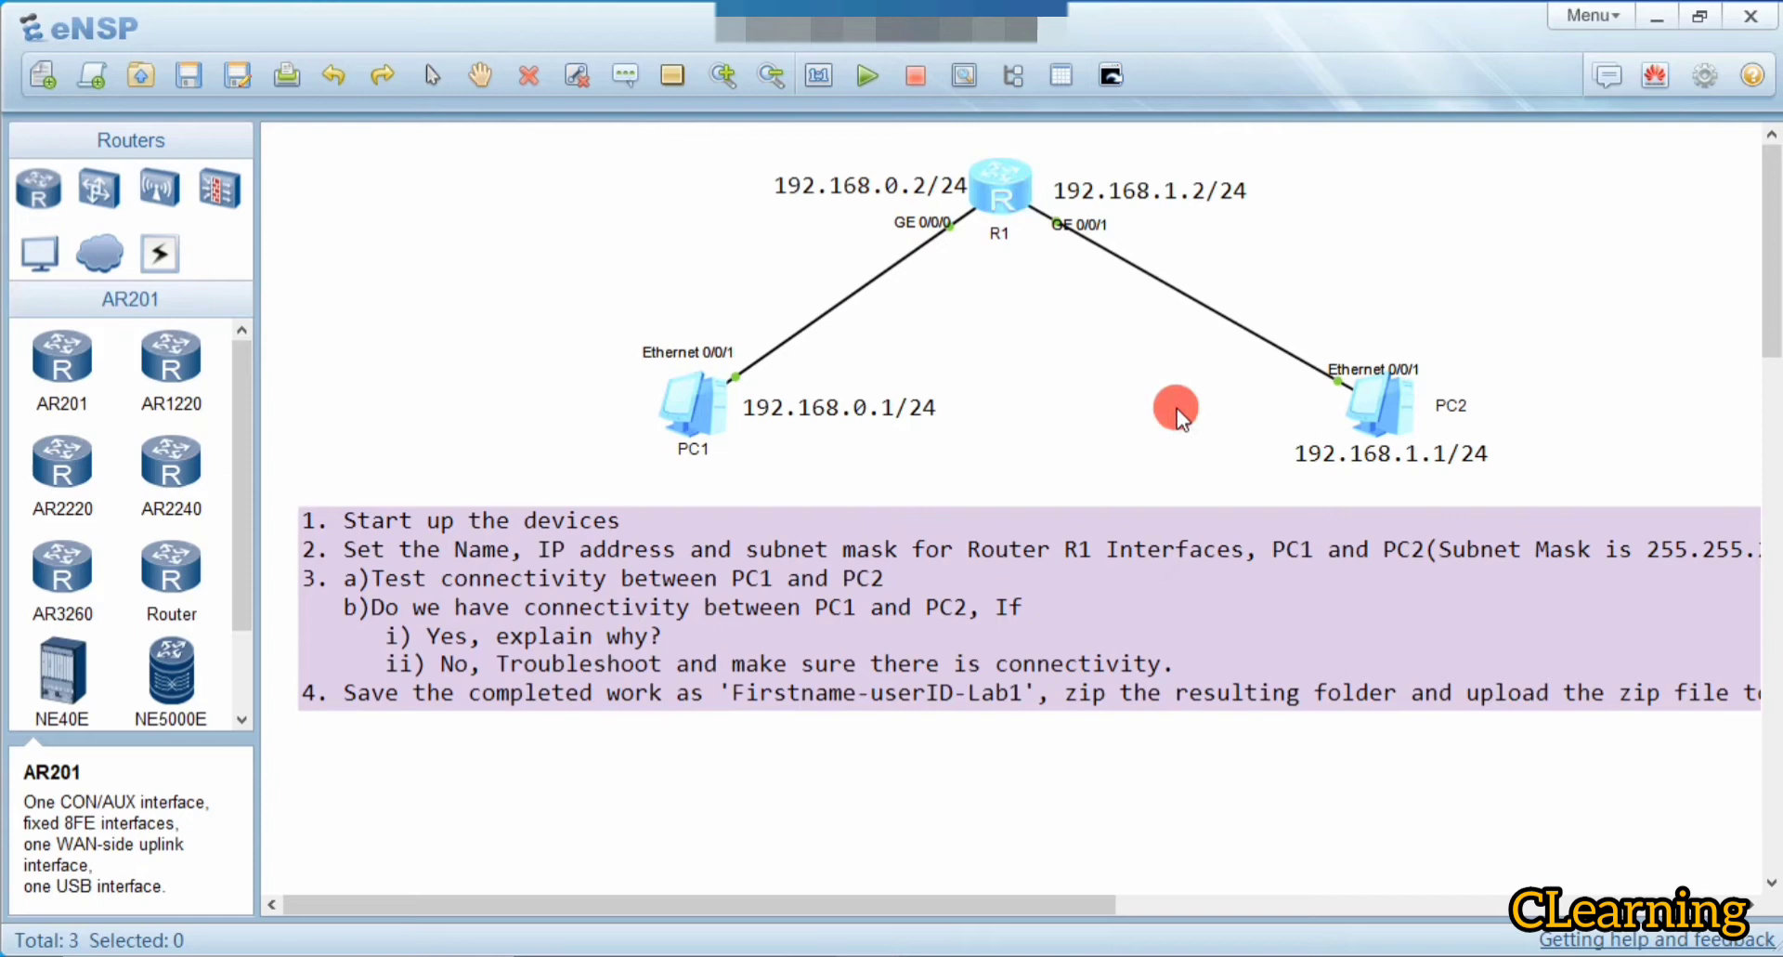
{"action": "mouse_move", "coordinate": [1057, 909]}
{"action": "left_mouse_down"}
{"action": "mouse_move", "coordinate": [1158, 924]}
{"action": "mouse_move", "coordinate": [1057, 920]}
{"action": "left_mouse_up"}
{"action": "double_click", "coordinate": [694, 422]}
{"action": "type", "text": "pc1"}
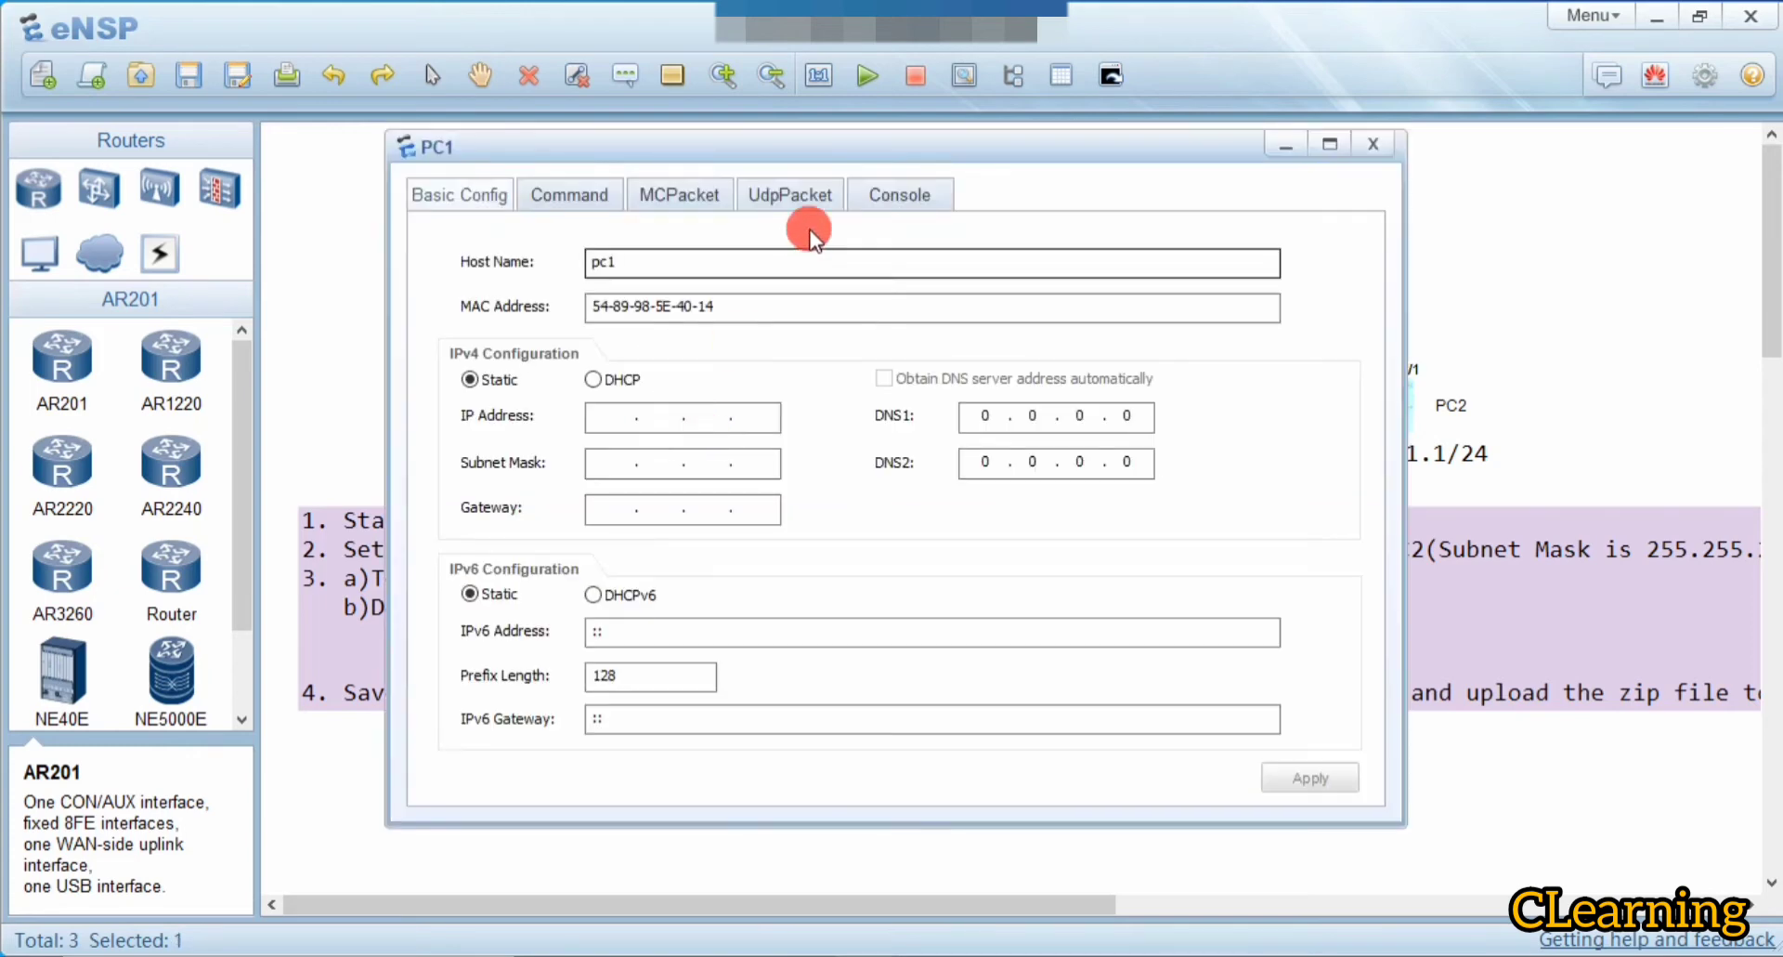
{"action": "left_click_drag", "start_coordinate": [847, 135], "coordinate": [1365, 234]}
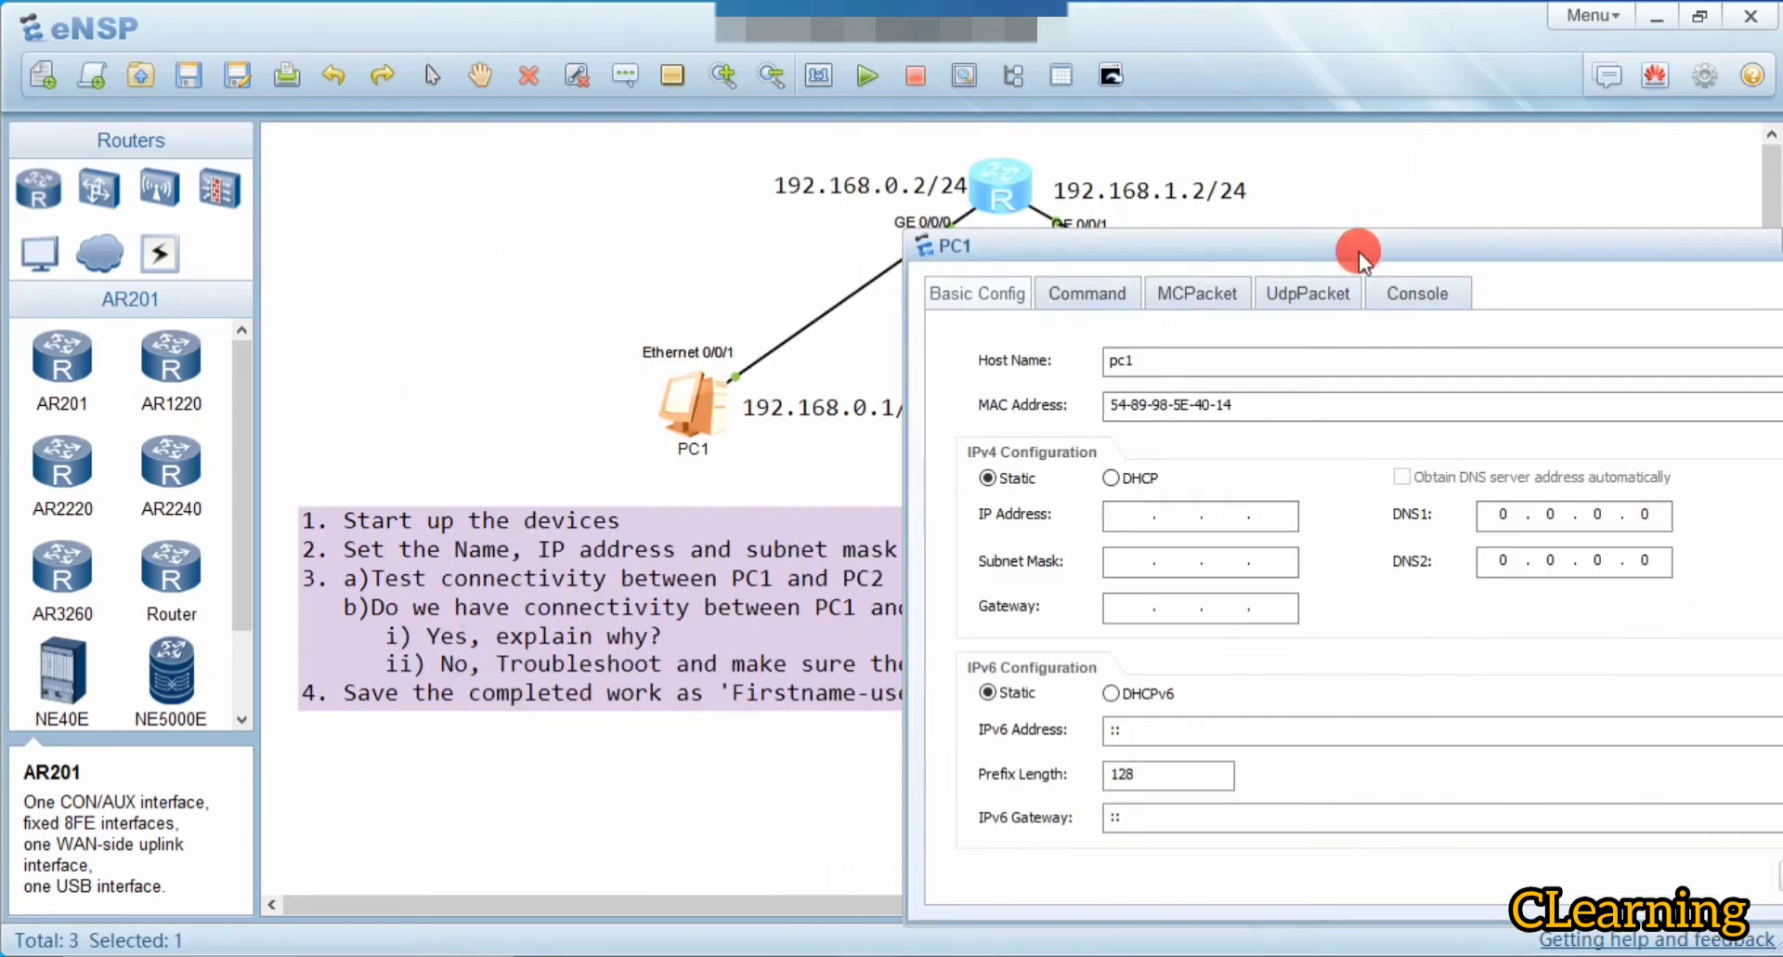
{"action": "left_click_drag", "start_coordinate": [1168, 228], "coordinate": [1243, 209]}
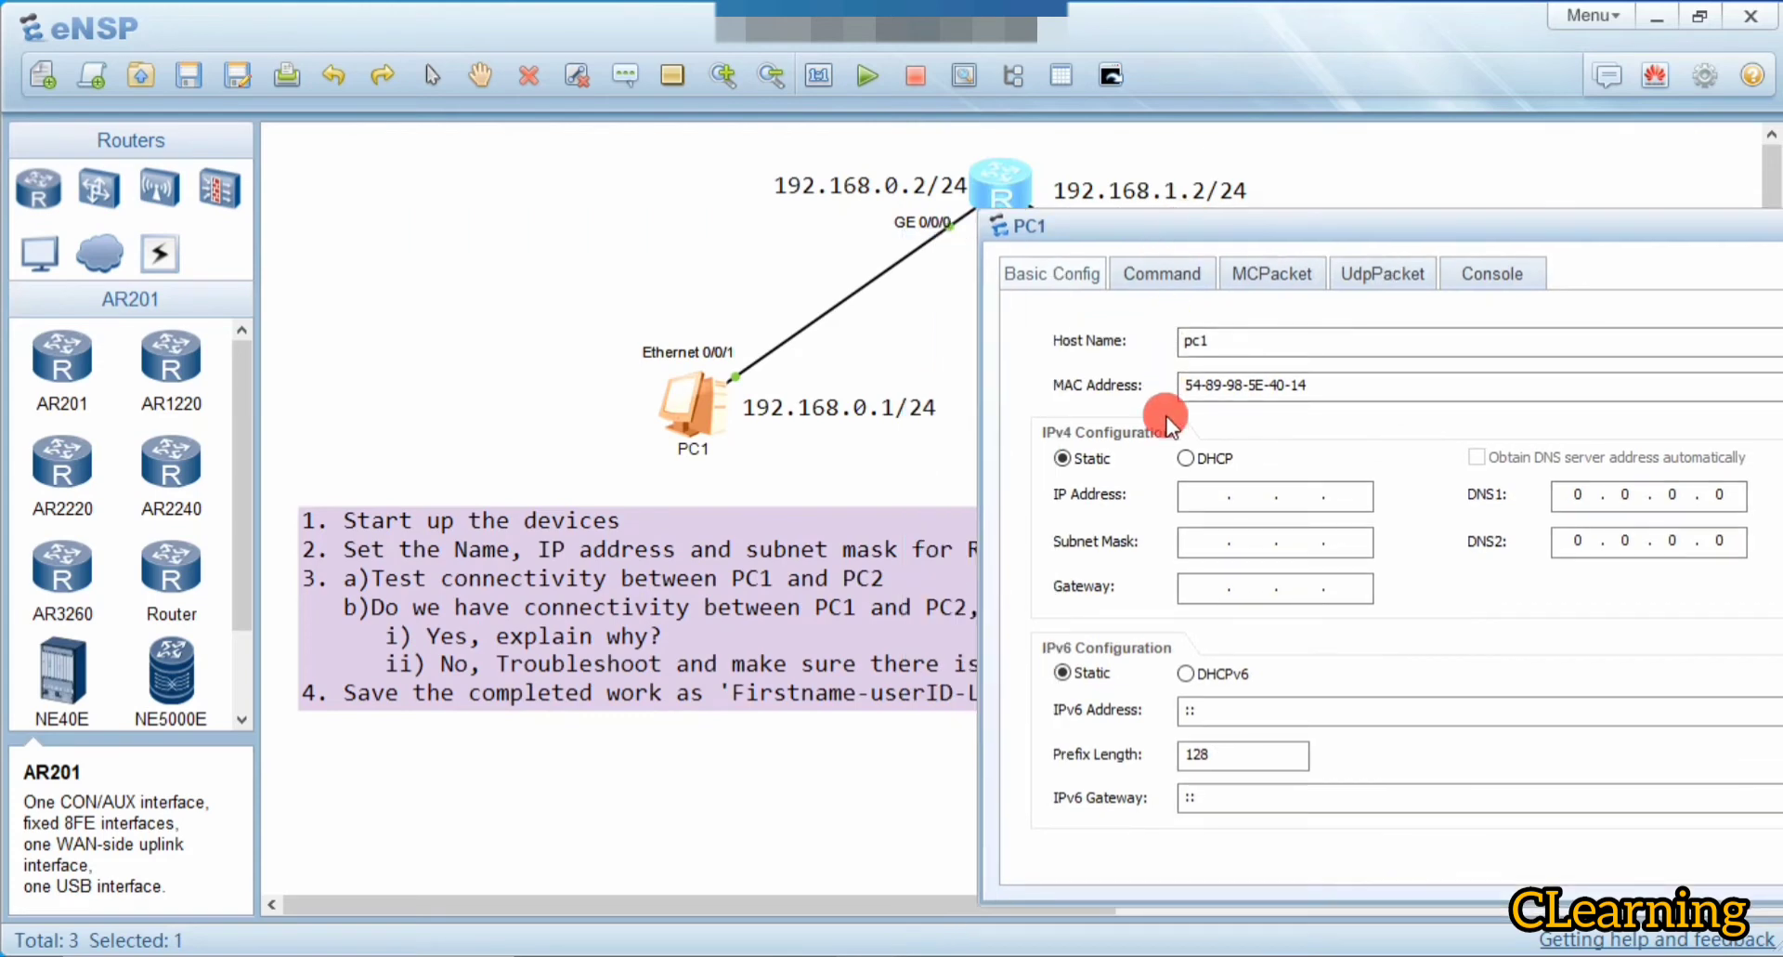
Give PC1 IP 192.168.0.1, mask 255.255.255.0, gateway 192.168.0.2 and apply
{"action": "left_click", "coordinate": [1219, 502]}
{"action": "type", "text": "192 . "}
{"action": "type", "text": "168 . "}
{"action": "type", "text": "1"}
{"action": "key", "text": "BackSpace"}
{"action": "type", "text": "8."}
{"action": "type", "text": "0.1"}
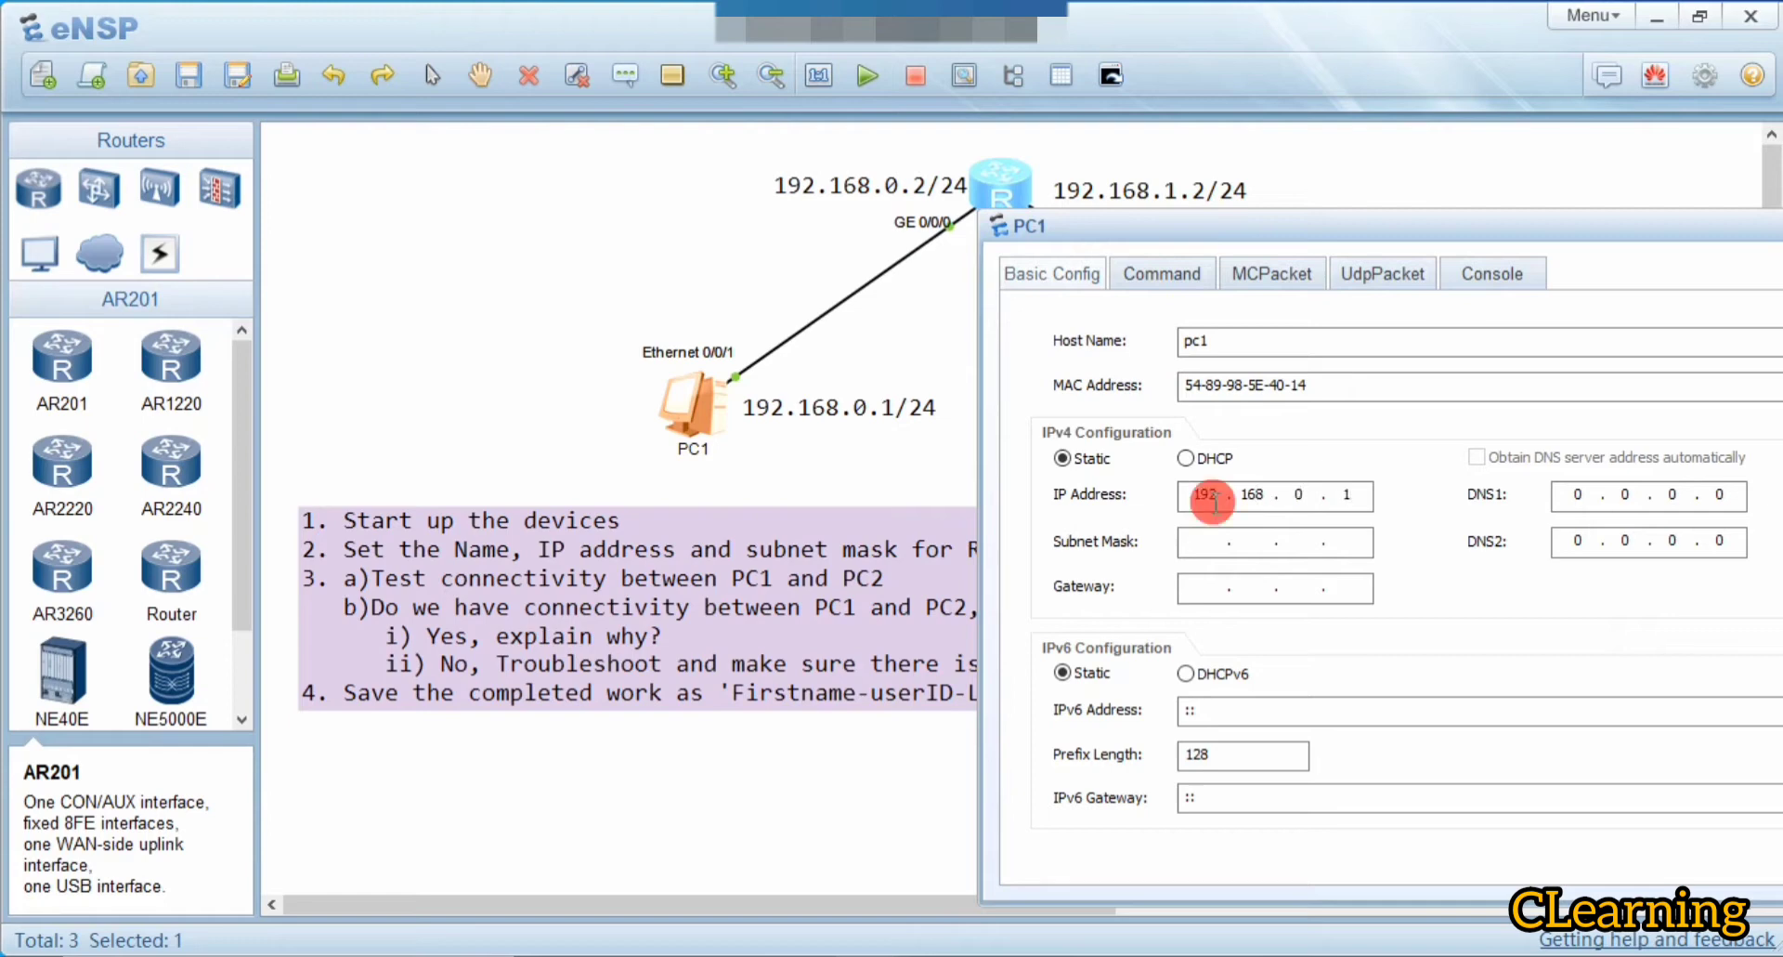
{"action": "left_click", "coordinate": [1227, 541]}
{"action": "type", "text": "255 "}
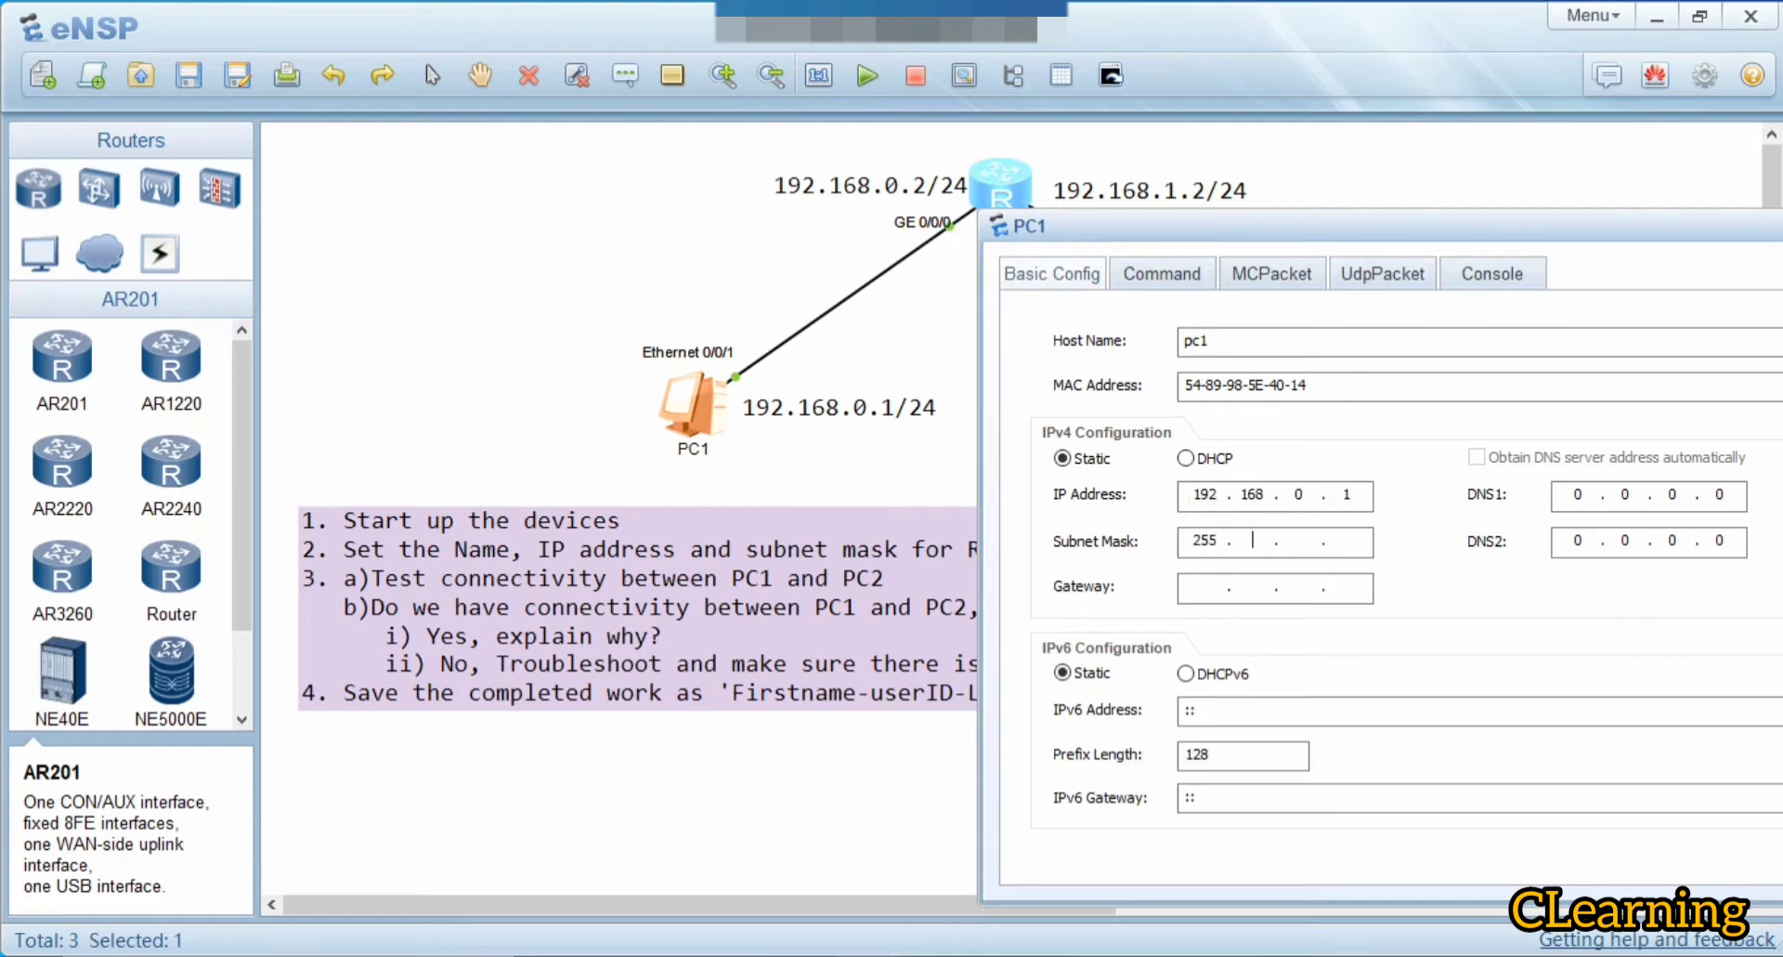
{"action": "type", "text": ". 255 . 255 . "}
{"action": "type", "text": "0"}
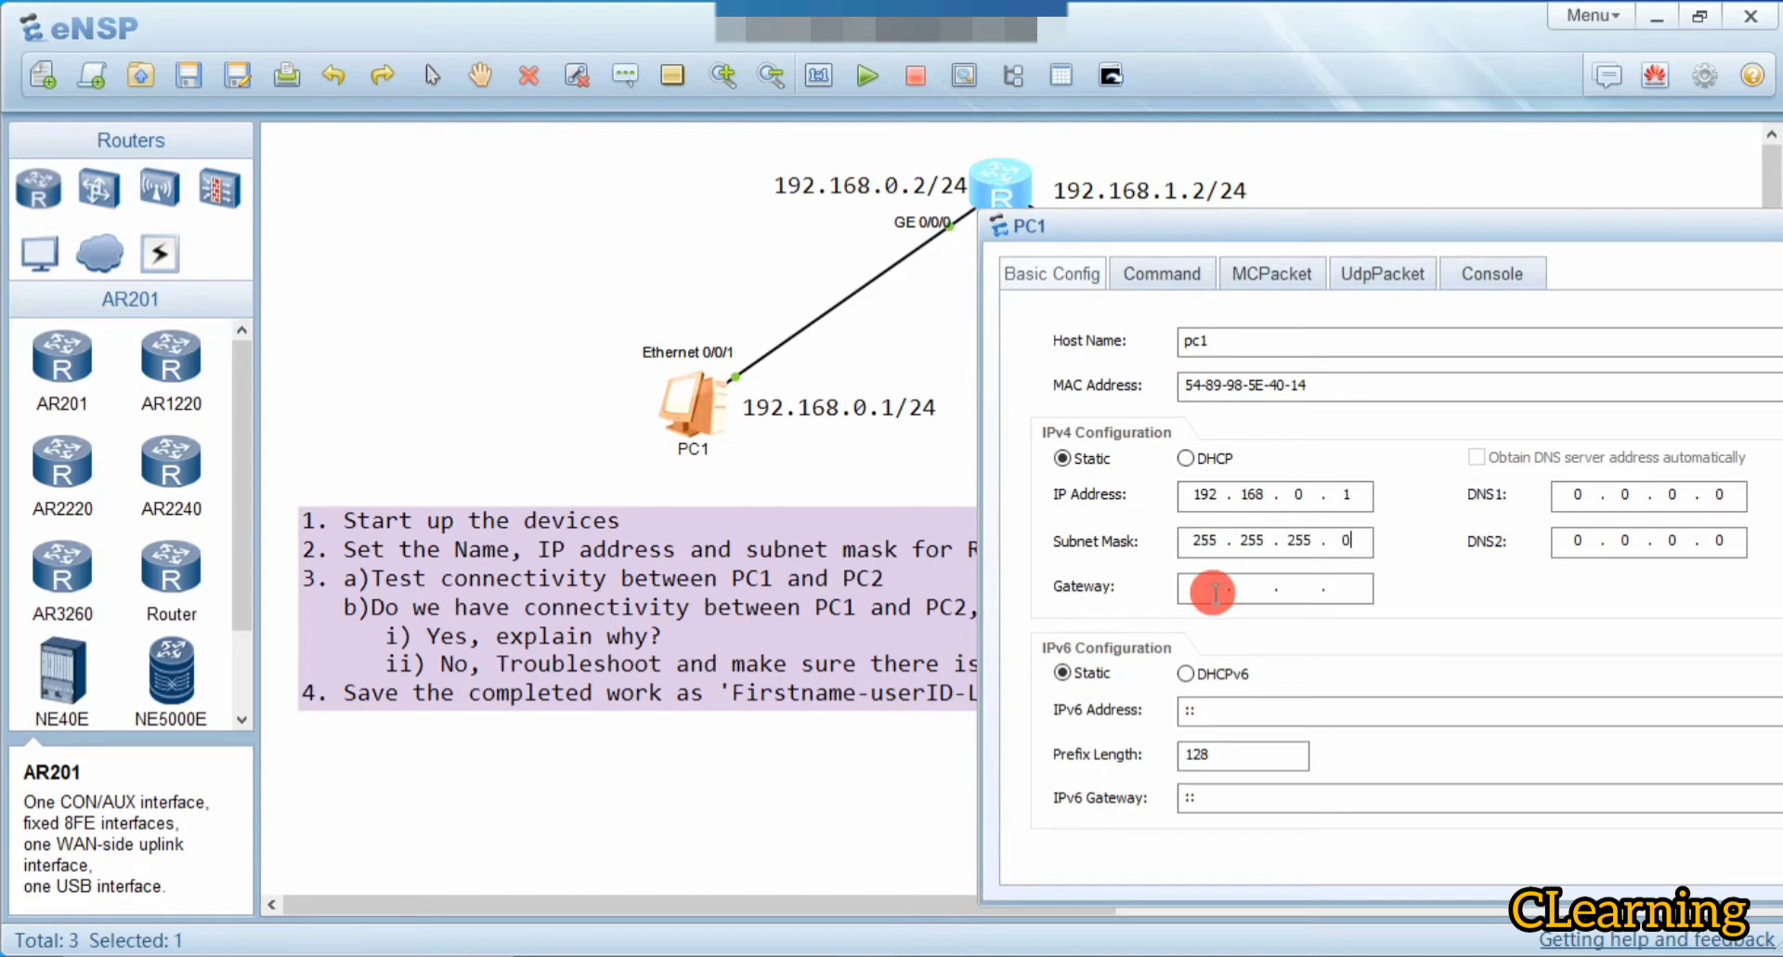
{"action": "left_click", "coordinate": [1215, 591]}
{"action": "type", "text": "192 . "}
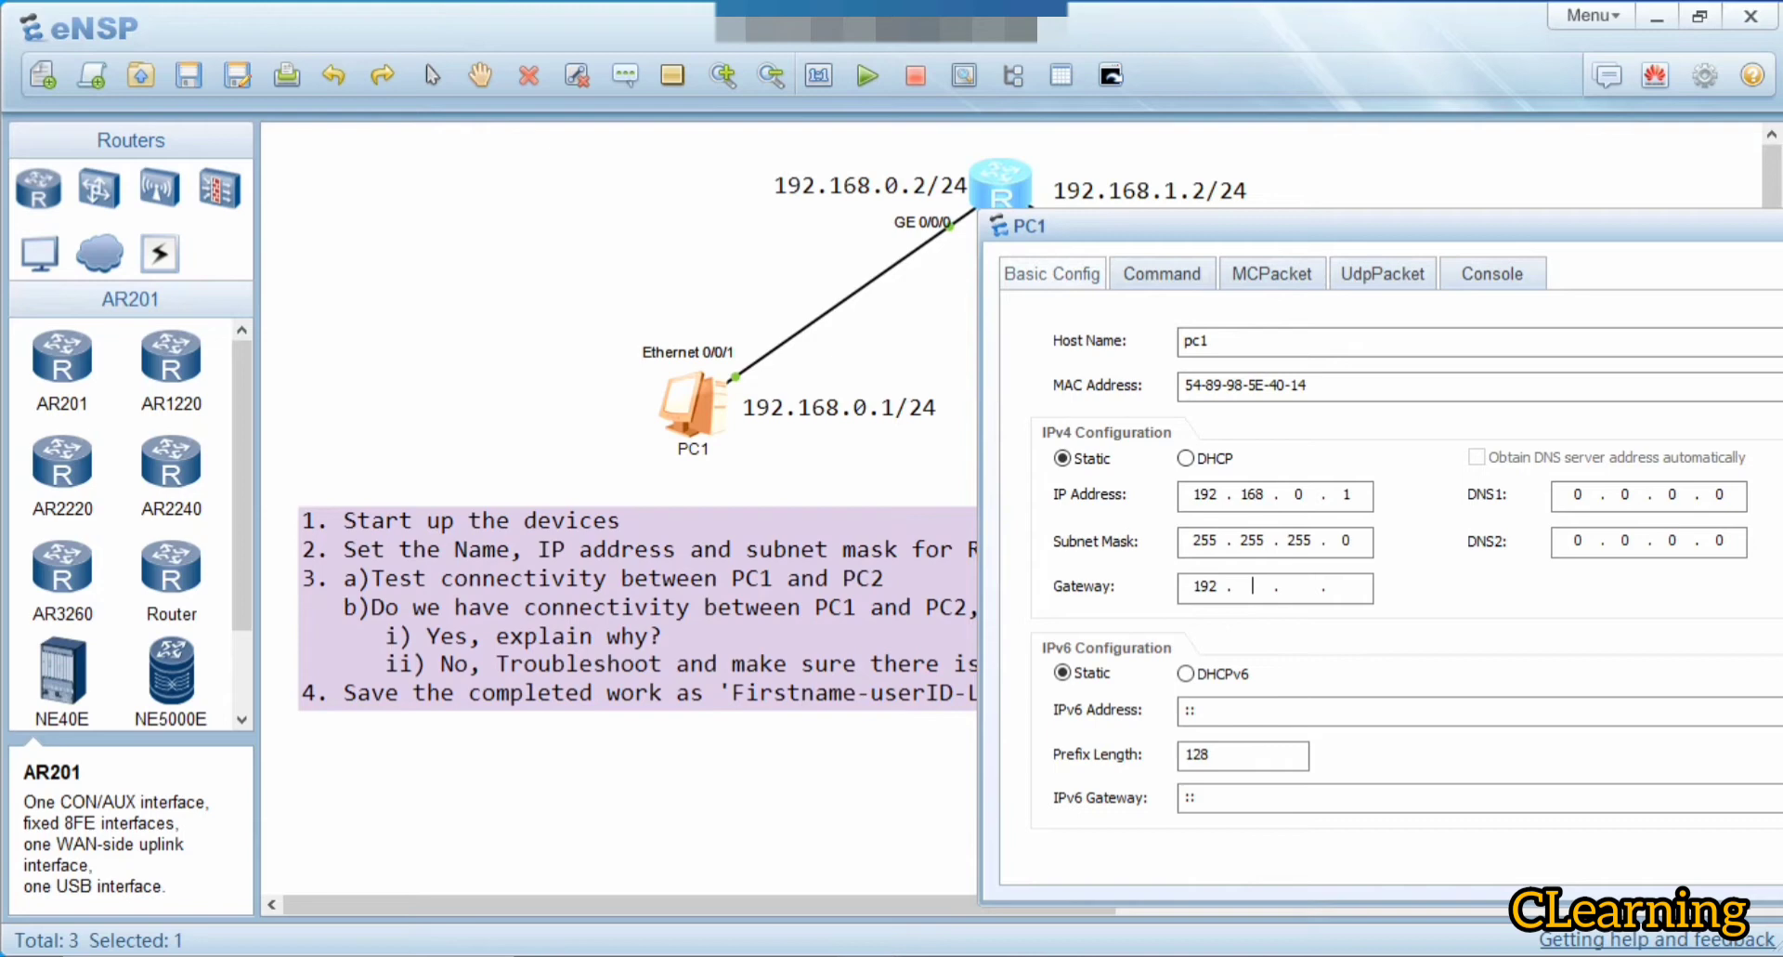
{"action": "type", "text": "168 . 1"}
{"action": "key", "text": "BackSpace"}
{"action": "type", "text": "0 . 2"}
{"action": "left_click_drag", "start_coordinate": [1240, 226], "coordinate": [1338, 226]}
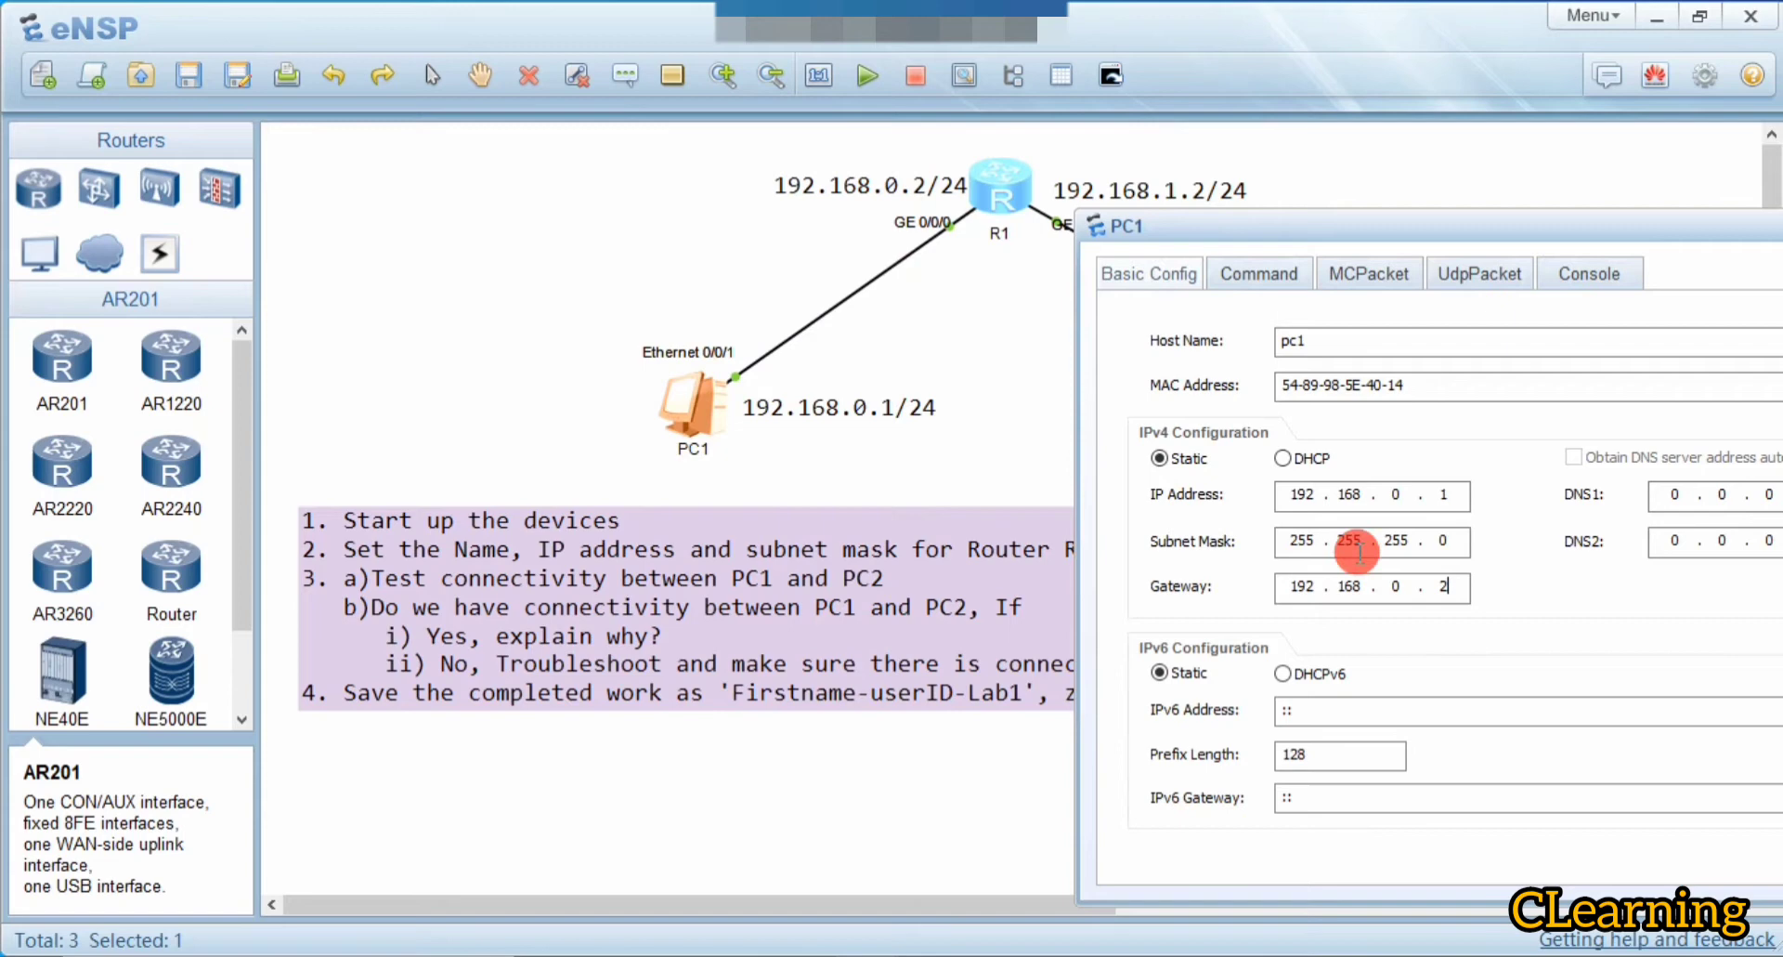
{"action": "left_click_drag", "start_coordinate": [1372, 238], "coordinate": [834, 129]}
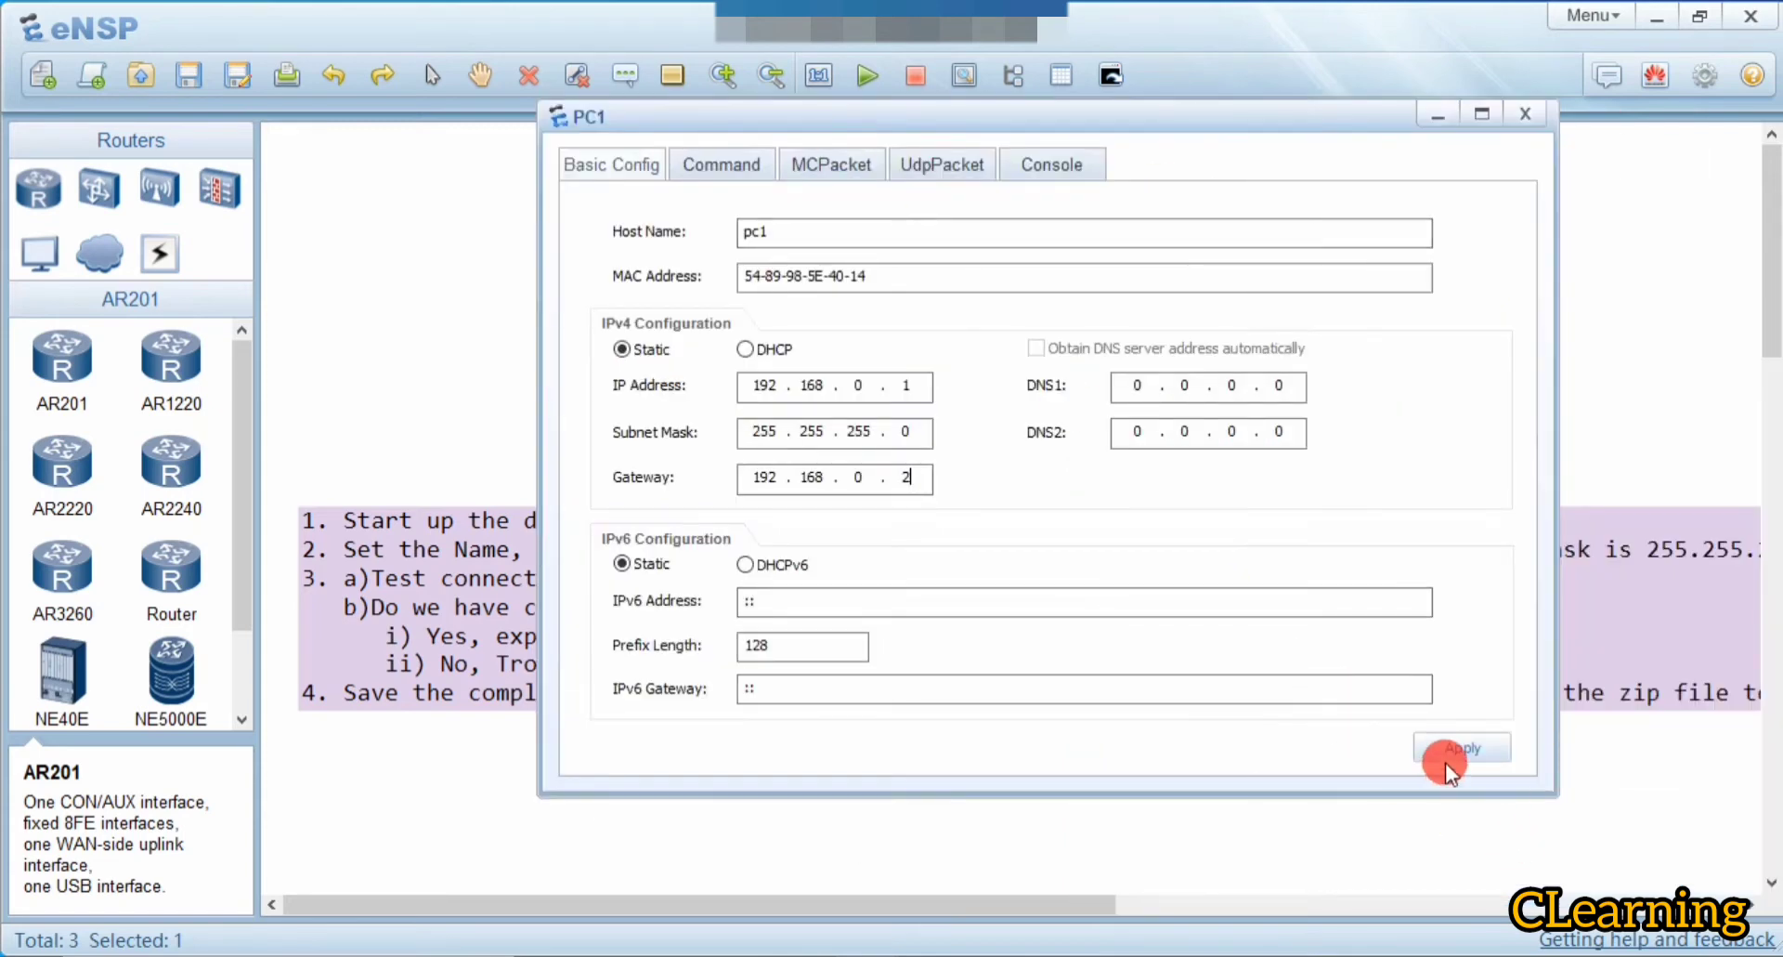
{"action": "left_click", "coordinate": [1445, 751]}
Enter PC2's Basic Config: IP 192.168.1.1, mask 255.255.255.0, gateway 192.168.1.2
{"action": "left_click", "coordinate": [1525, 113]}
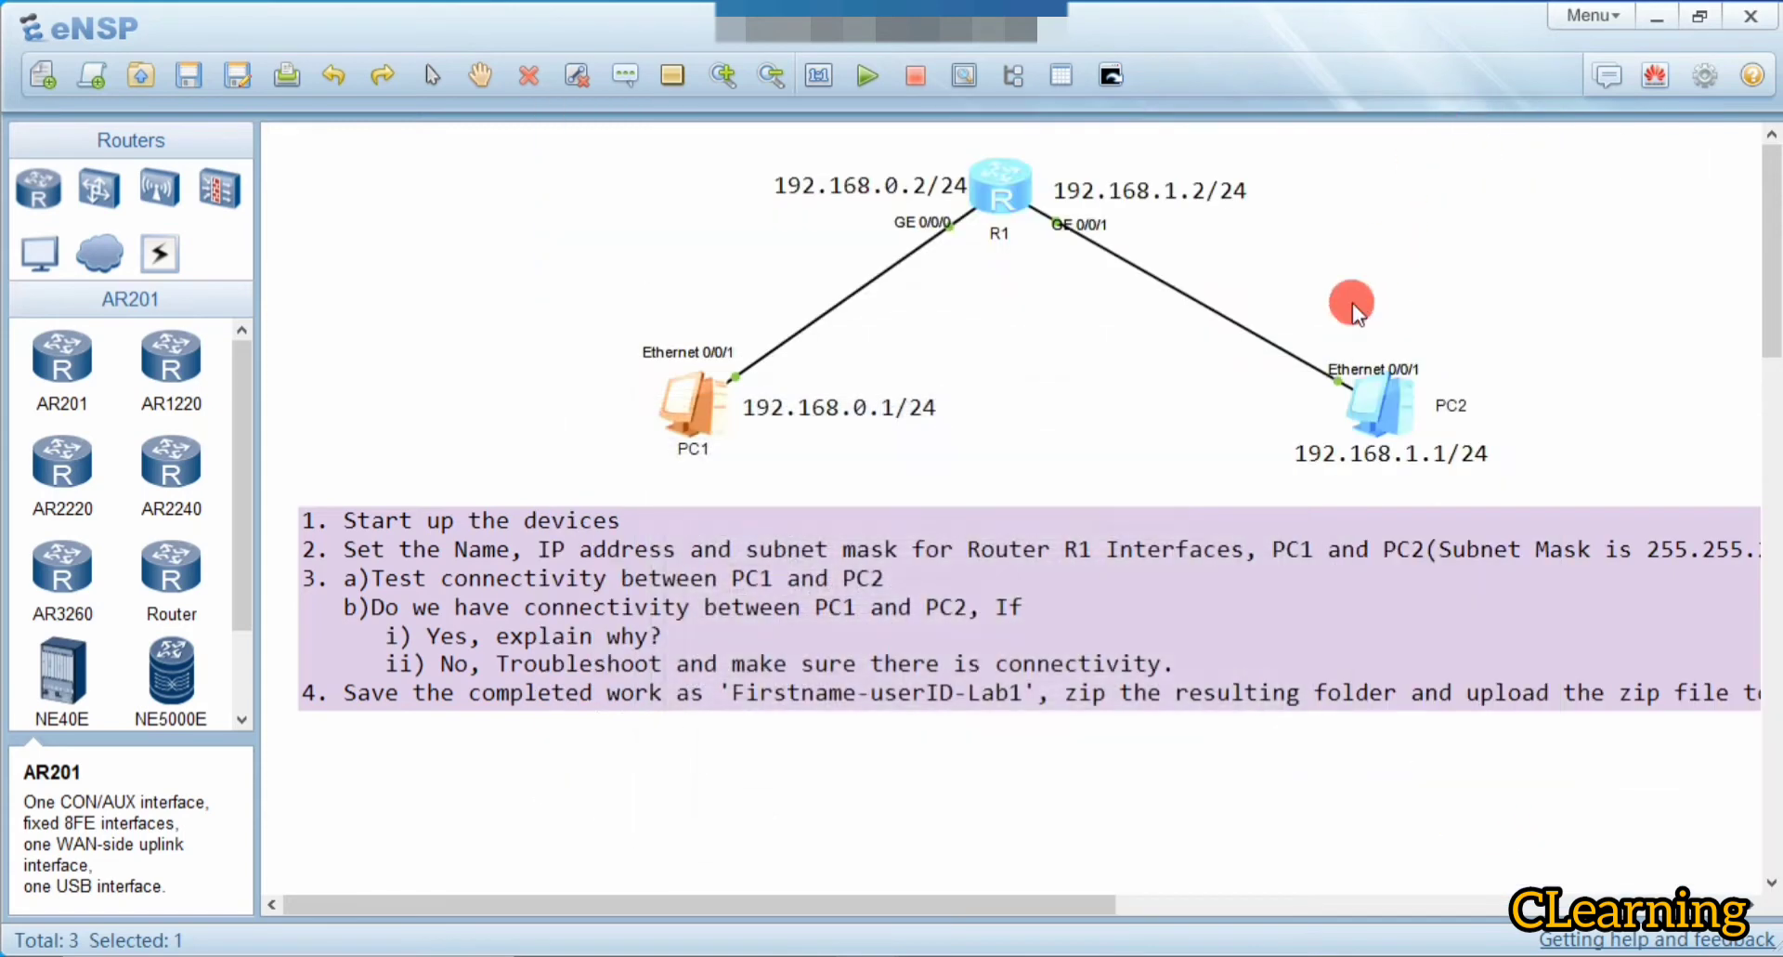
{"action": "double_click", "coordinate": [1397, 401]}
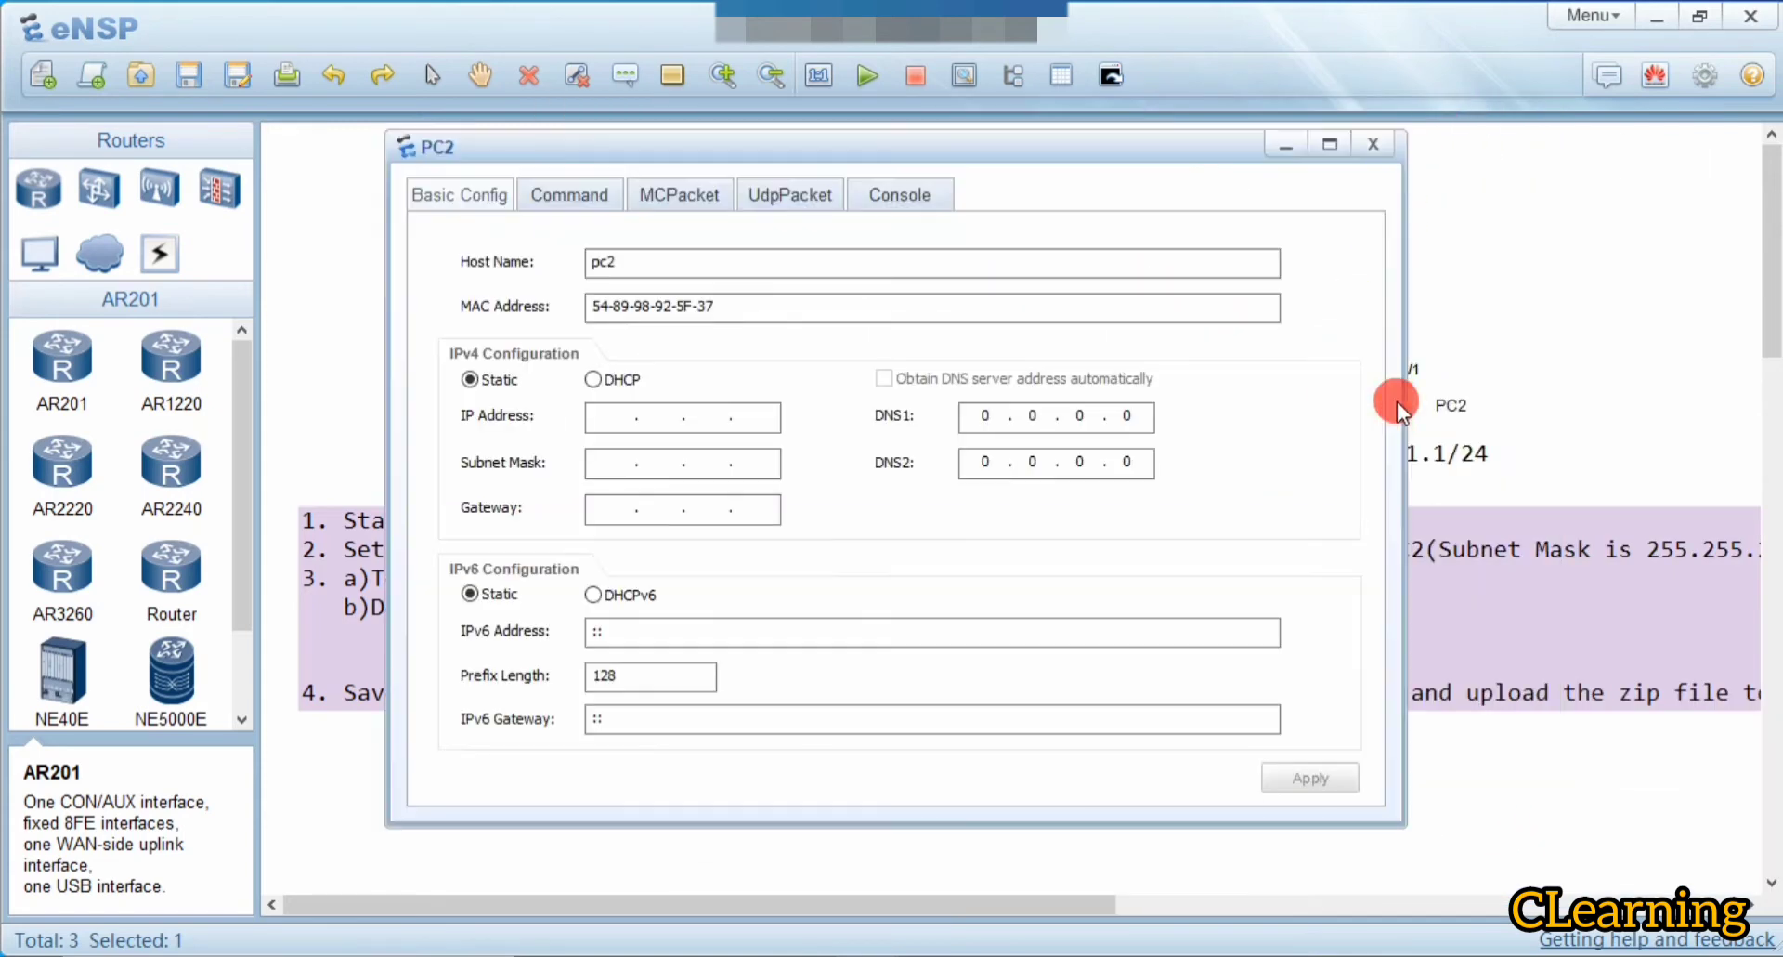
{"action": "left_click", "coordinate": [614, 415]}
{"action": "type", "text": "192 . 168 . "}
{"action": "type", "text": "1 . "}
{"action": "type", "text": "1"}
{"action": "left_click", "coordinate": [606, 463]}
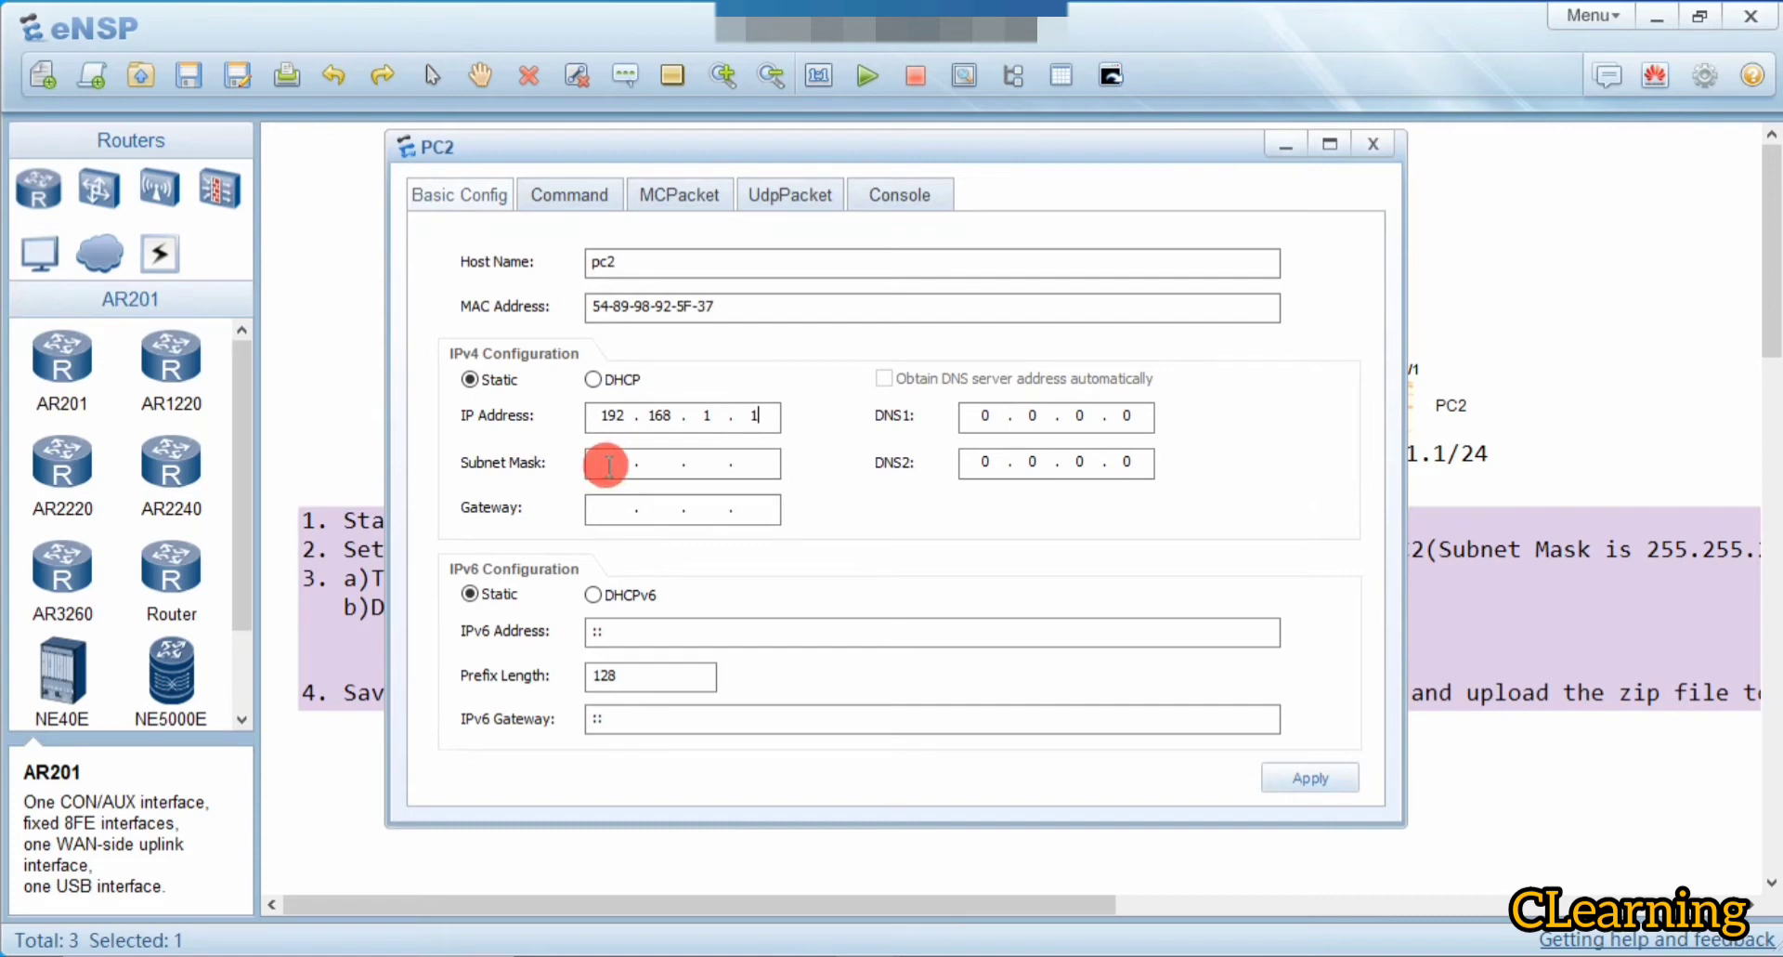
{"action": "type", "text": "255 . 25"}
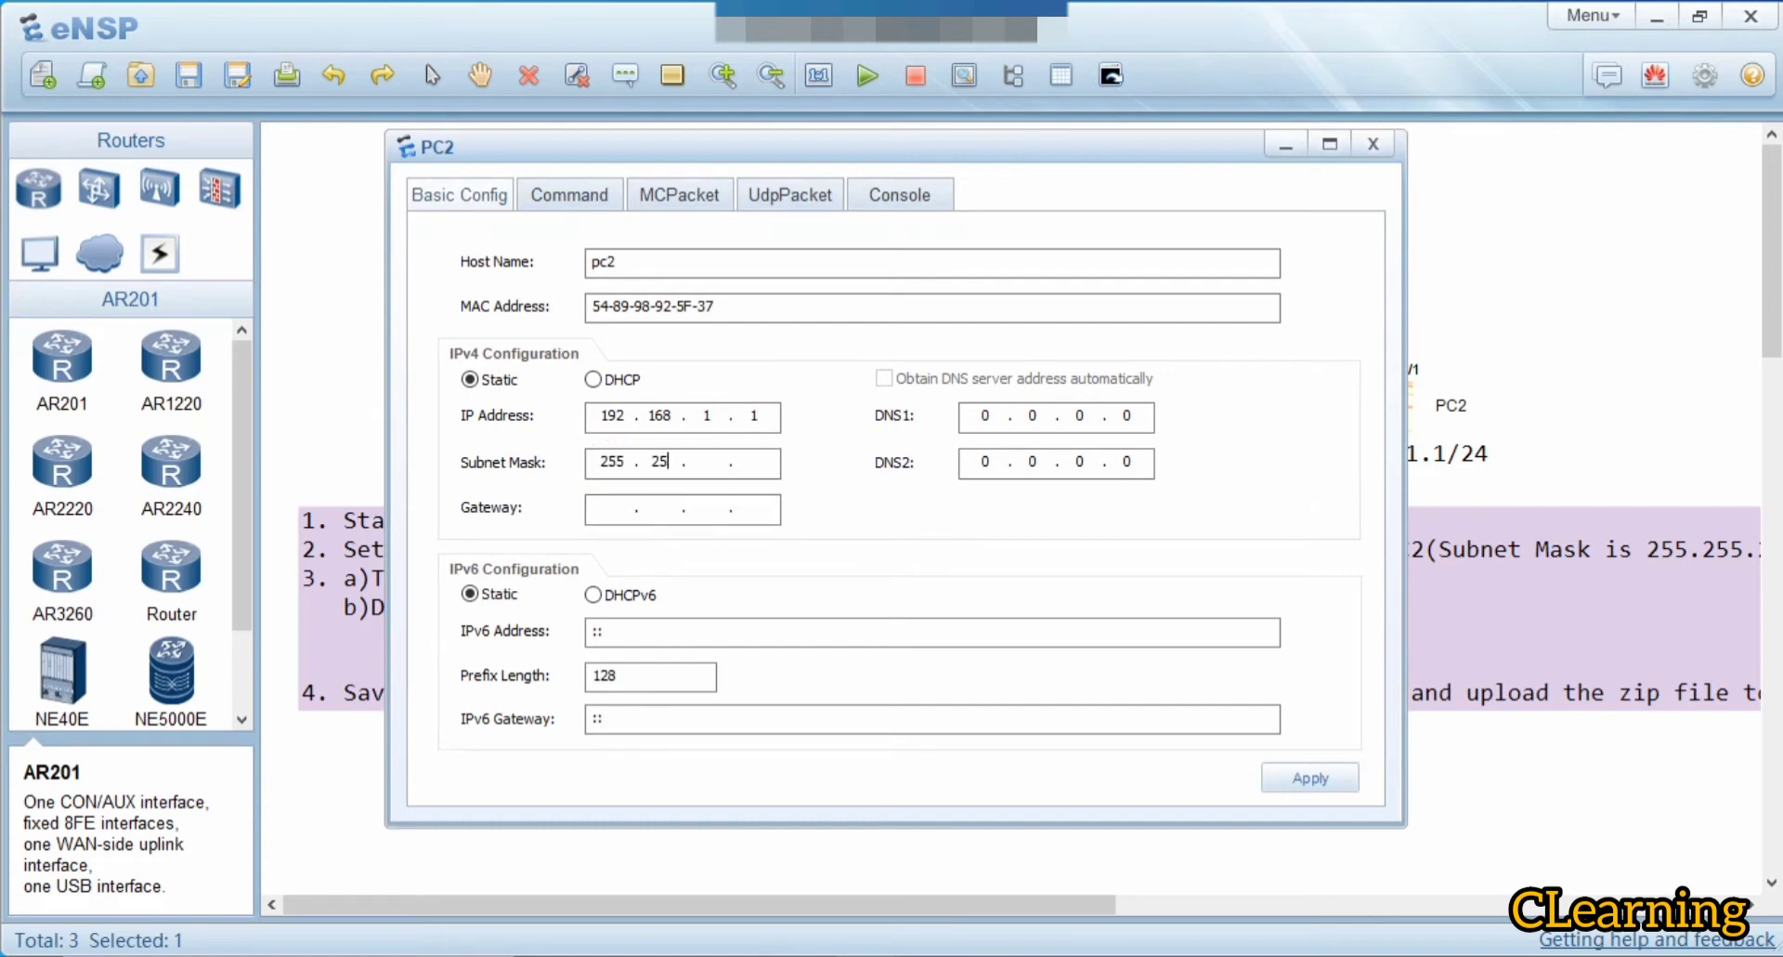
{"action": "type", "text": "5 . 255 . 0"}
{"action": "left_click", "coordinate": [616, 502]}
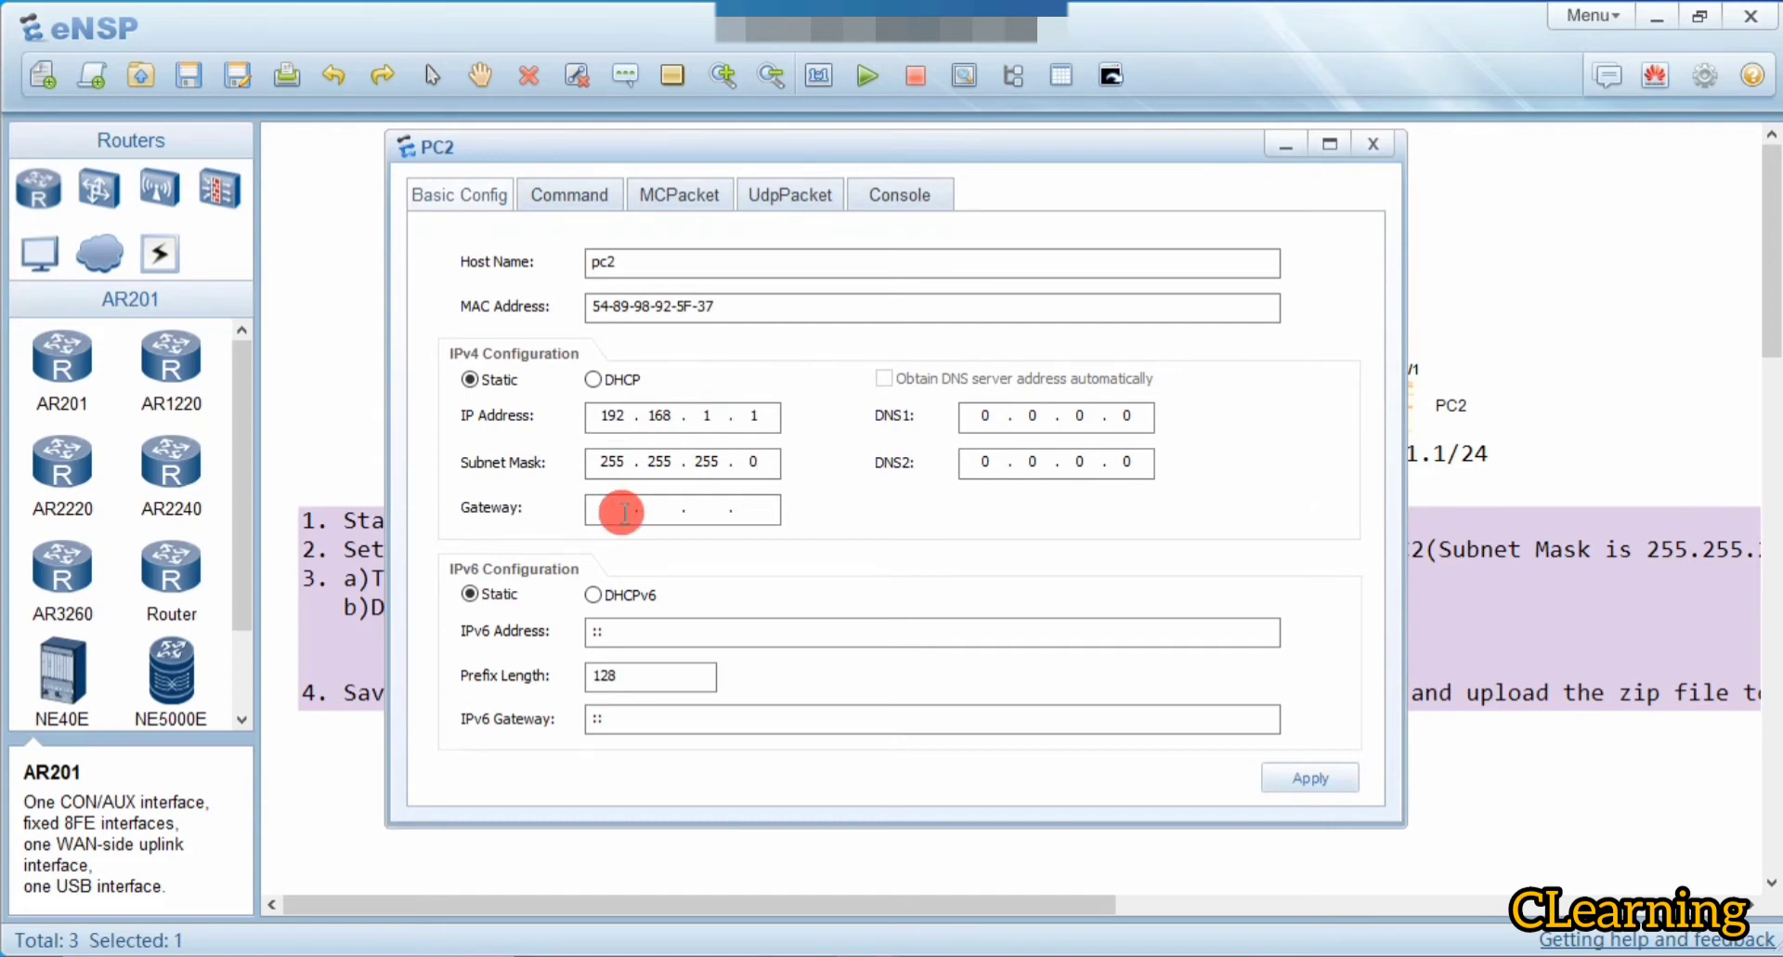
{"action": "type", "text": "192.168."}
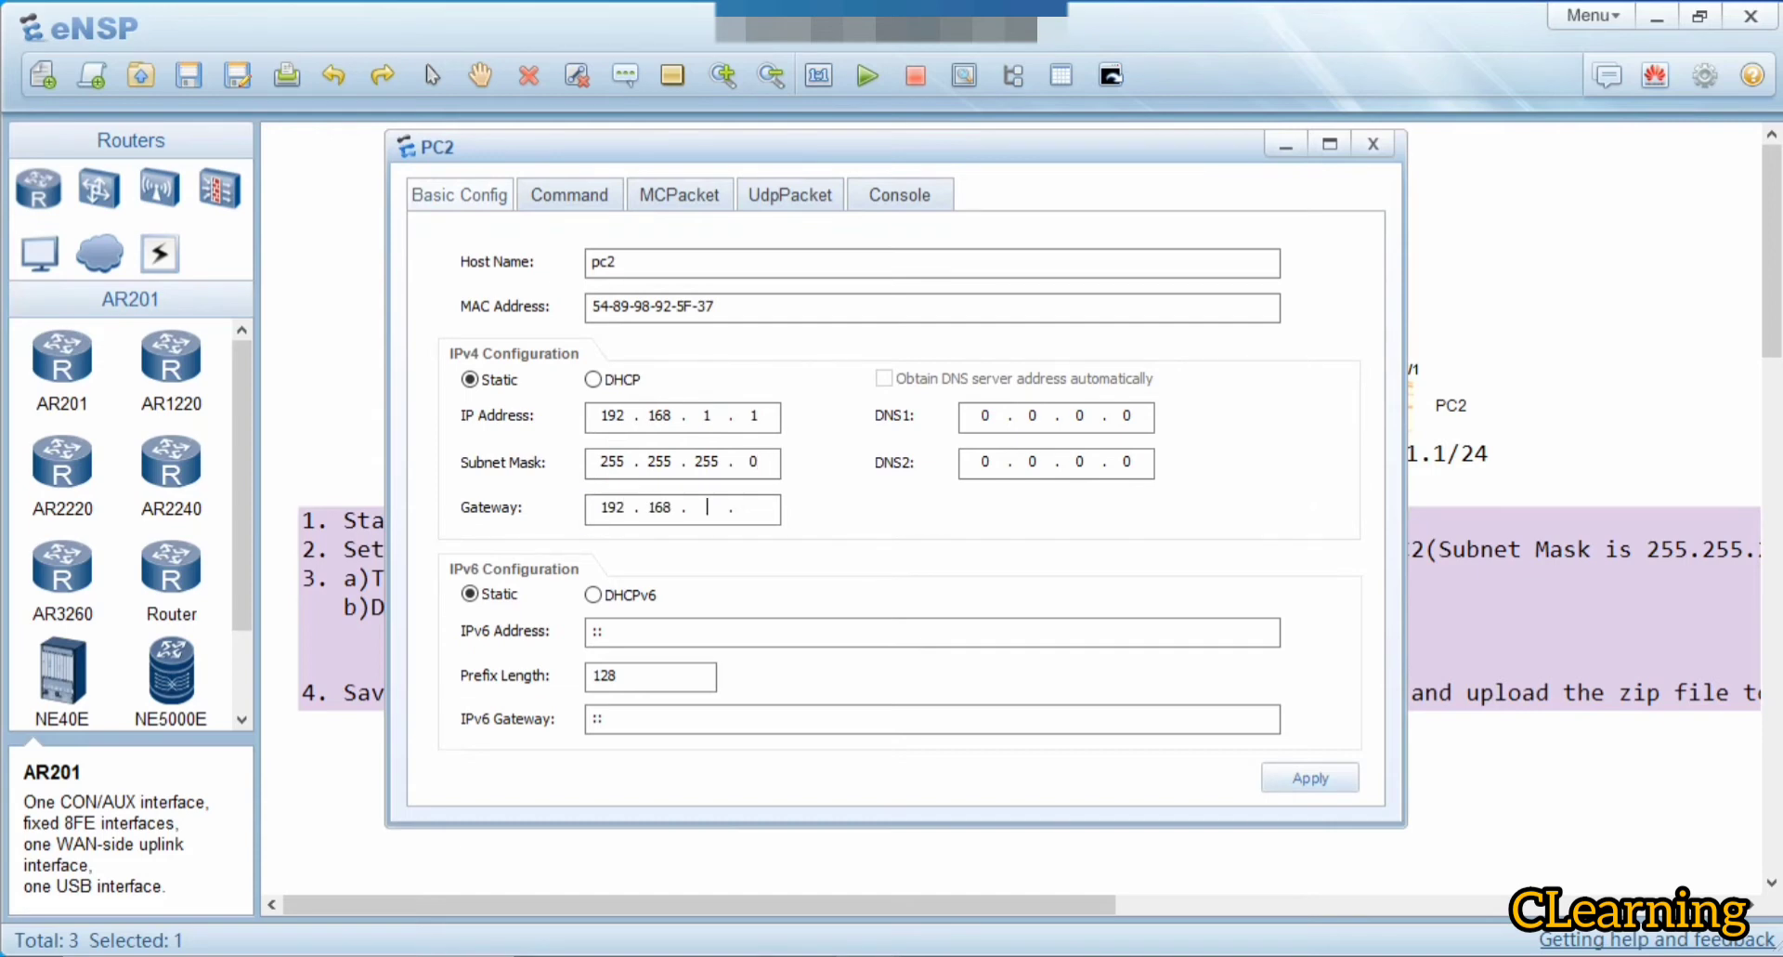
{"action": "type", "text": "1.2"}
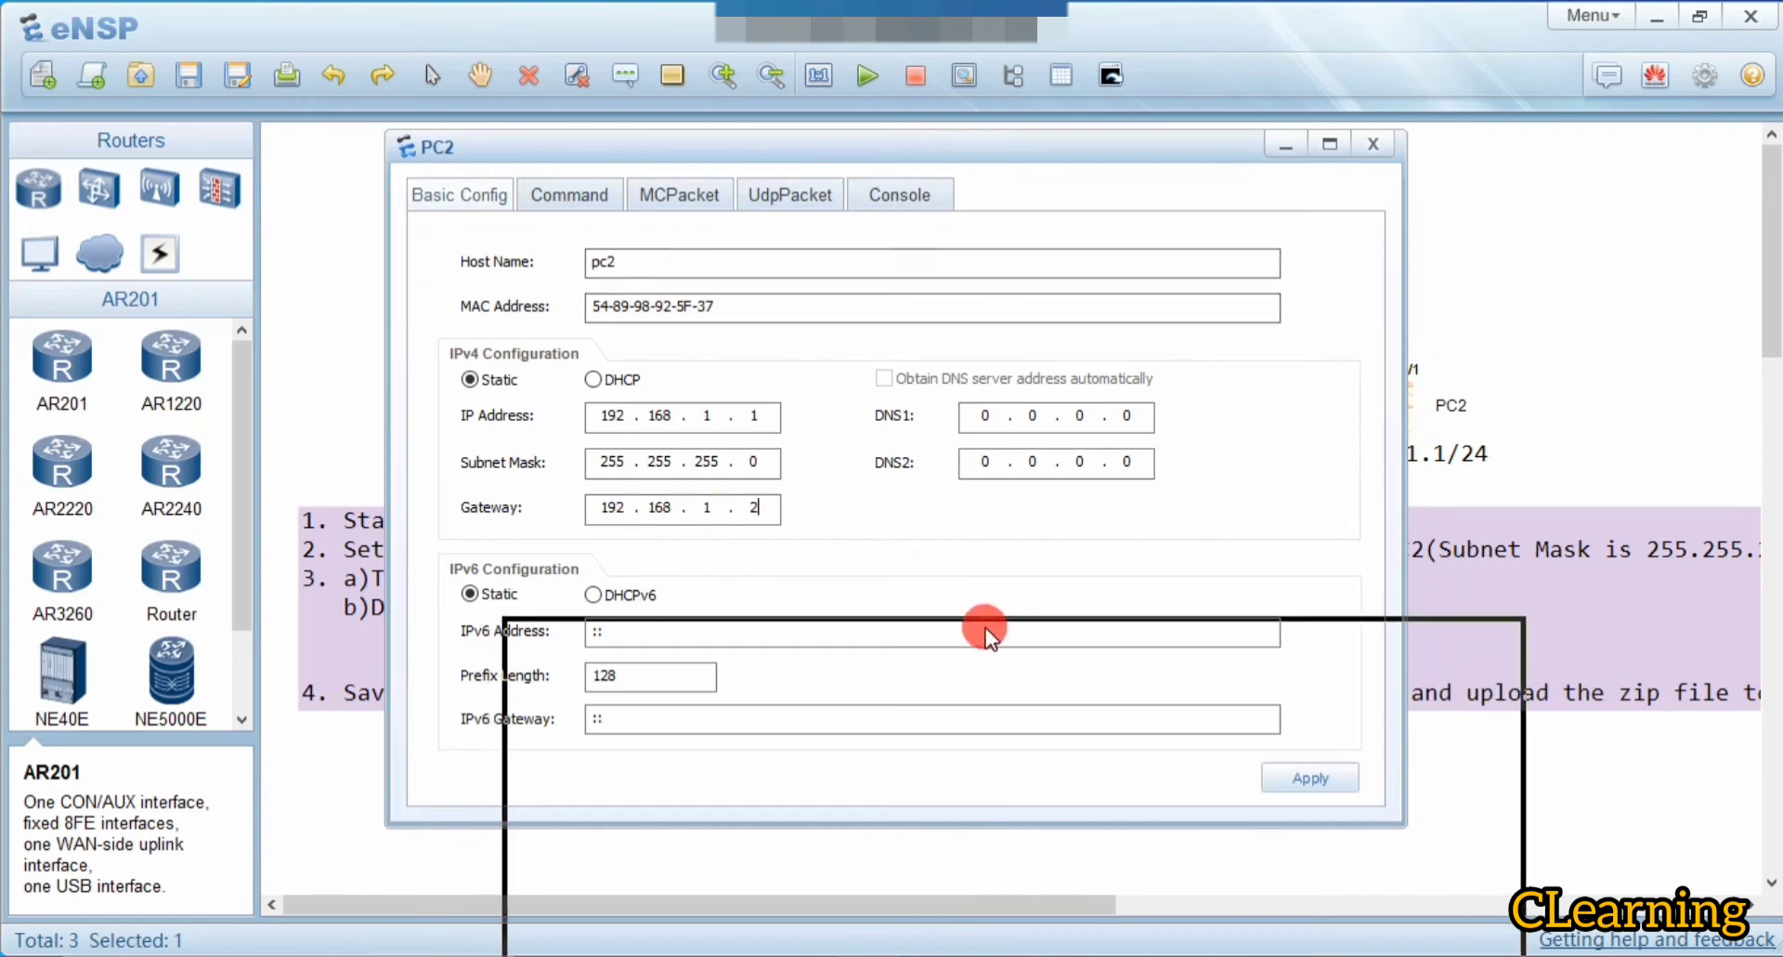
{"action": "left_click_drag", "start_coordinate": [866, 148], "coordinate": [985, 636]}
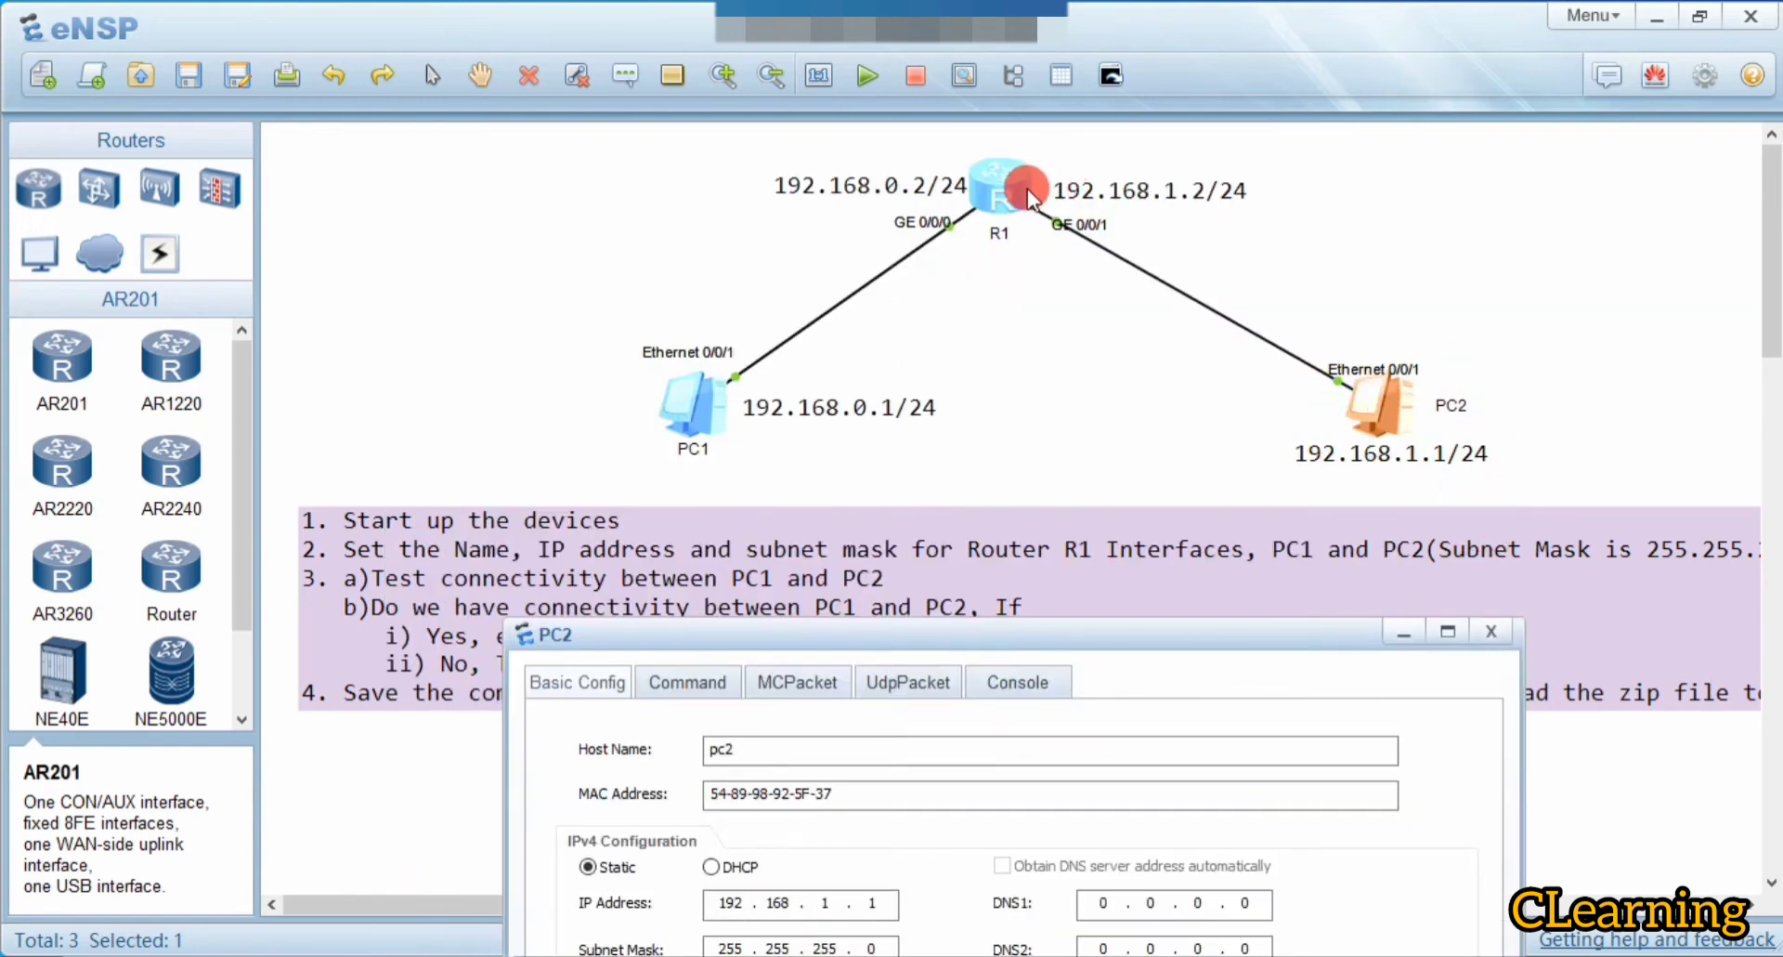
{"action": "left_click", "coordinate": [940, 825]}
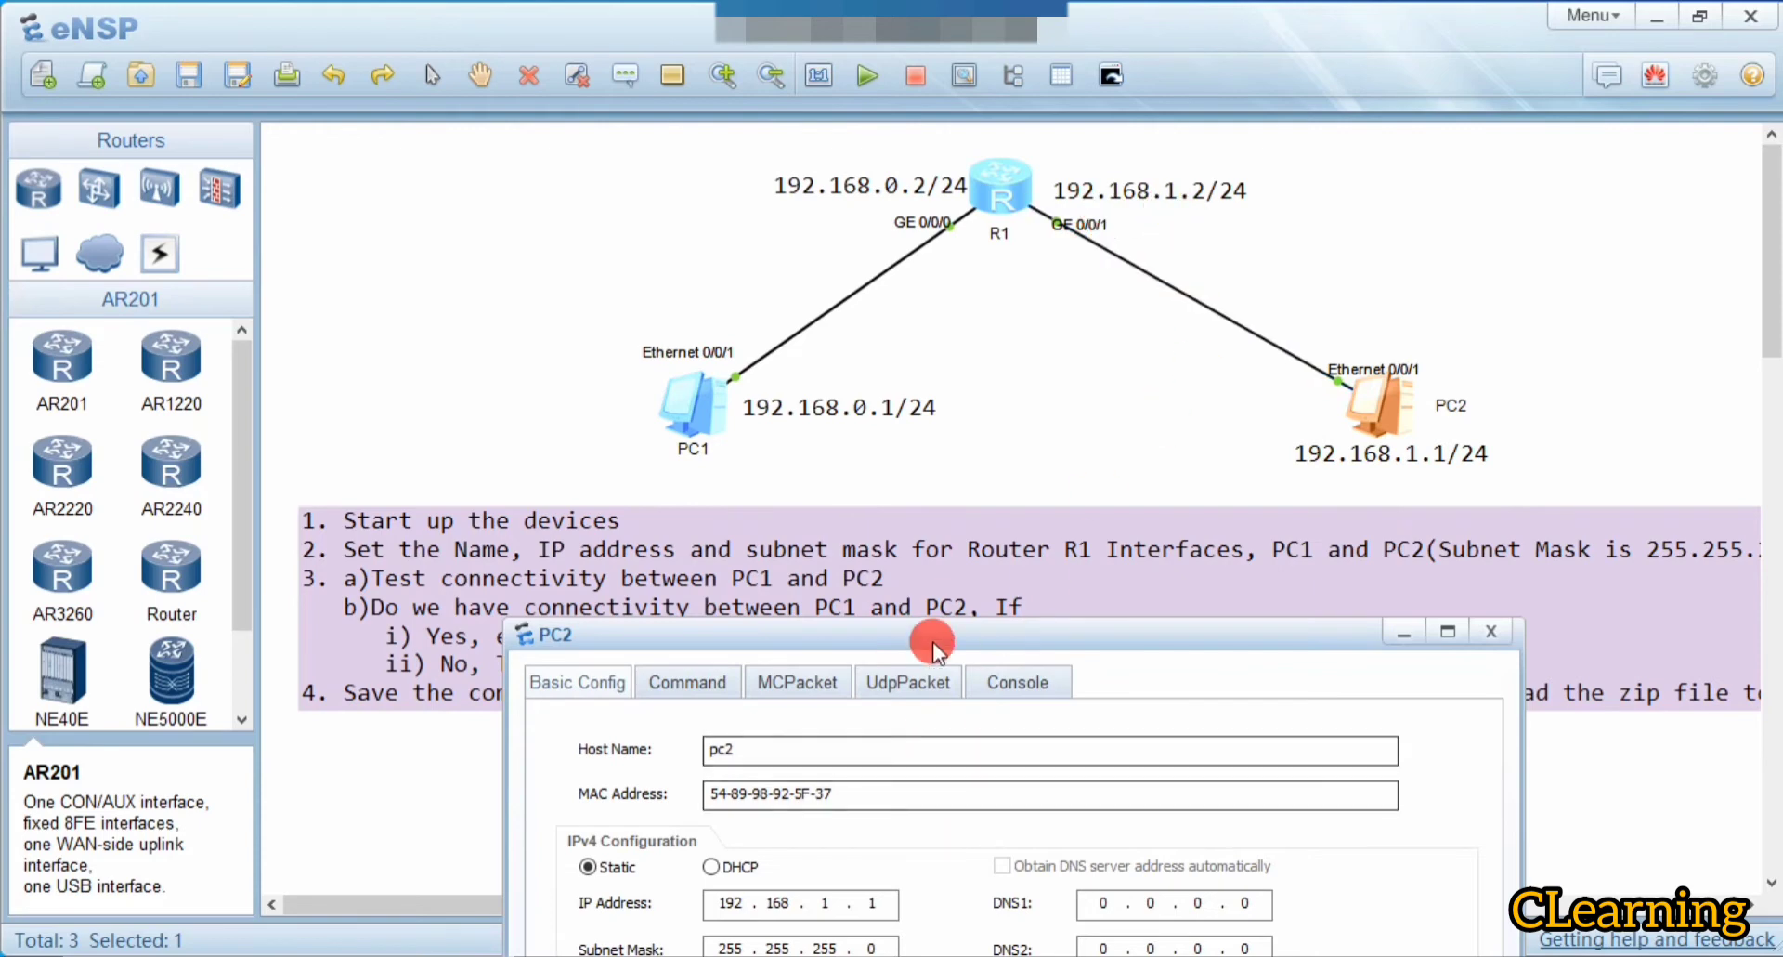
{"action": "left_click_drag", "start_coordinate": [933, 641], "coordinate": [938, 571]}
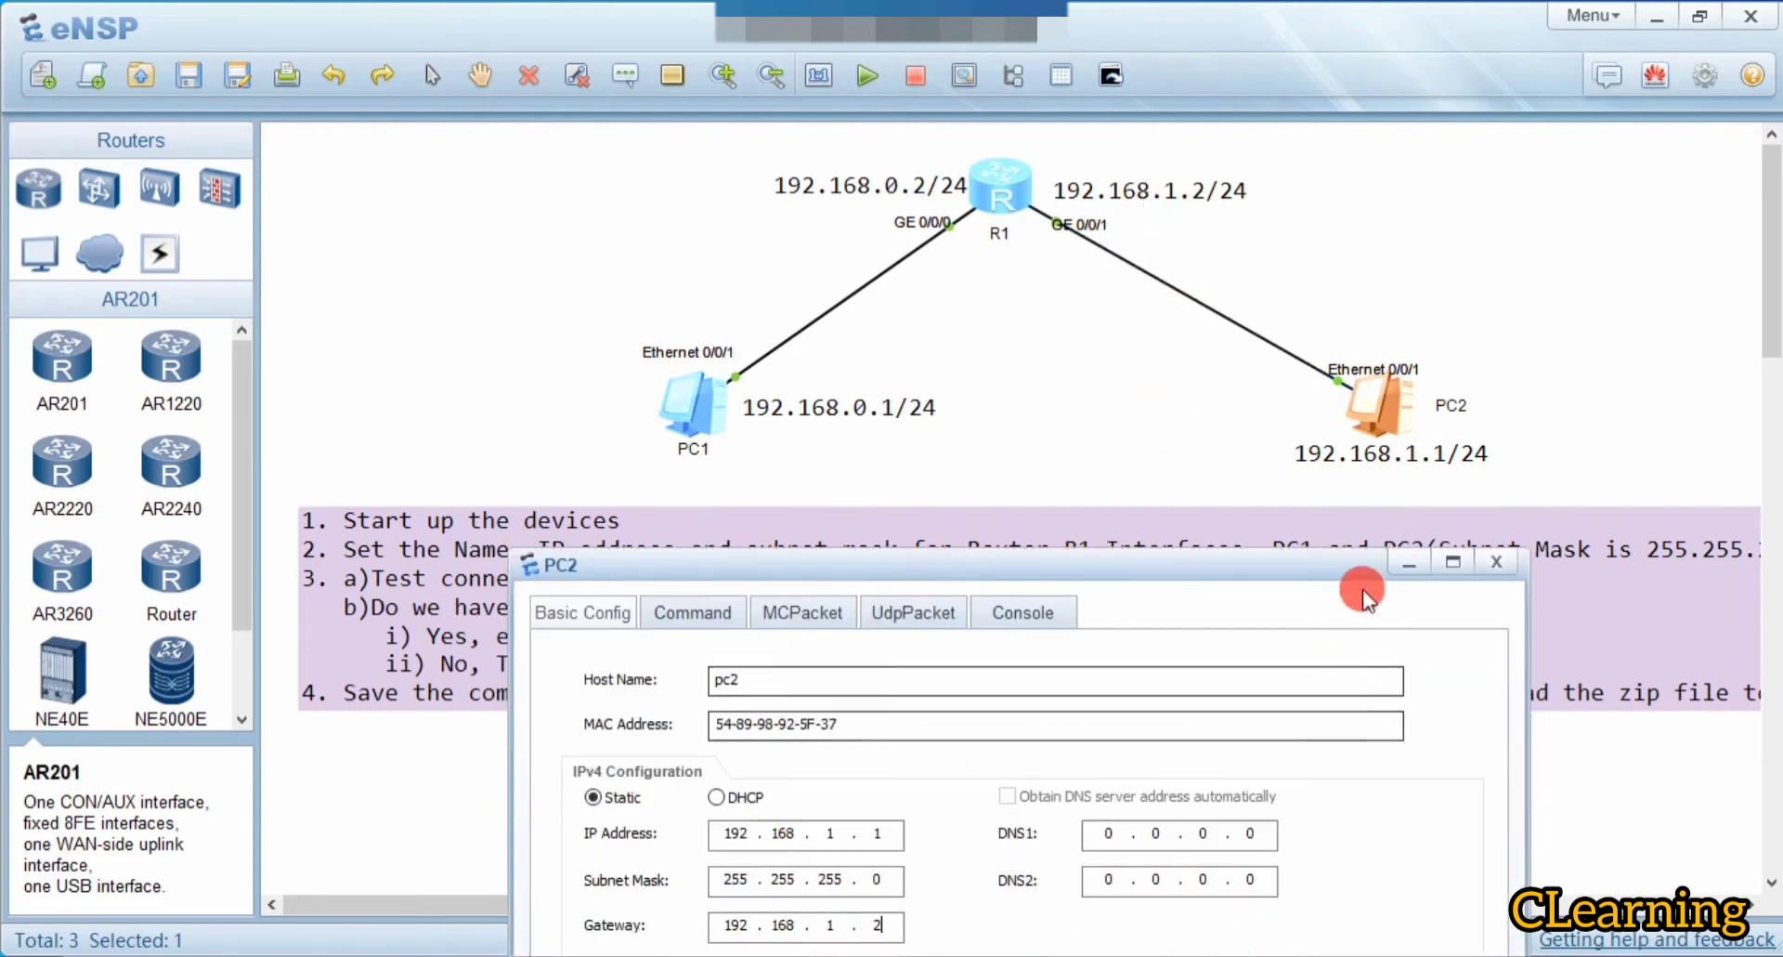
{"action": "mouse_move", "coordinate": [1319, 548]}
{"action": "left_mouse_down"}
{"action": "mouse_move", "coordinate": [1159, 243]}
{"action": "mouse_move", "coordinate": [1100, 193]}
{"action": "left_mouse_up"}
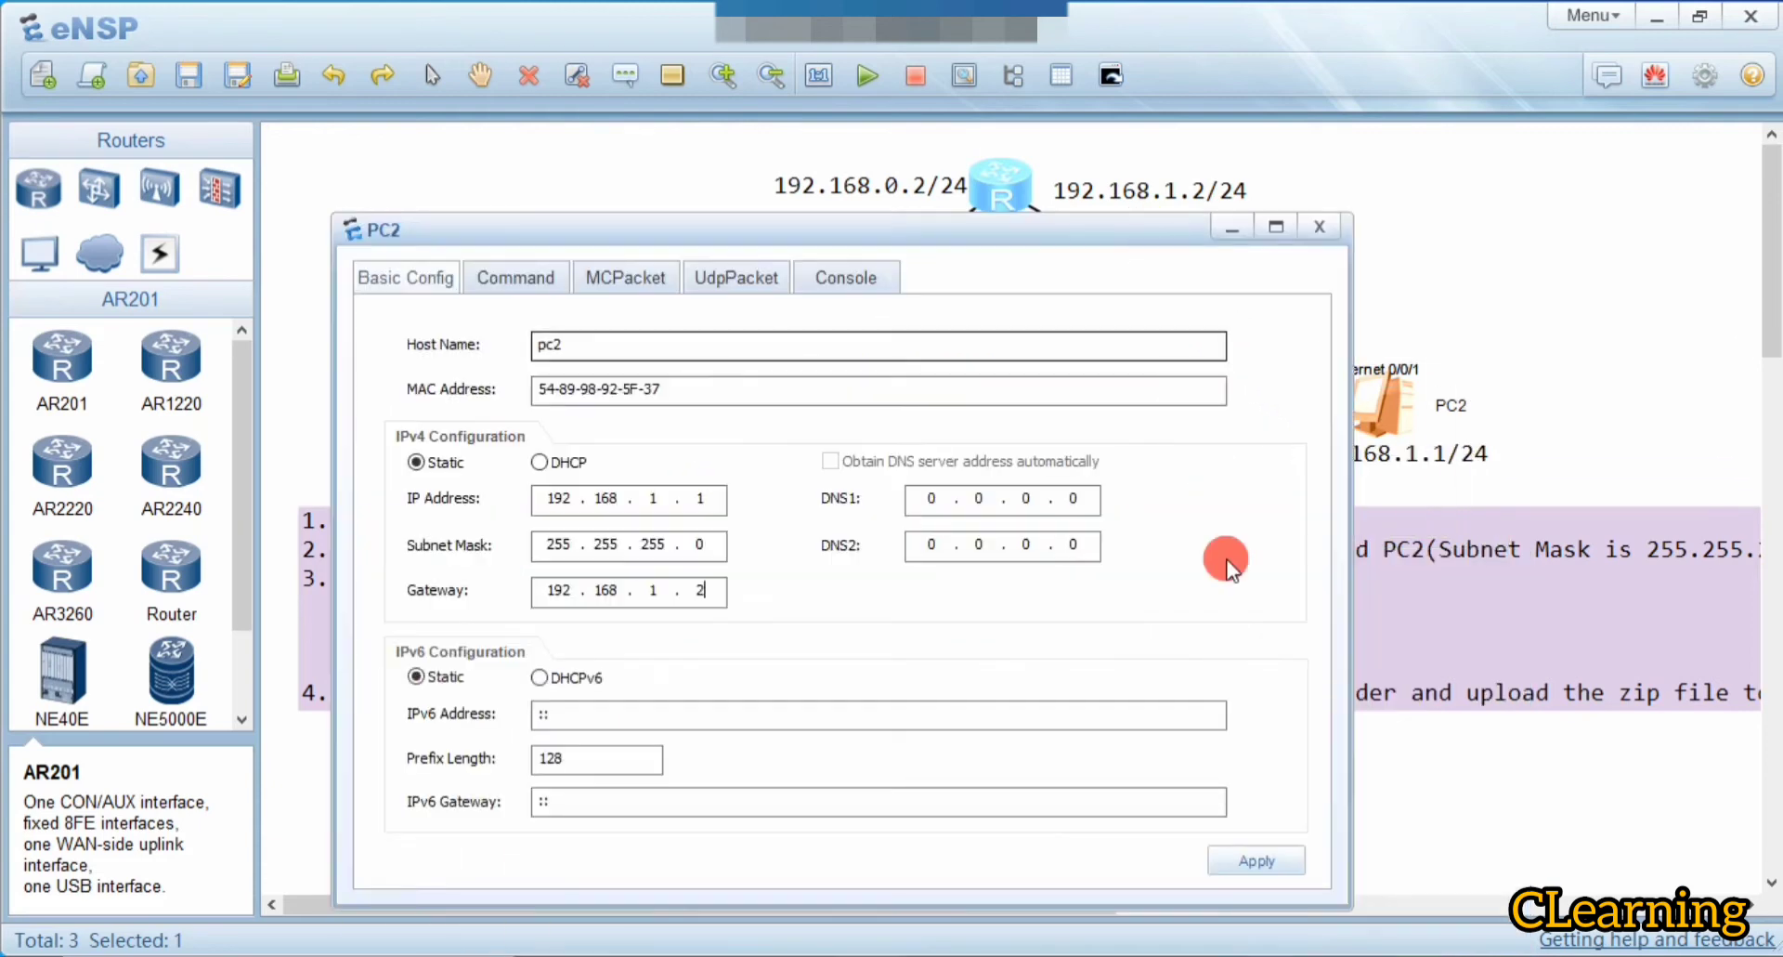
In R1's console, enter system-view and set the hostname to R1 with sysname
{"action": "left_click", "coordinate": [1320, 231]}
{"action": "double_click", "coordinate": [1026, 197]}
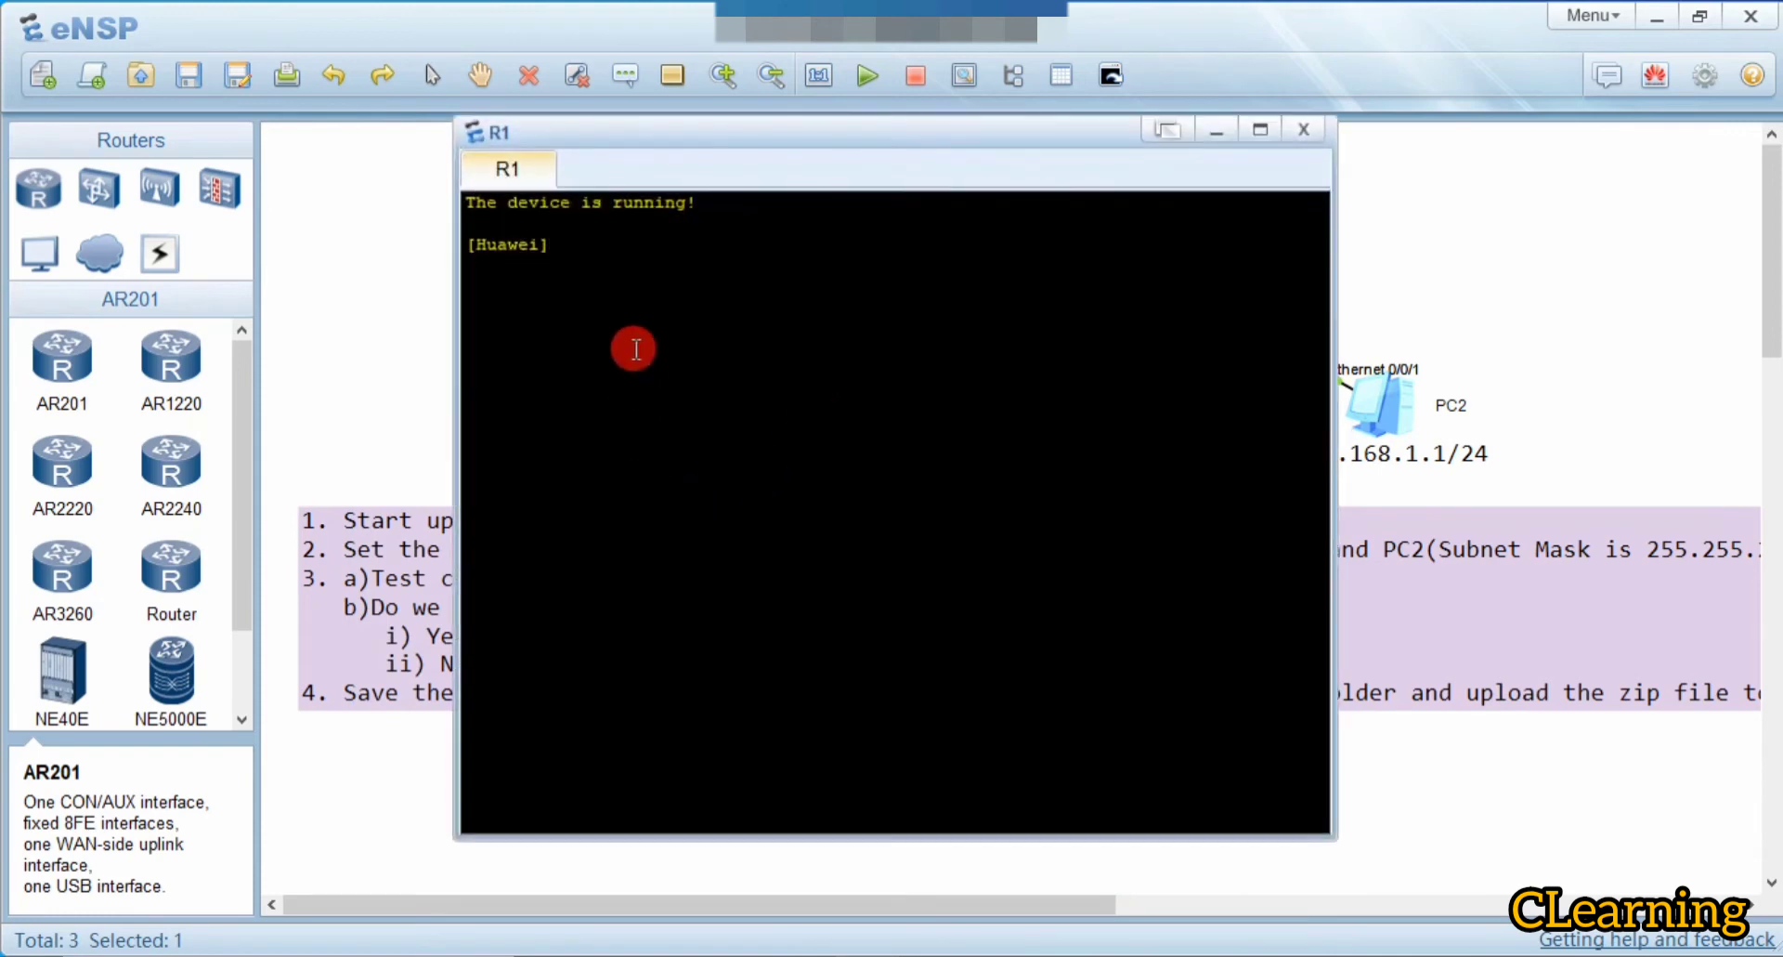
{"action": "type", "text": "sys"}
{"action": "key", "text": "Return"}
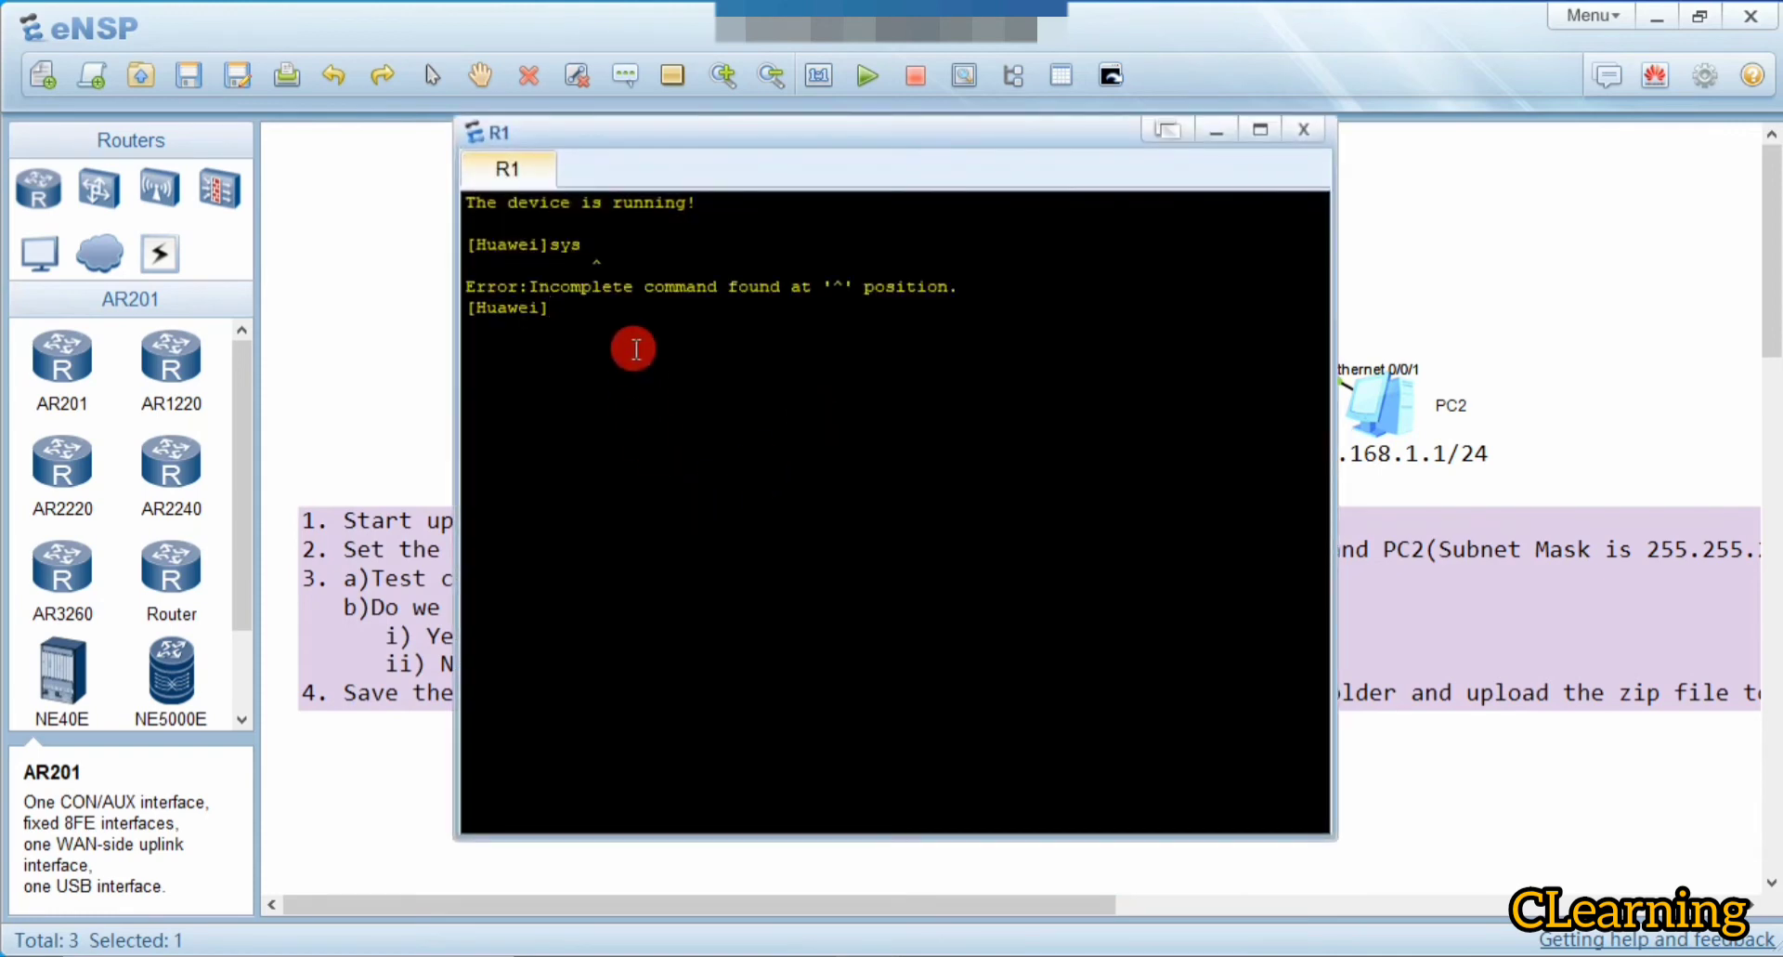
{"action": "type", "text": "sysn"}
{"action": "key", "text": "Tab"}
{"action": "key", "text": "Return"}
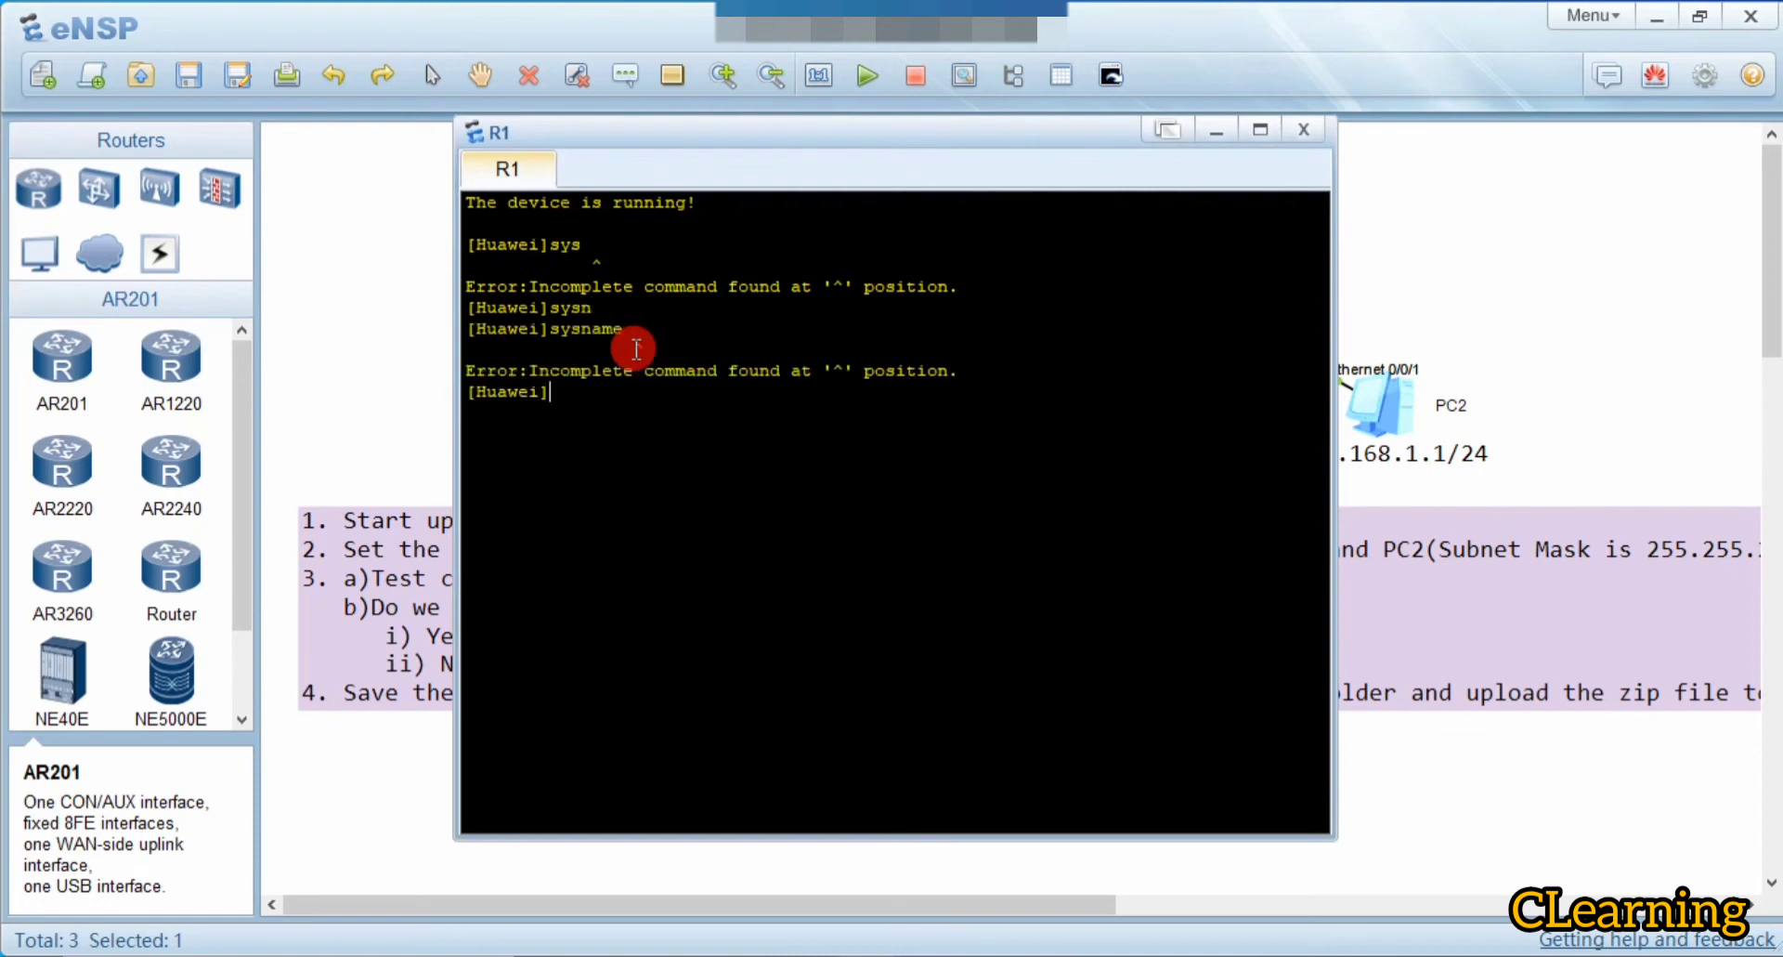
{"action": "key", "text": "Up"}
{"action": "type", "text": "R"}
{"action": "type", "text": "1"}
{"action": "key", "text": "Return"}
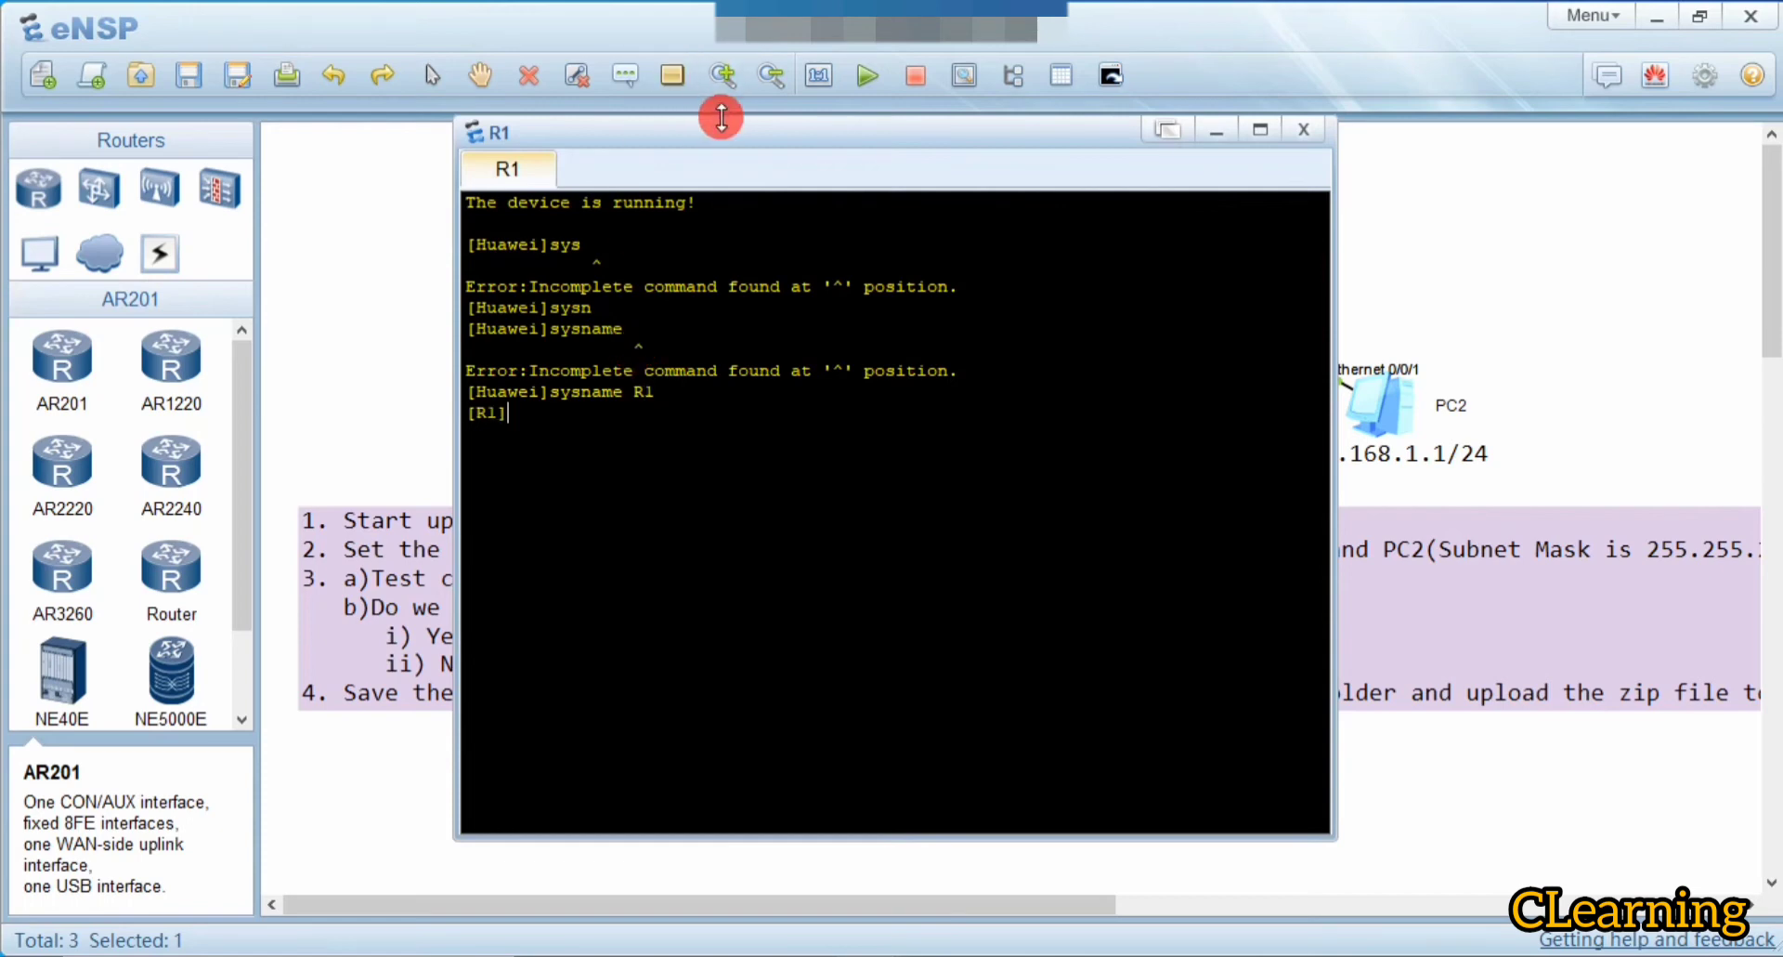
{"action": "mouse_move", "coordinate": [724, 128]}
{"action": "left_mouse_down"}
{"action": "mouse_move", "coordinate": [1107, 316]}
{"action": "mouse_move", "coordinate": [1145, 381]}
{"action": "left_mouse_up"}
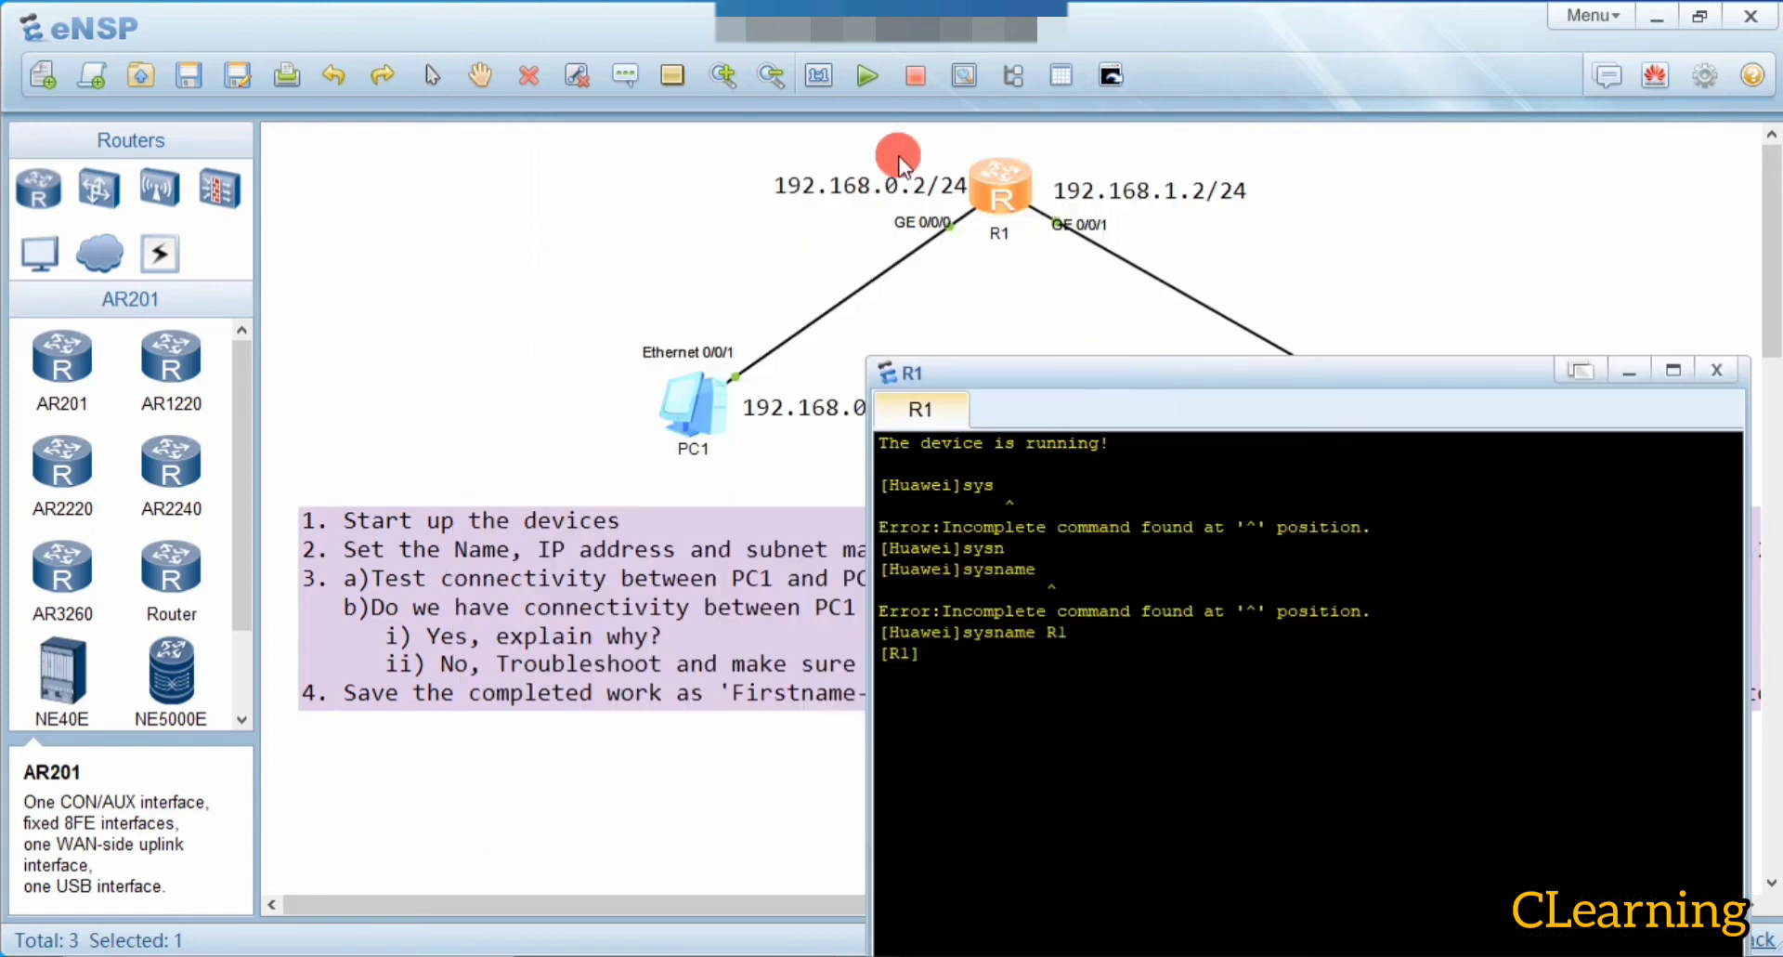
Assign 192.168.0.2/24 to R1's GigabitEthernet0/0/0 and exit the interface
{"action": "type", "text": "in"}
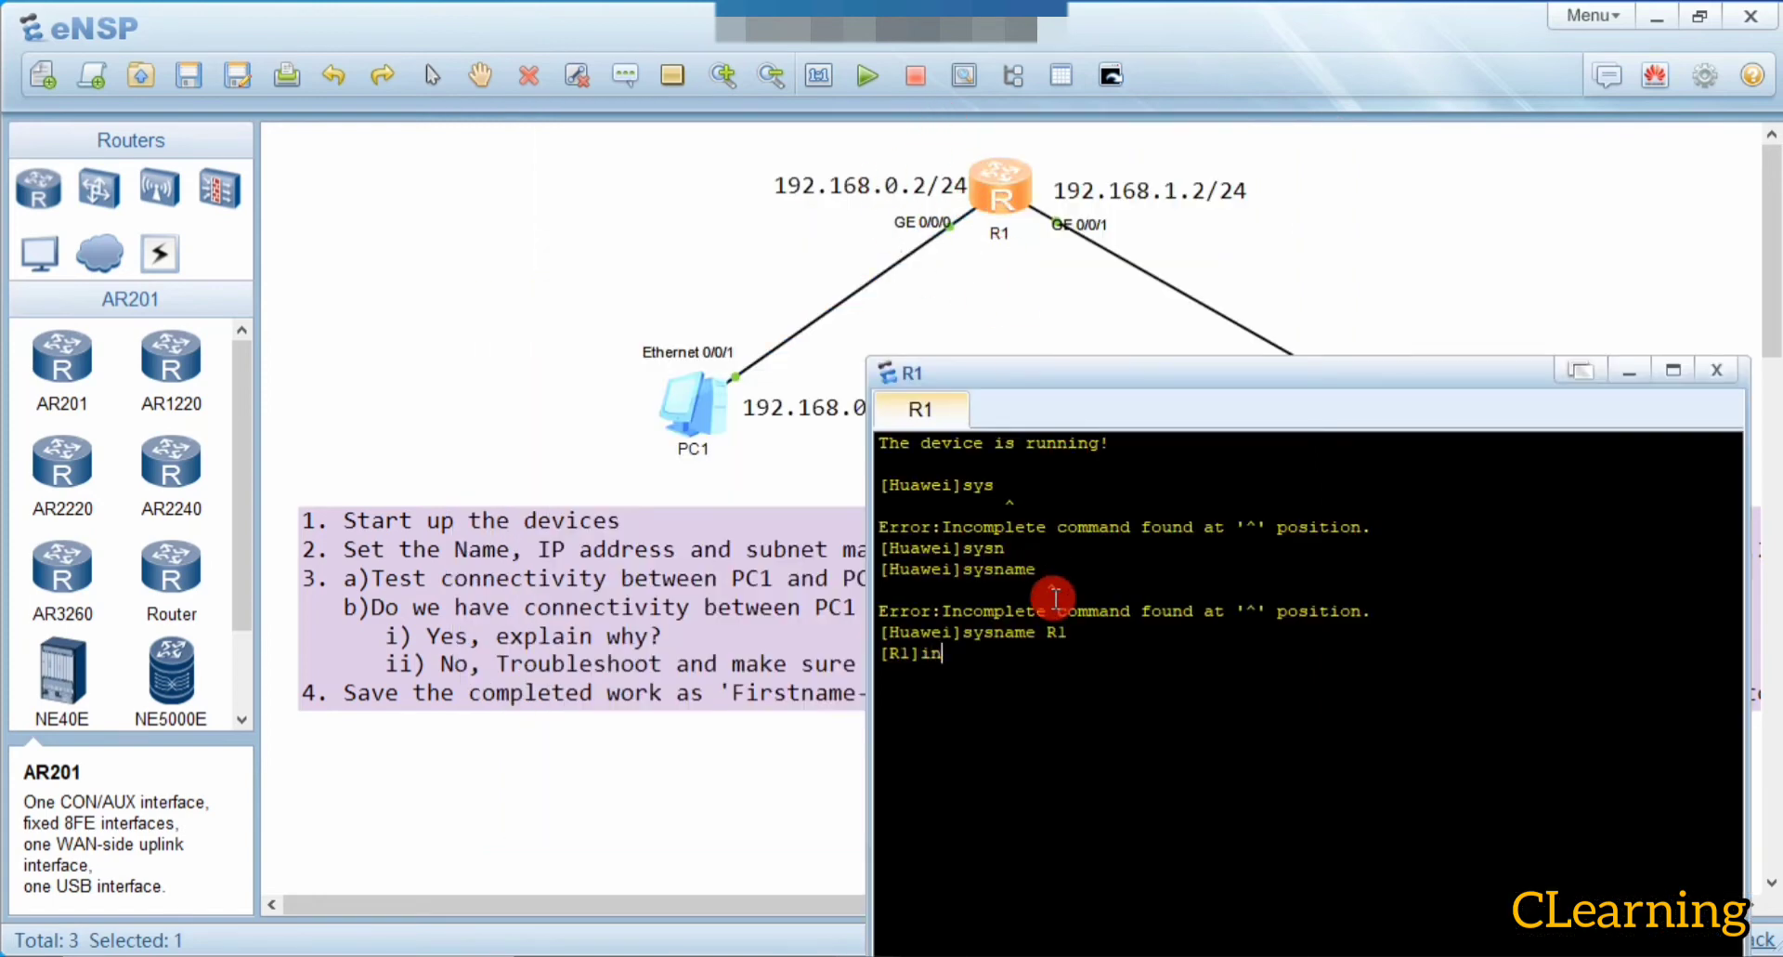
{"action": "type", "text": "t g0/"}
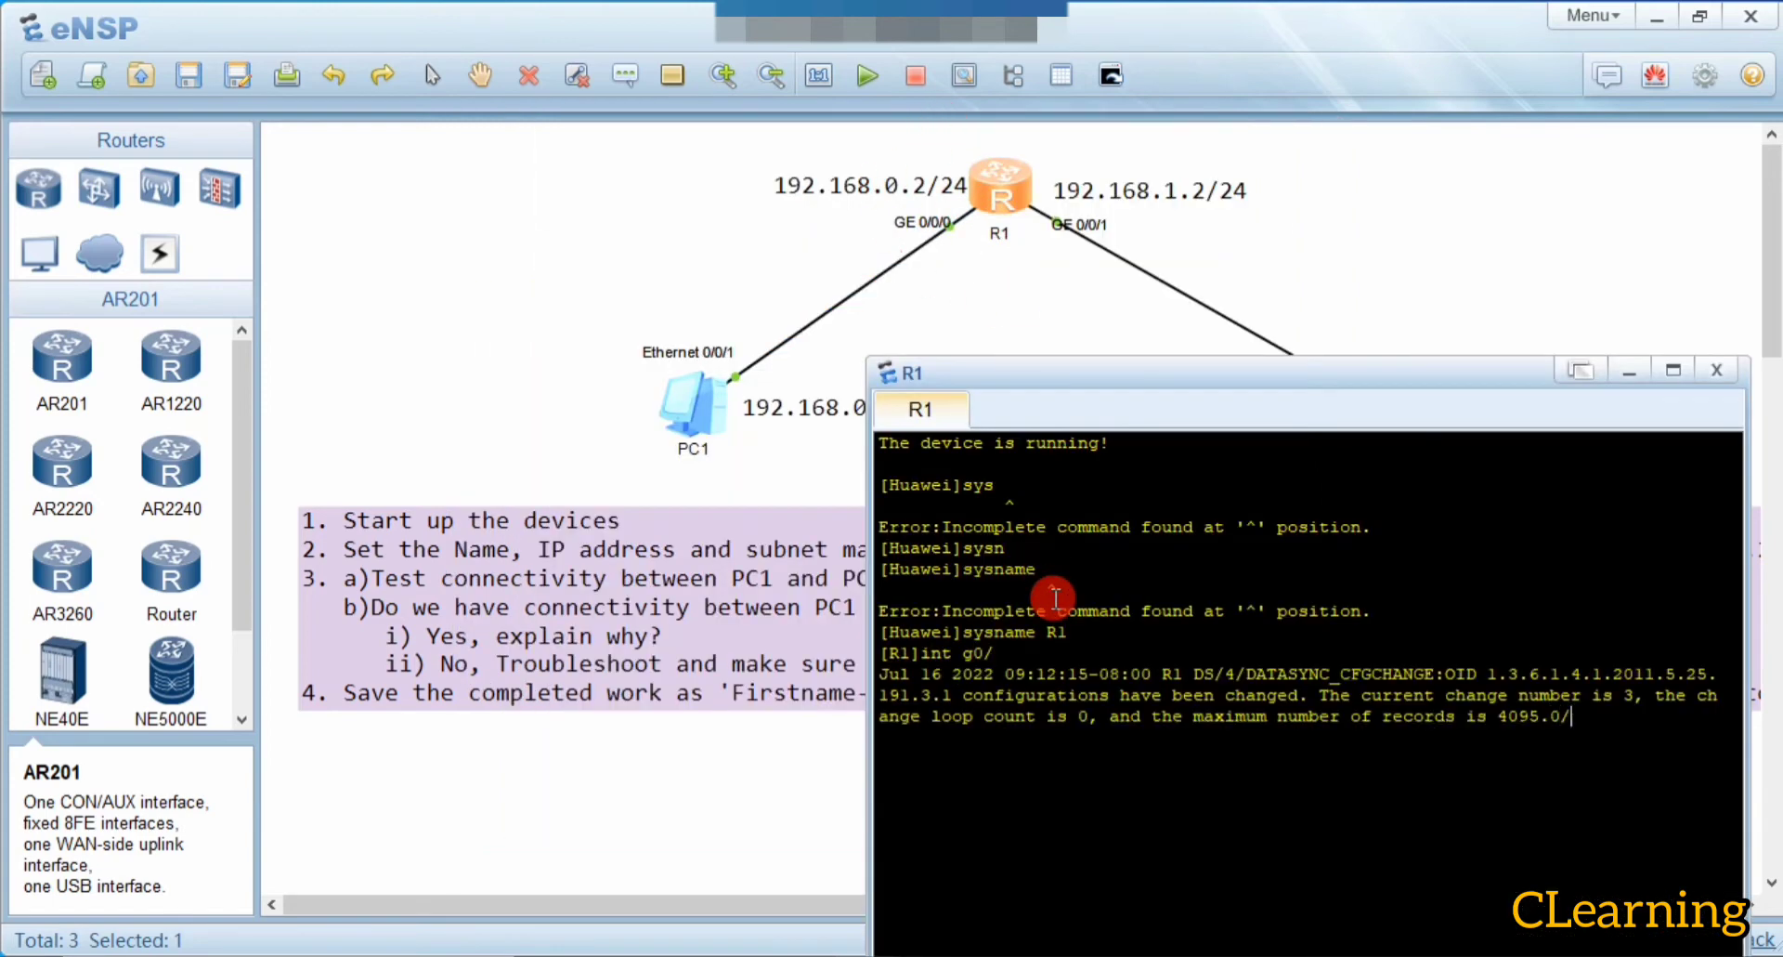
{"action": "type", "text": "0/0"}
{"action": "key", "text": "Return"}
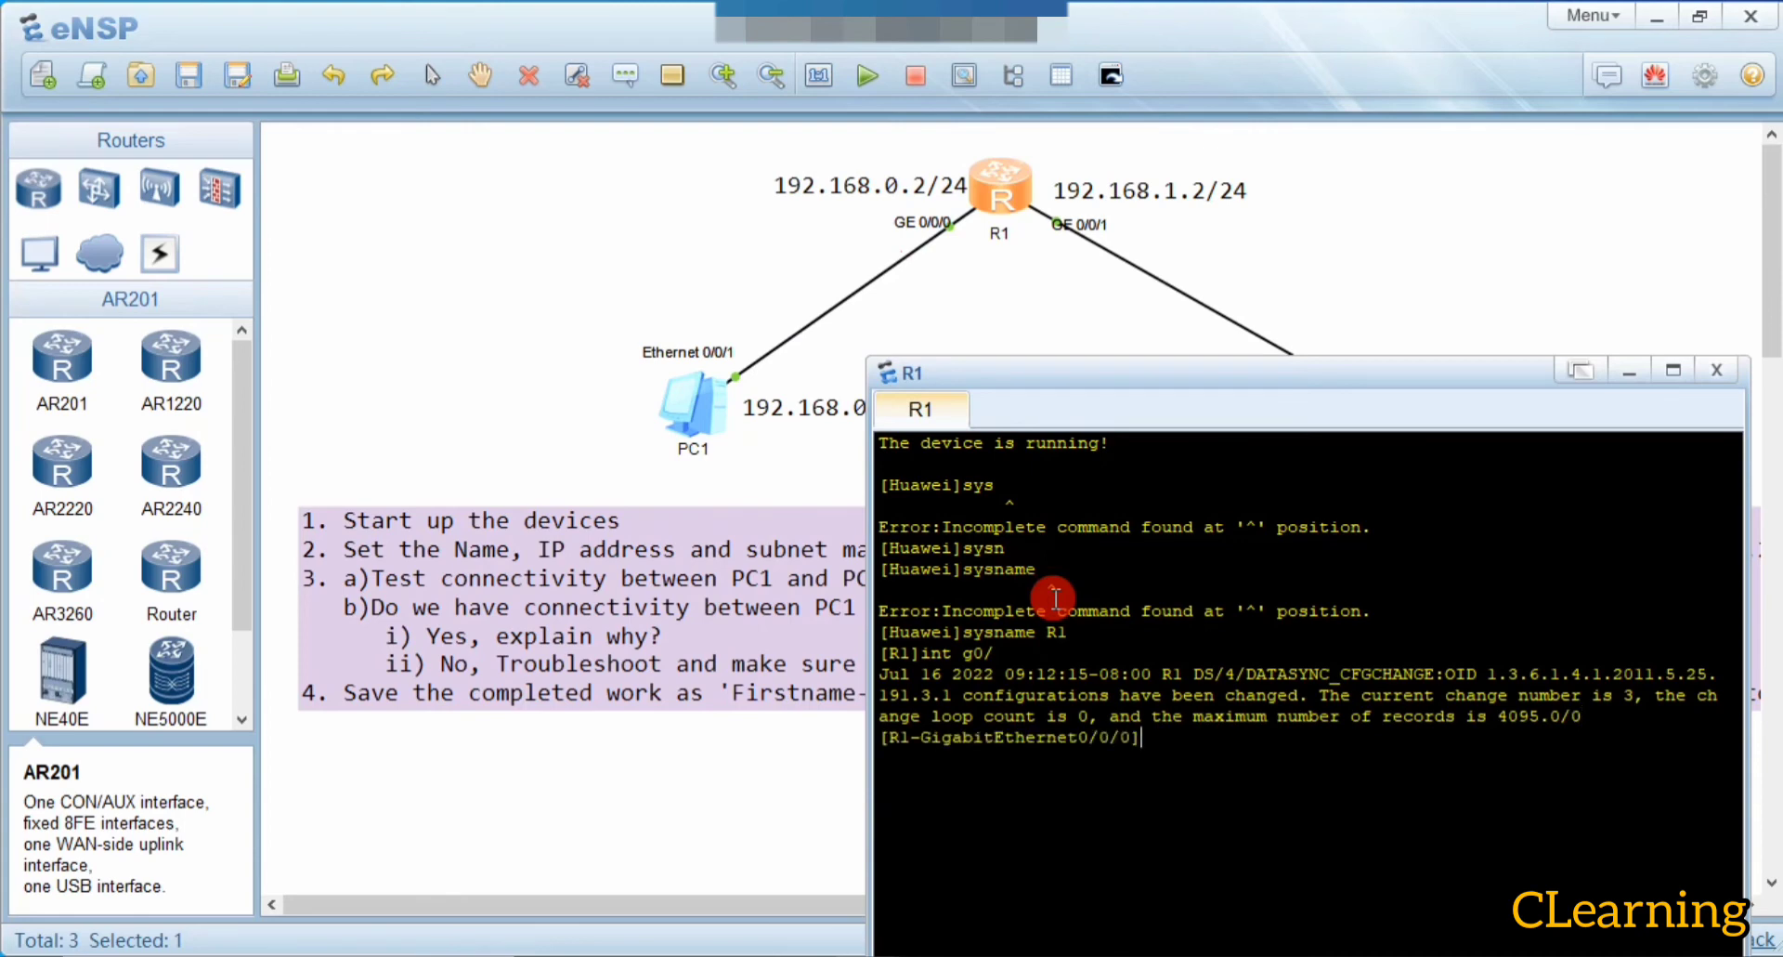
{"action": "type", "text": "ip "}
{"action": "type", "text": "ad"}
{"action": "key", "text": "Tab"}
{"action": "type", "text": "1"}
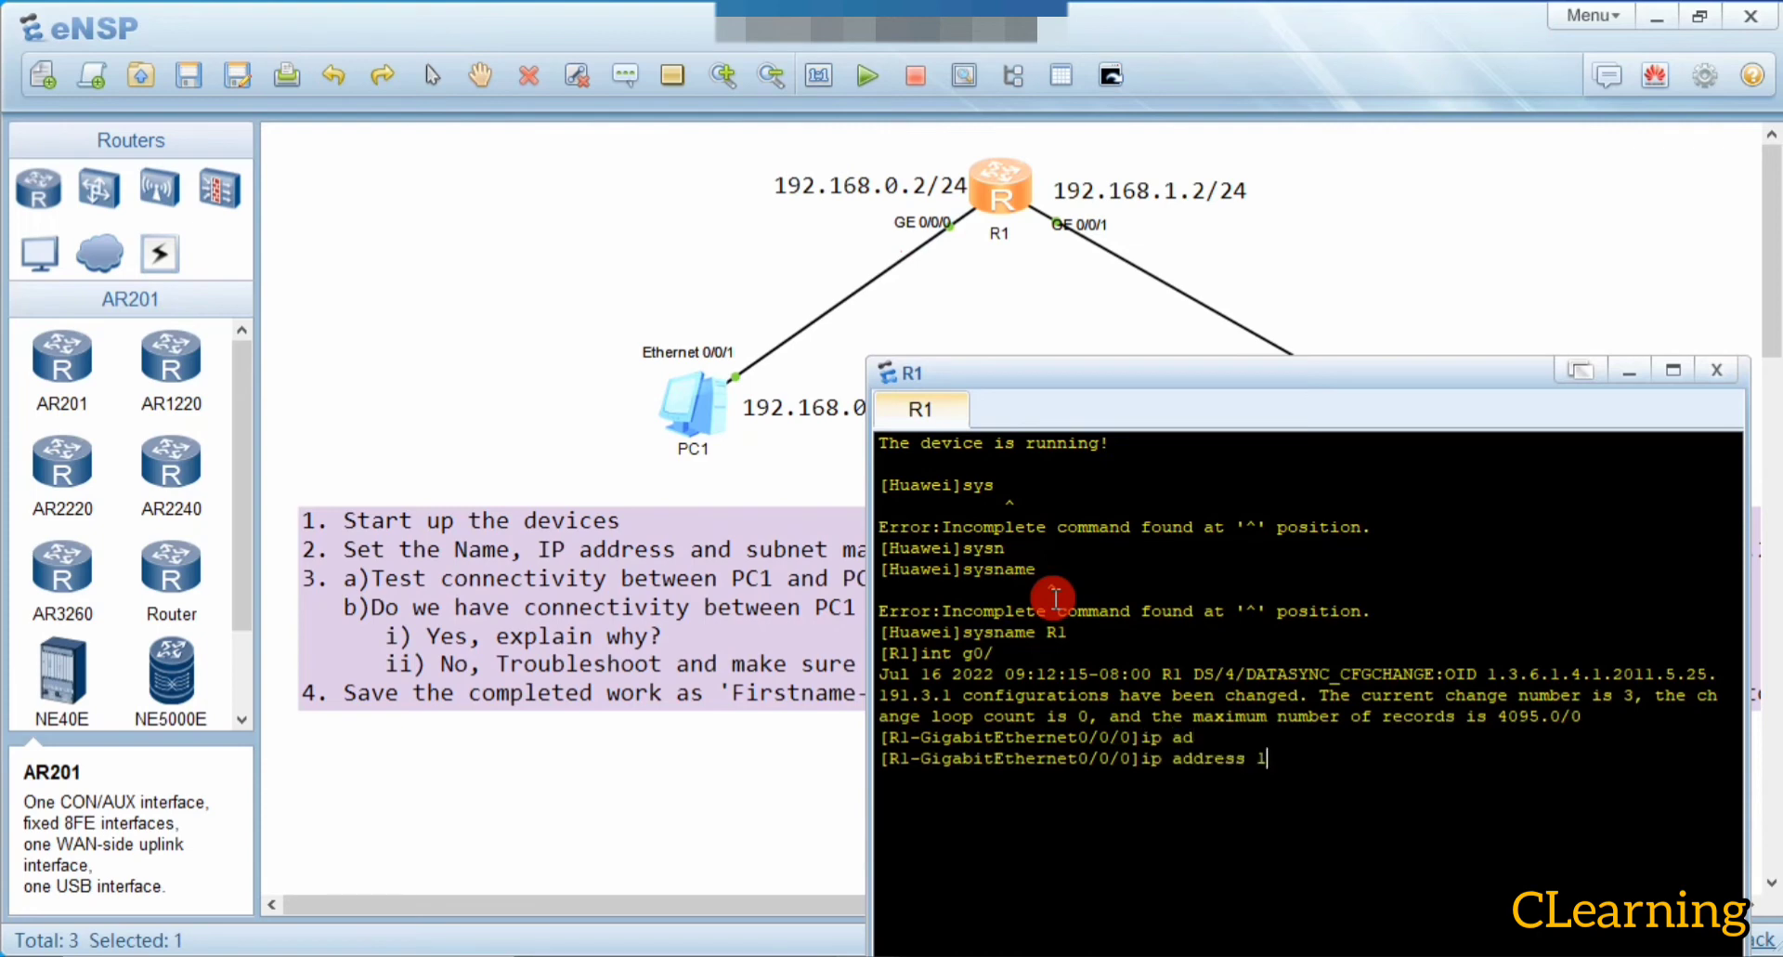
{"action": "type", "text": "92.168."}
{"action": "type", "text": "0.2 "}
{"action": "type", "text": "24"}
{"action": "key", "text": "Return"}
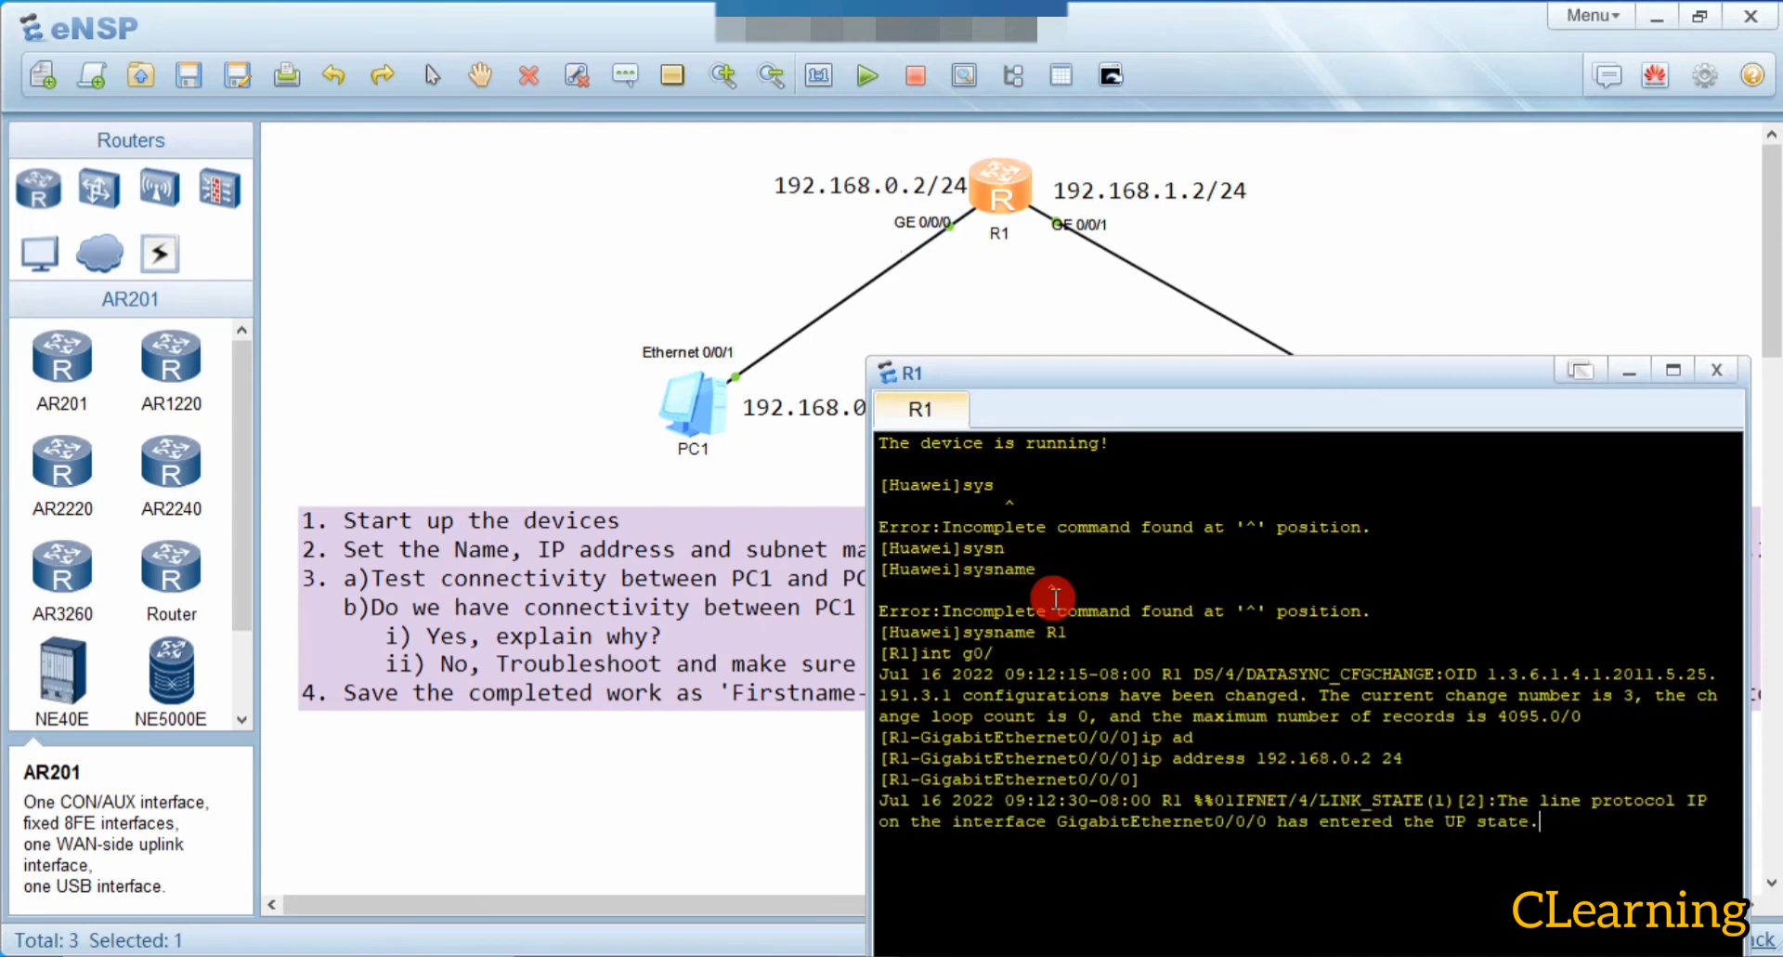
{"action": "key", "text": "Up"}
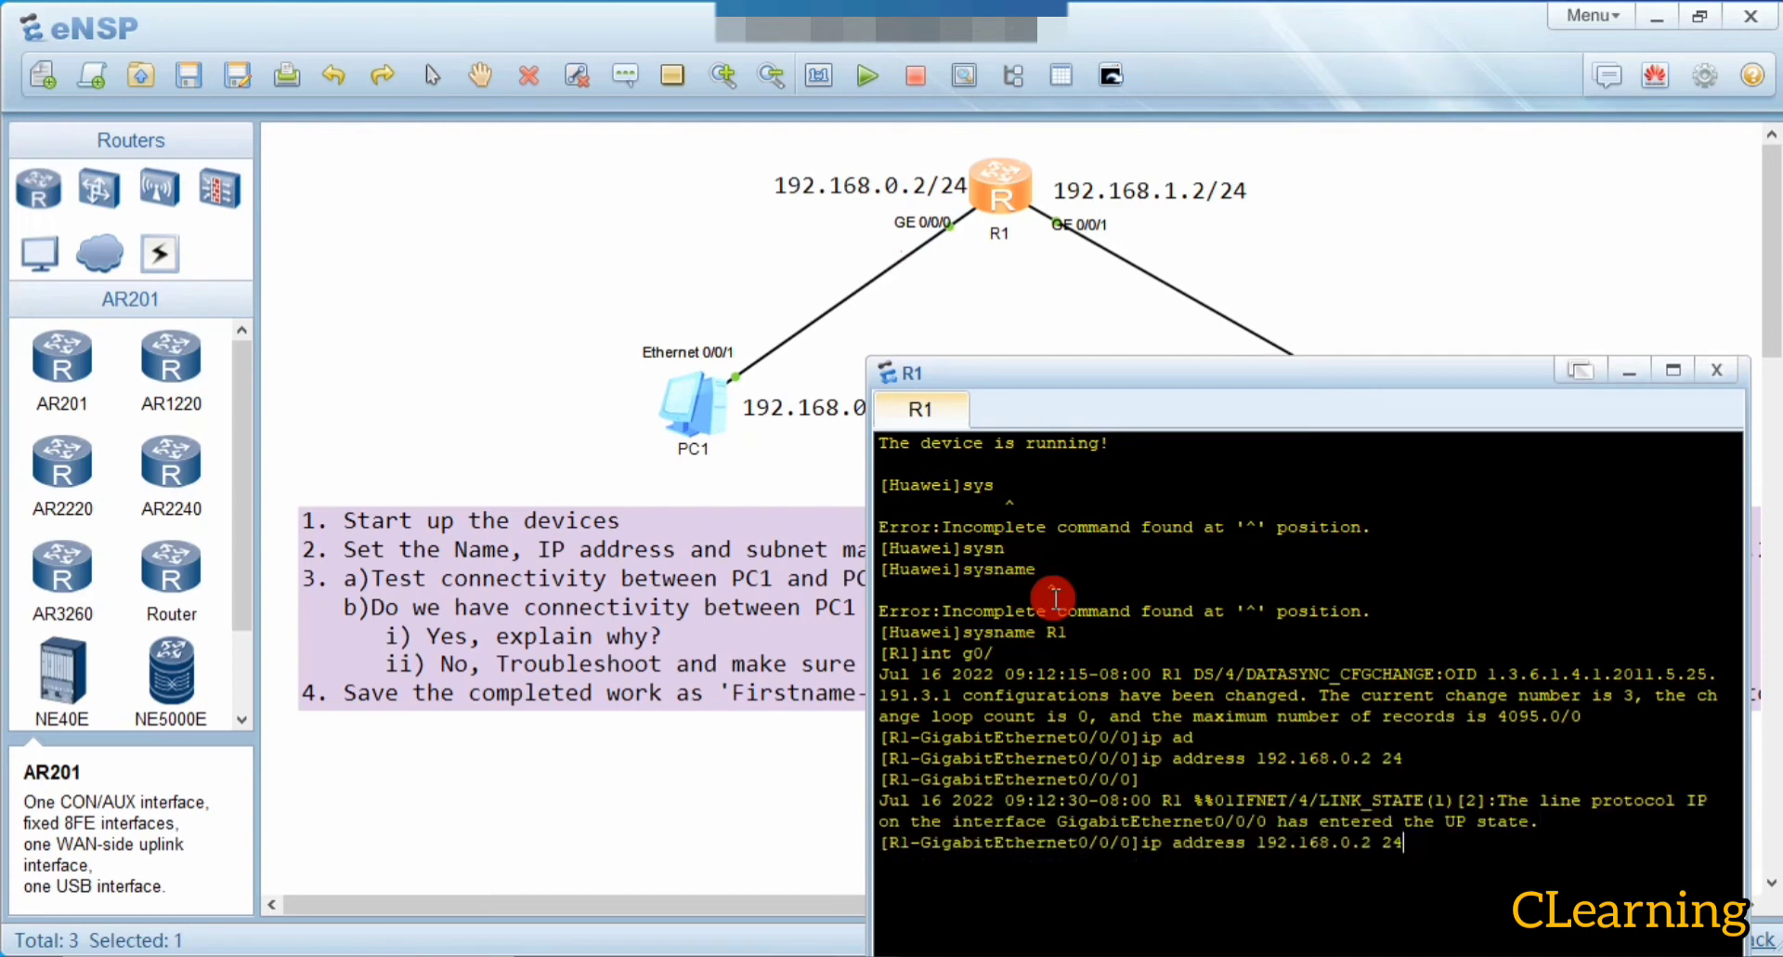
{"action": "key", "text": "Down"}
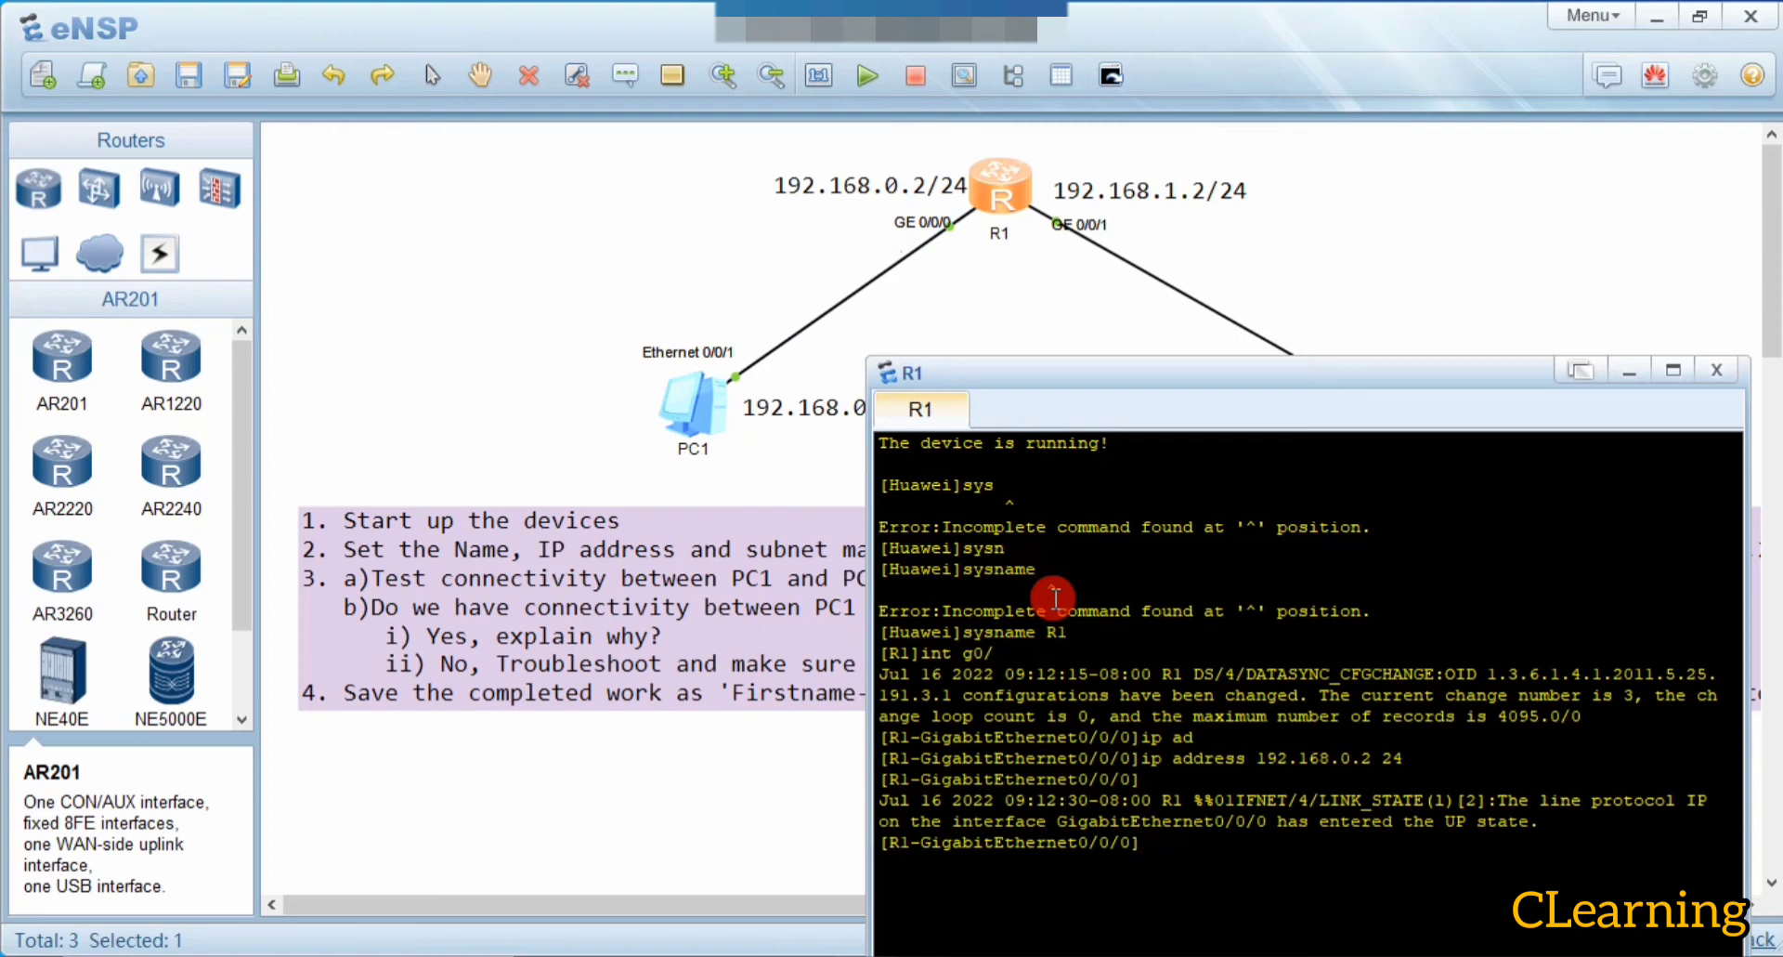
{"action": "type", "text": "q"}
{"action": "key", "text": "Return"}
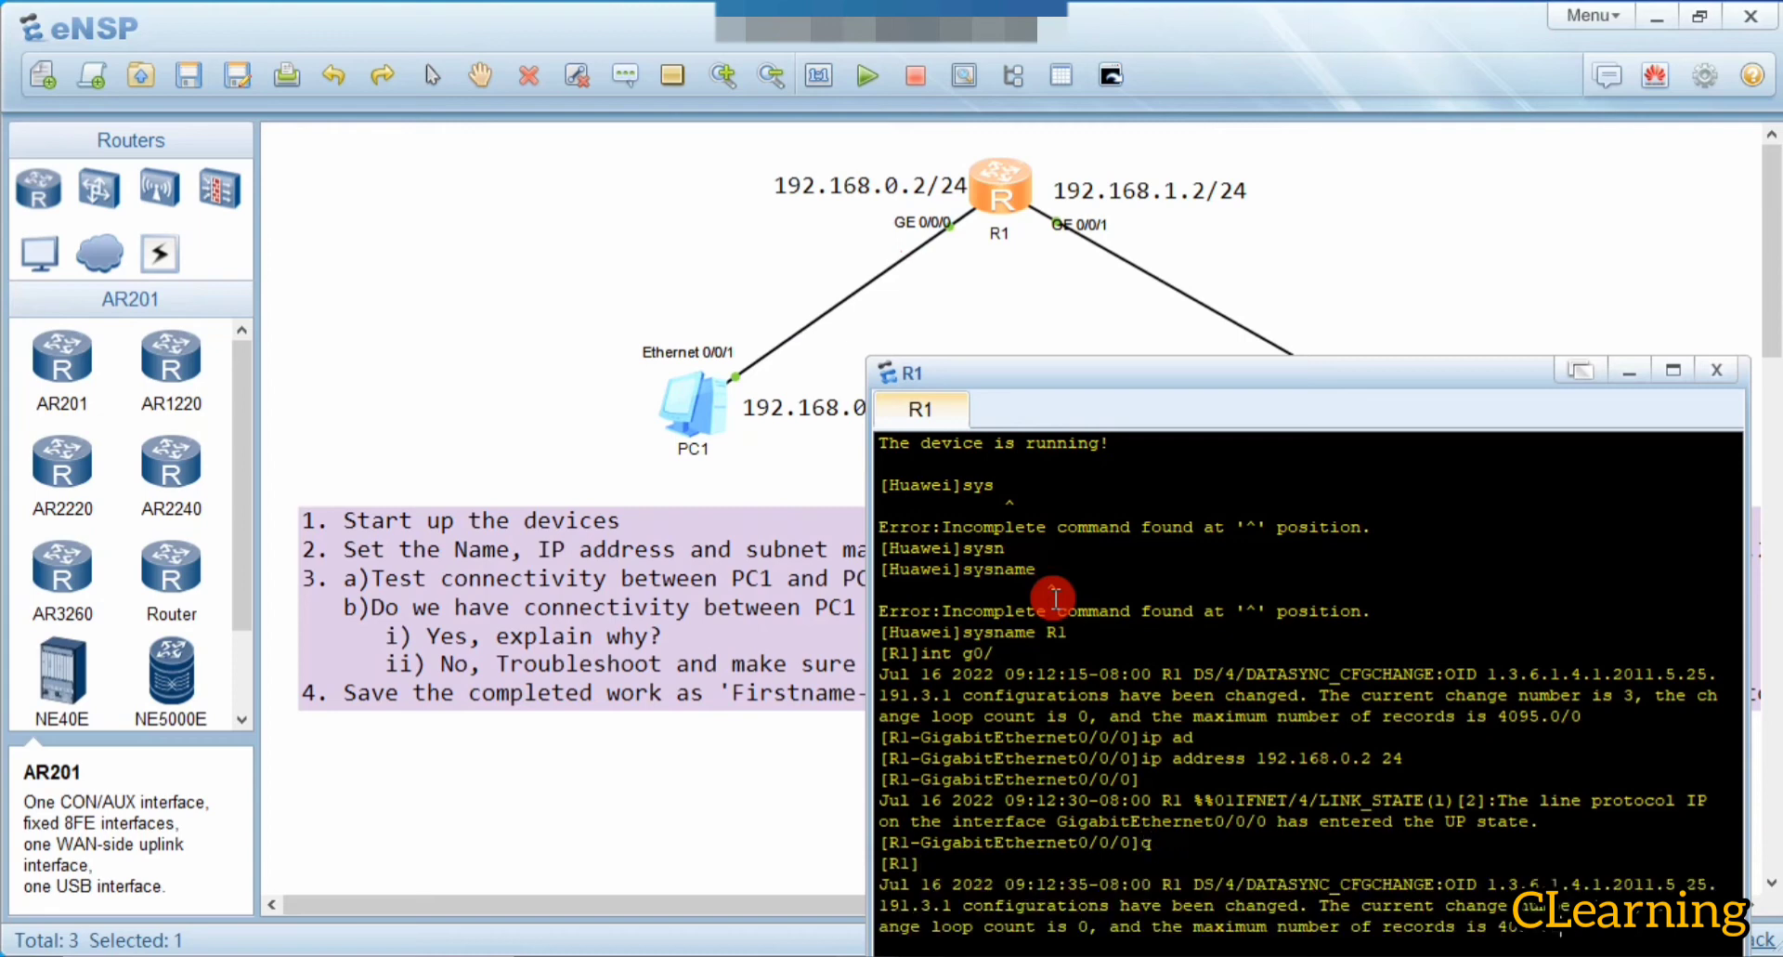
Assign 192.168.1.2/24 to R1's GigabitEthernet0/0/1
{"action": "type", "text": "int GigabitEthernet"}
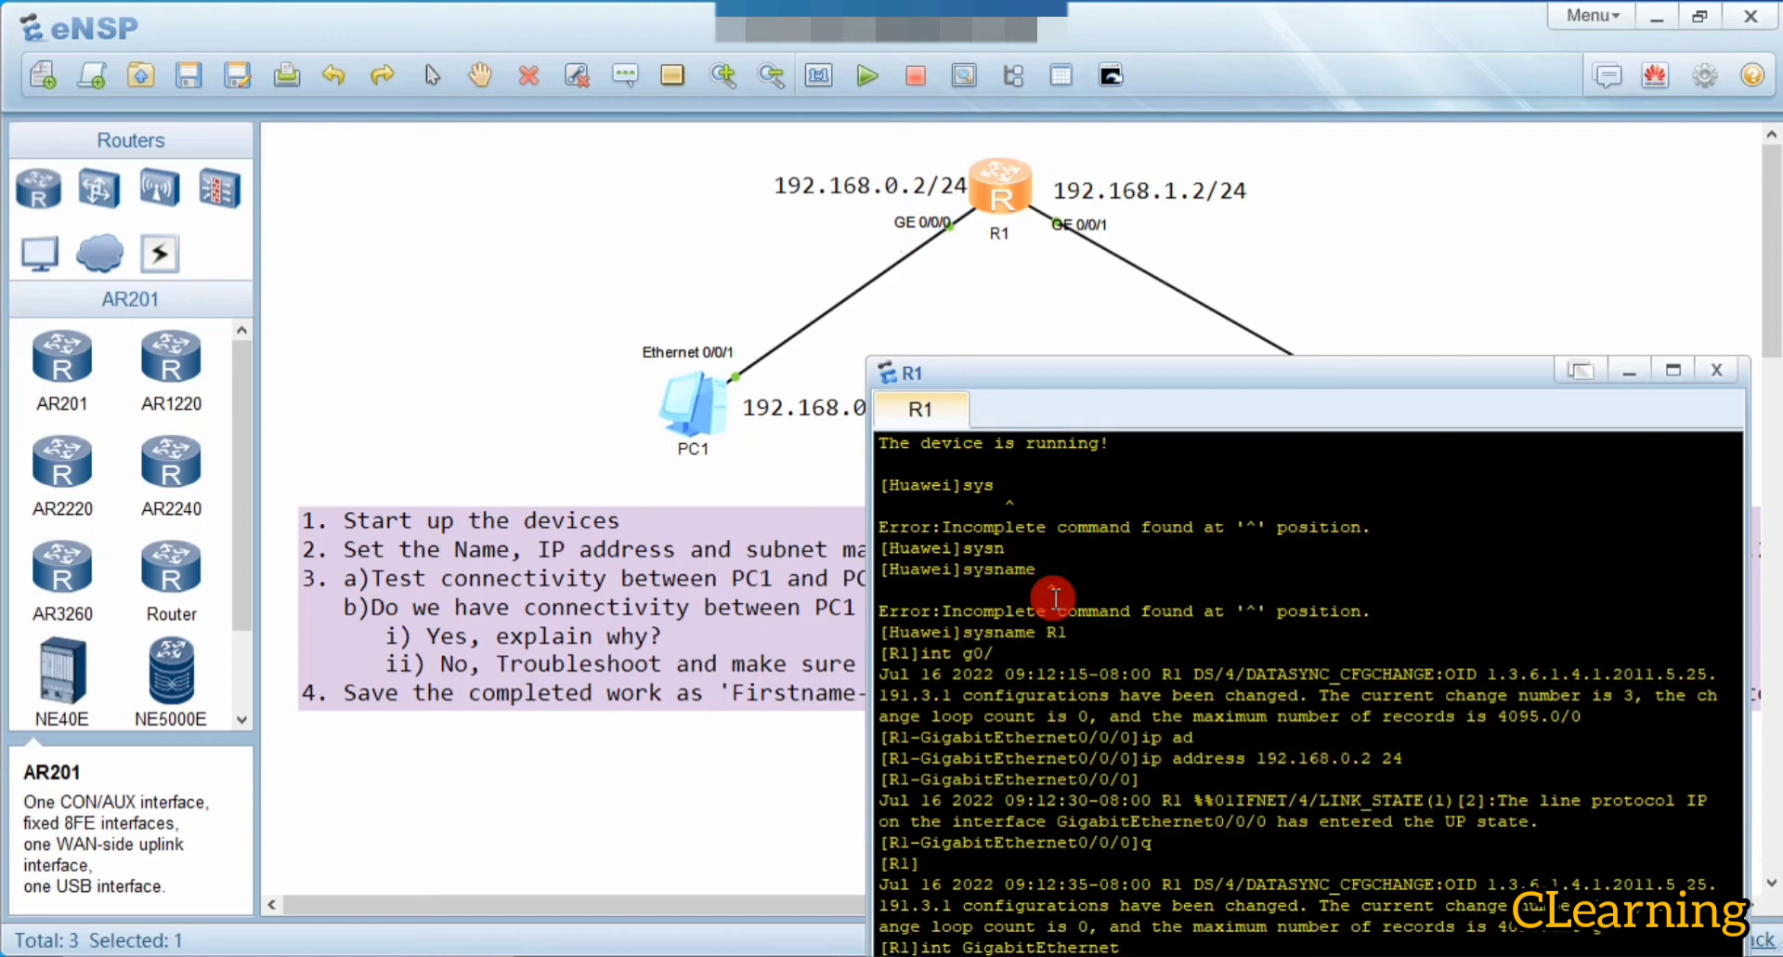
{"action": "type", "text": " 0/0/"}
{"action": "type", "text": "1"}
{"action": "key", "text": "Return"}
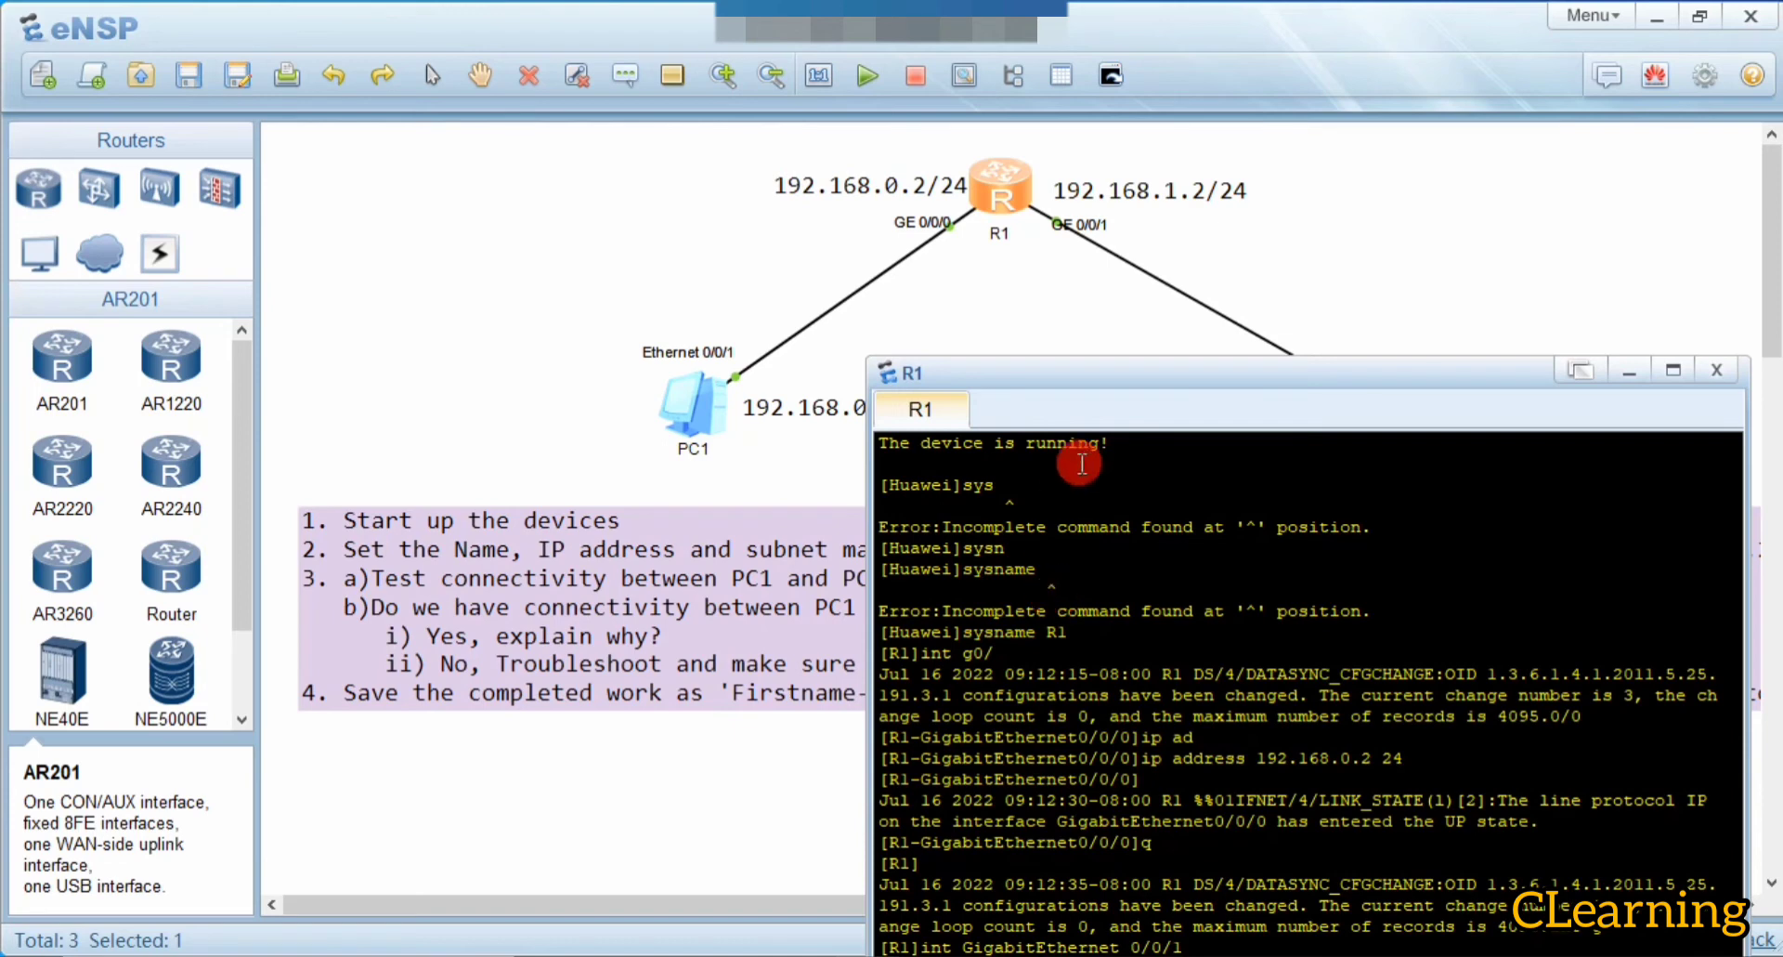
{"action": "left_click_drag", "start_coordinate": [1110, 376], "coordinate": [1081, 327]}
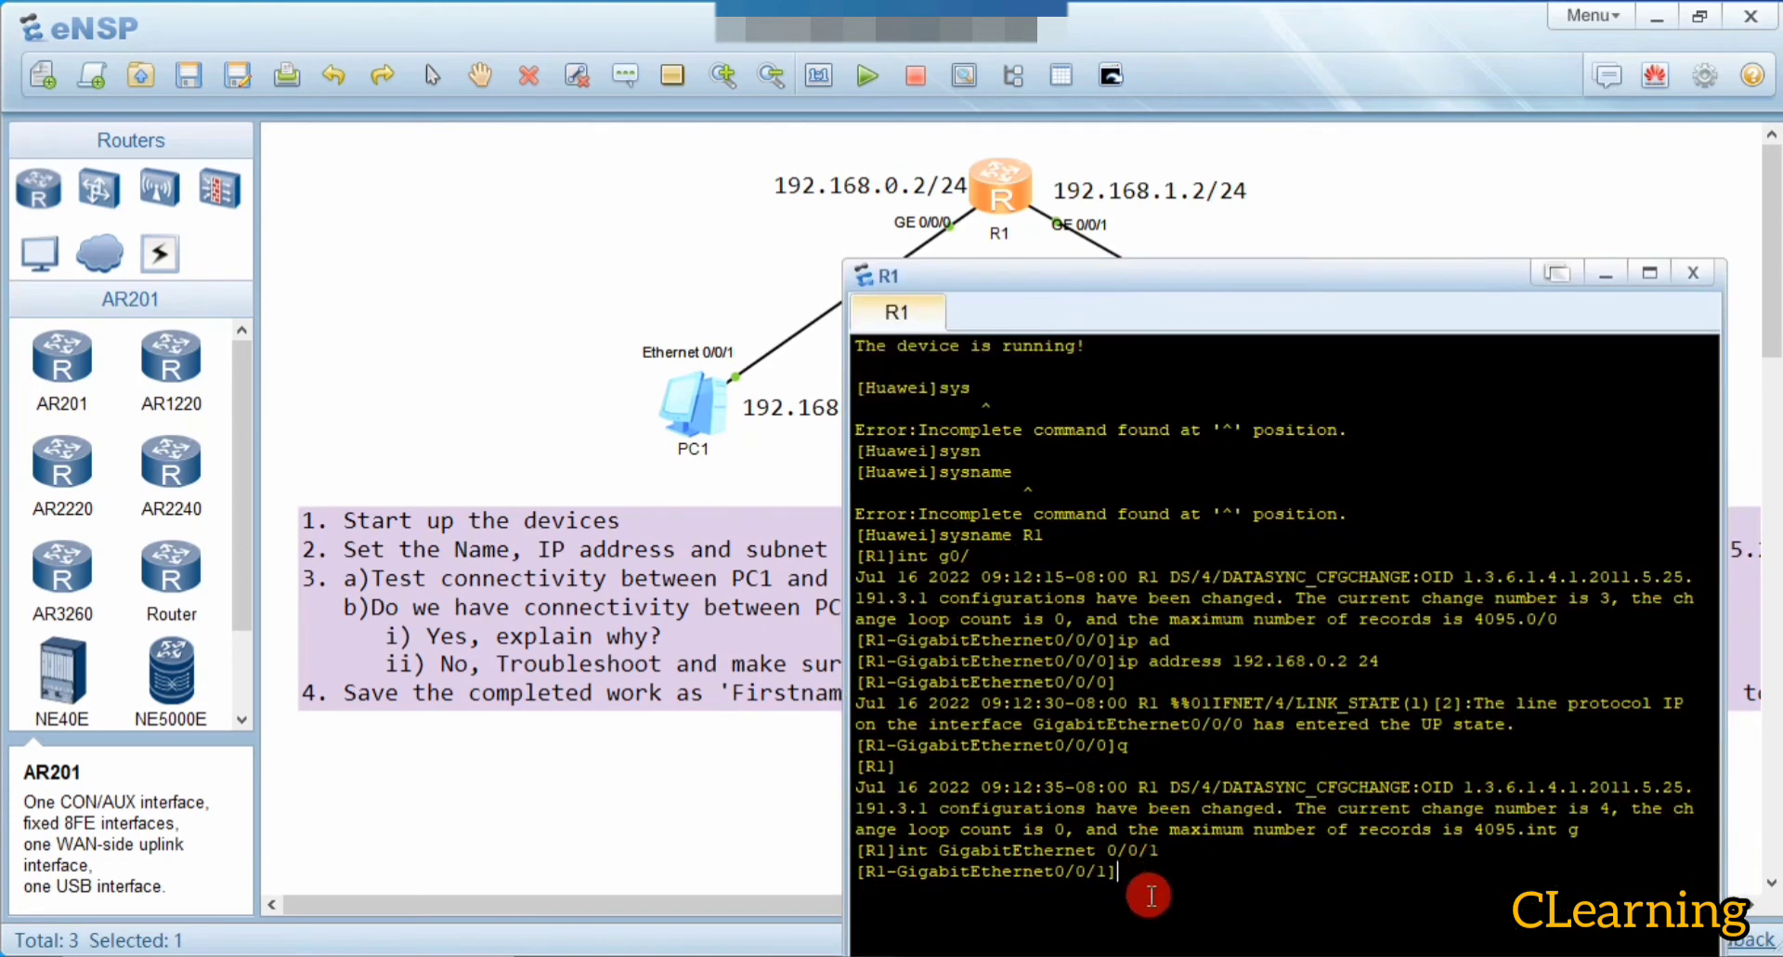
{"action": "key", "text": "Return"}
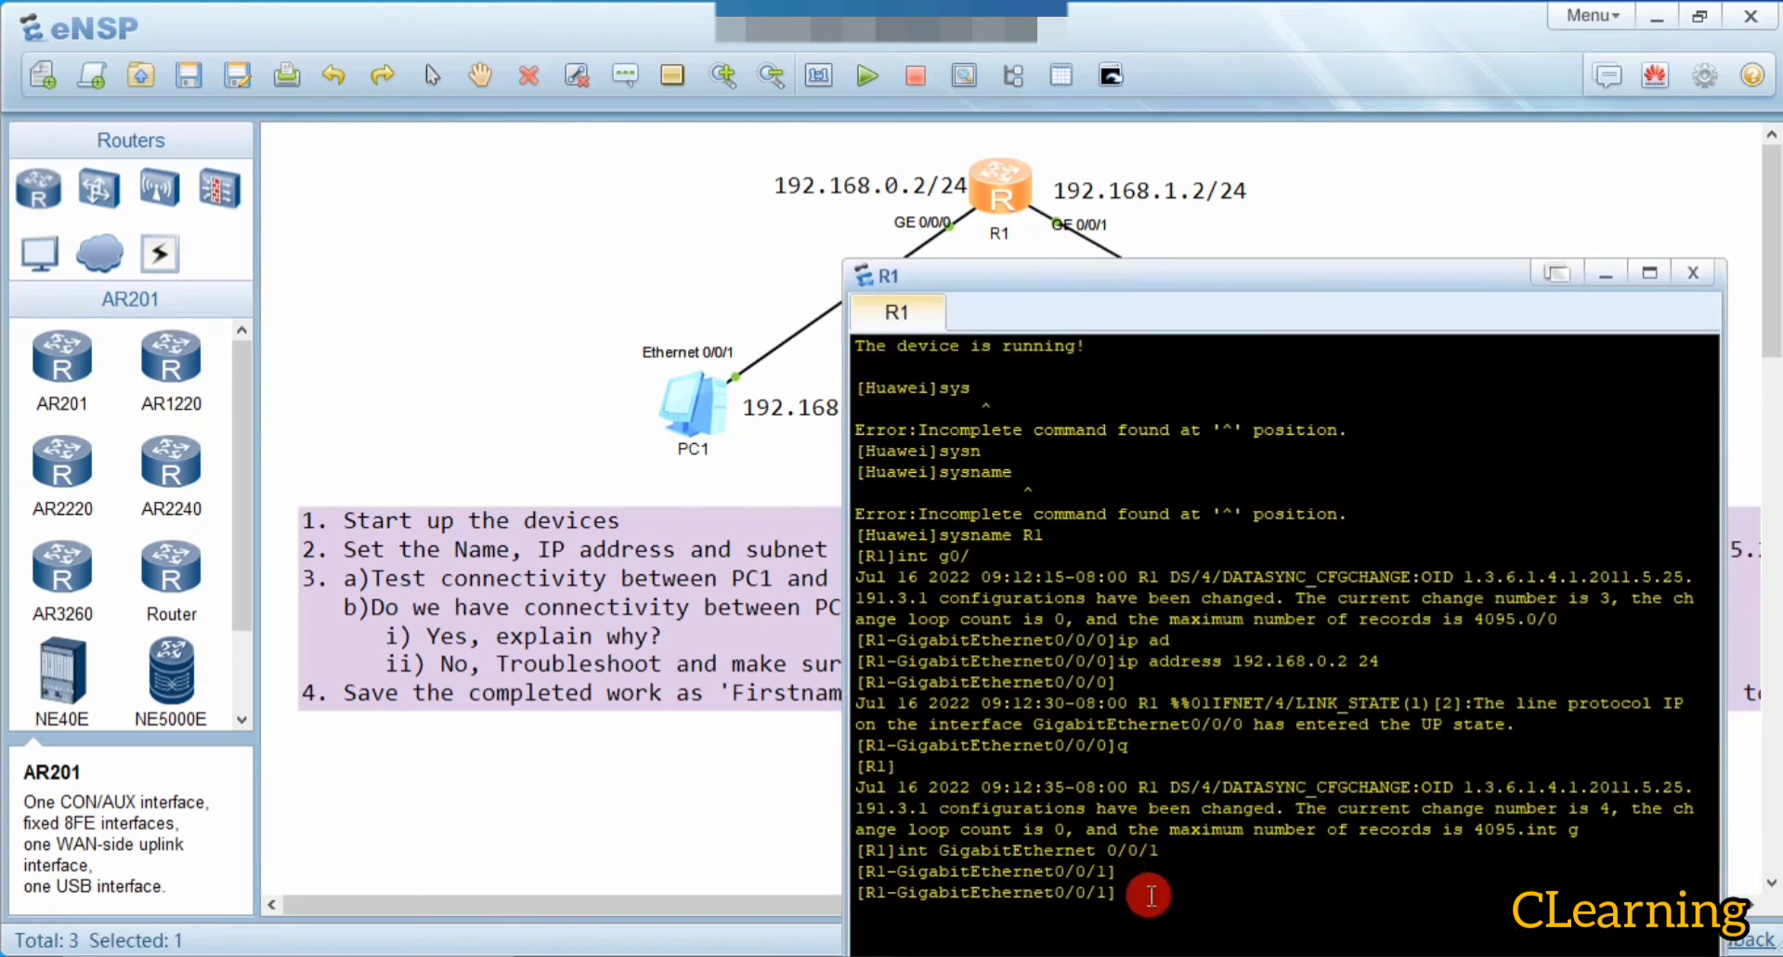
{"action": "type", "text": "ip ad"}
{"action": "key", "text": "Tab"}
{"action": "type", "text": "192.1"}
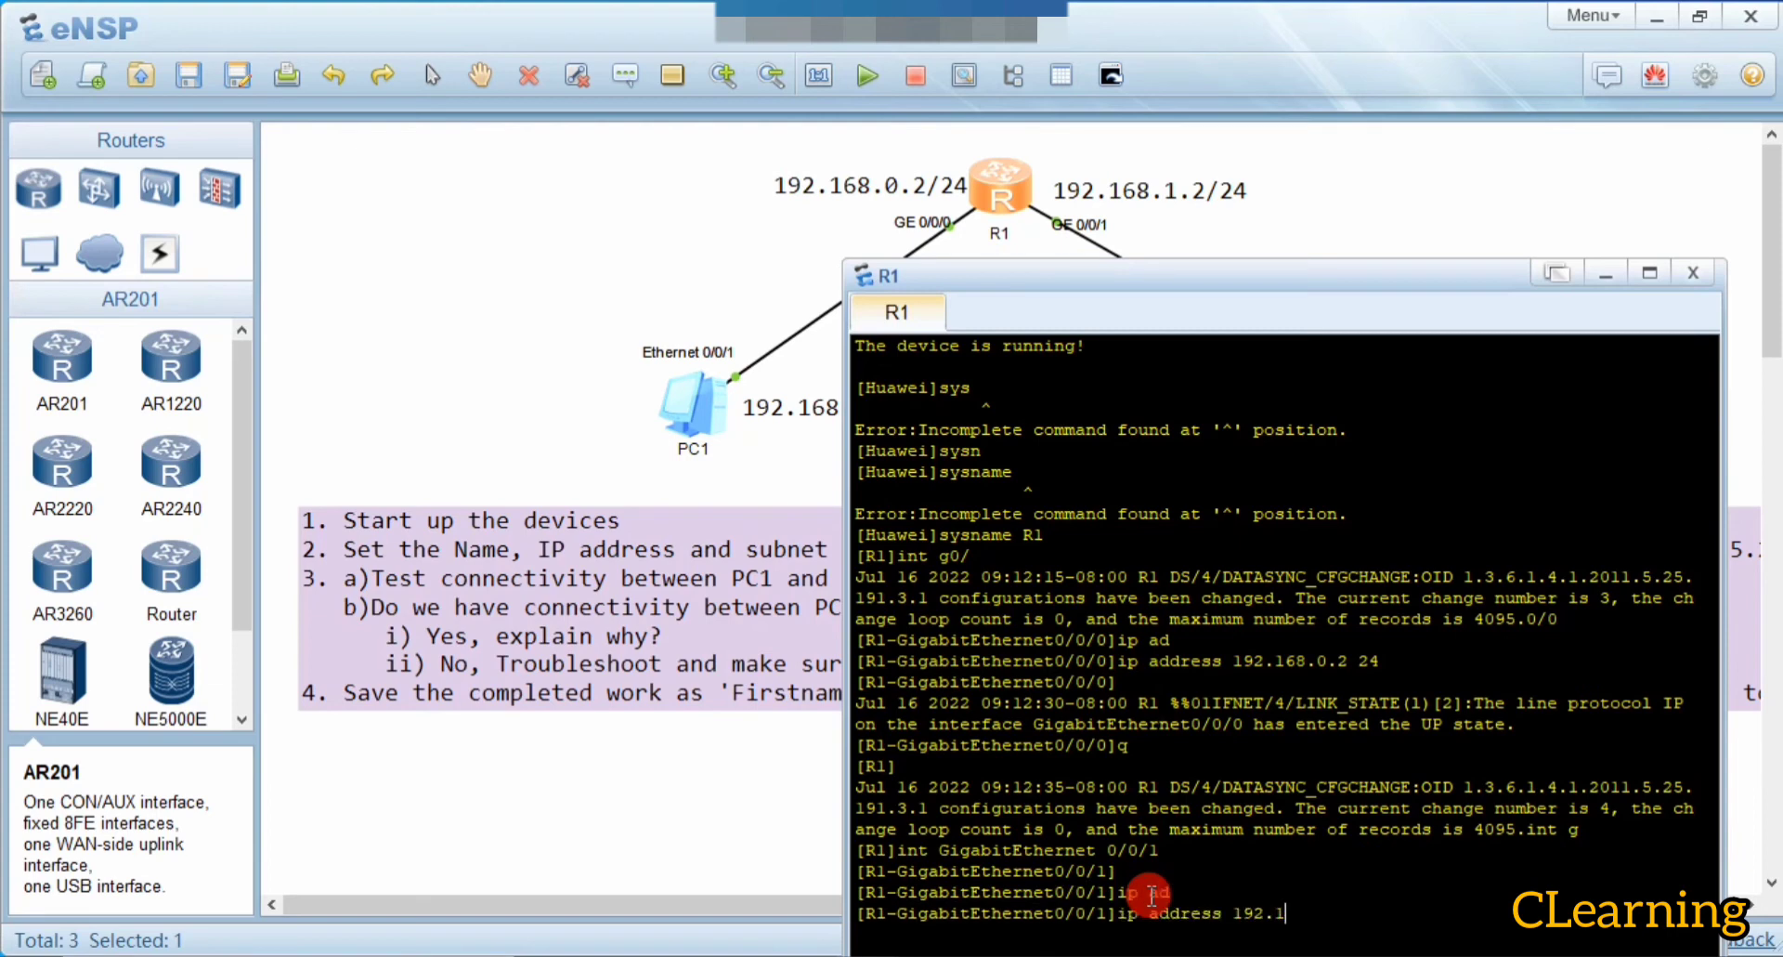
{"action": "type", "text": "68.1"}
{"action": "type", "text": ".2 24"}
{"action": "key", "text": "Return"}
{"action": "key", "text": "Return"}
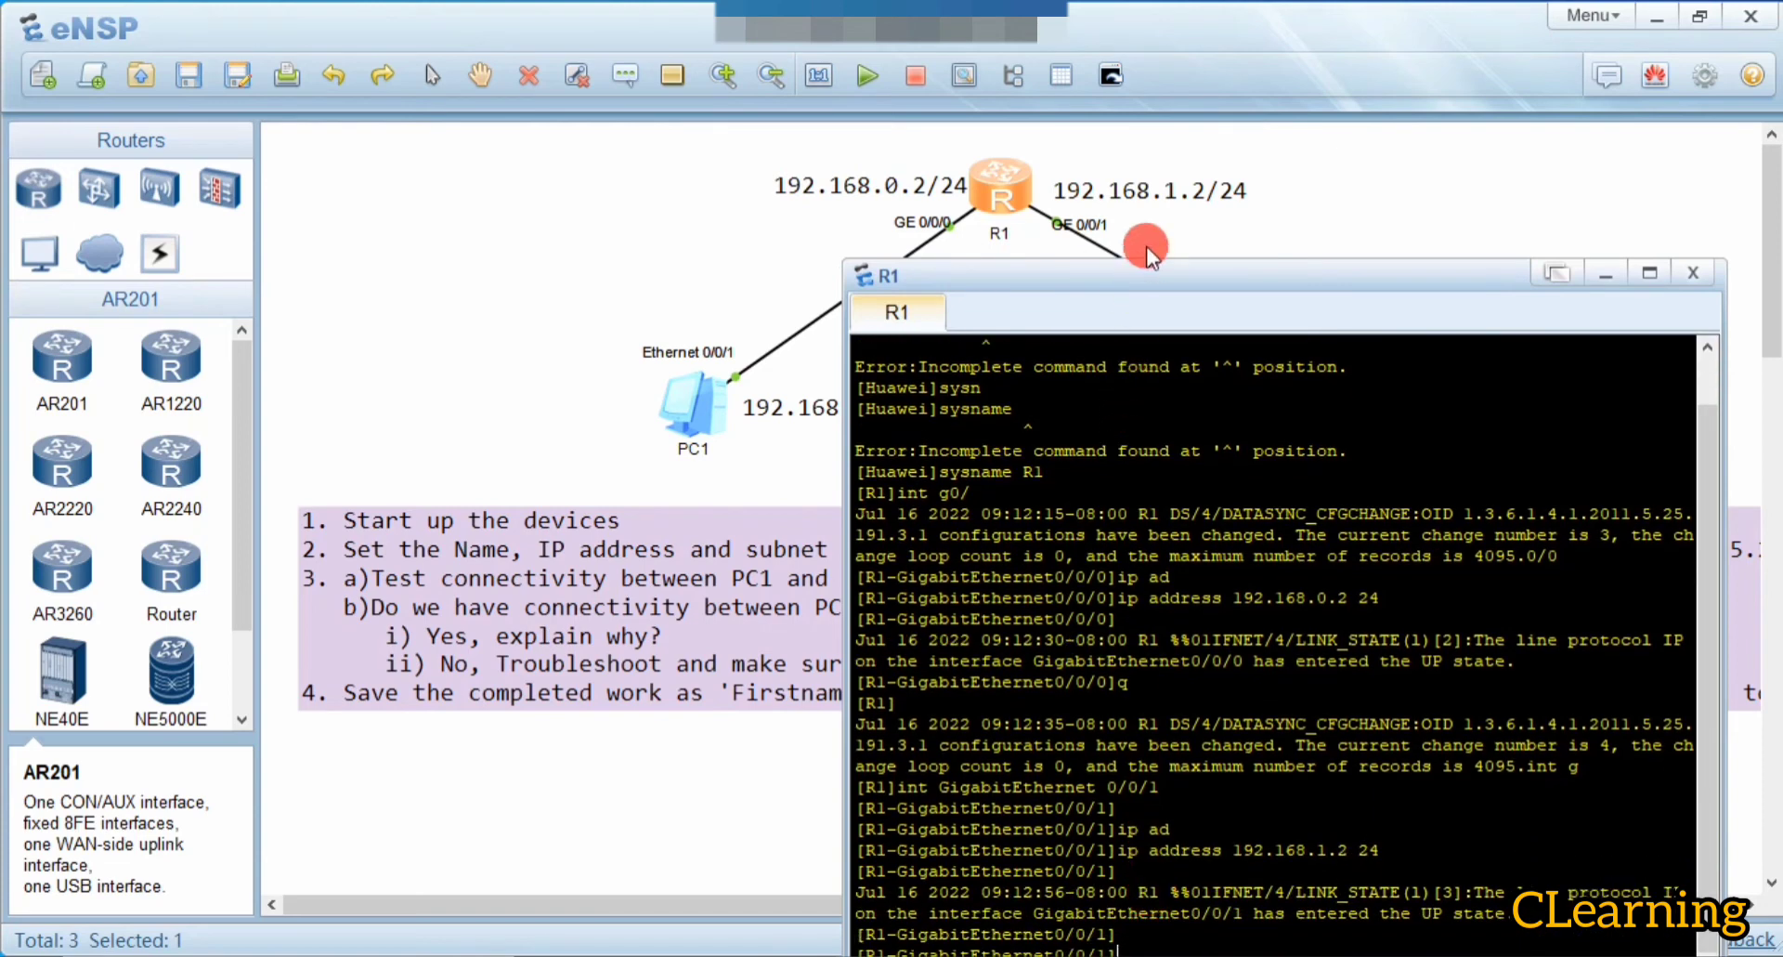
{"action": "left_click_drag", "start_coordinate": [1148, 262], "coordinate": [1122, 139]}
Return to user view, save R1's configuration confirming with y, and close the console
{"action": "type", "text": "q"}
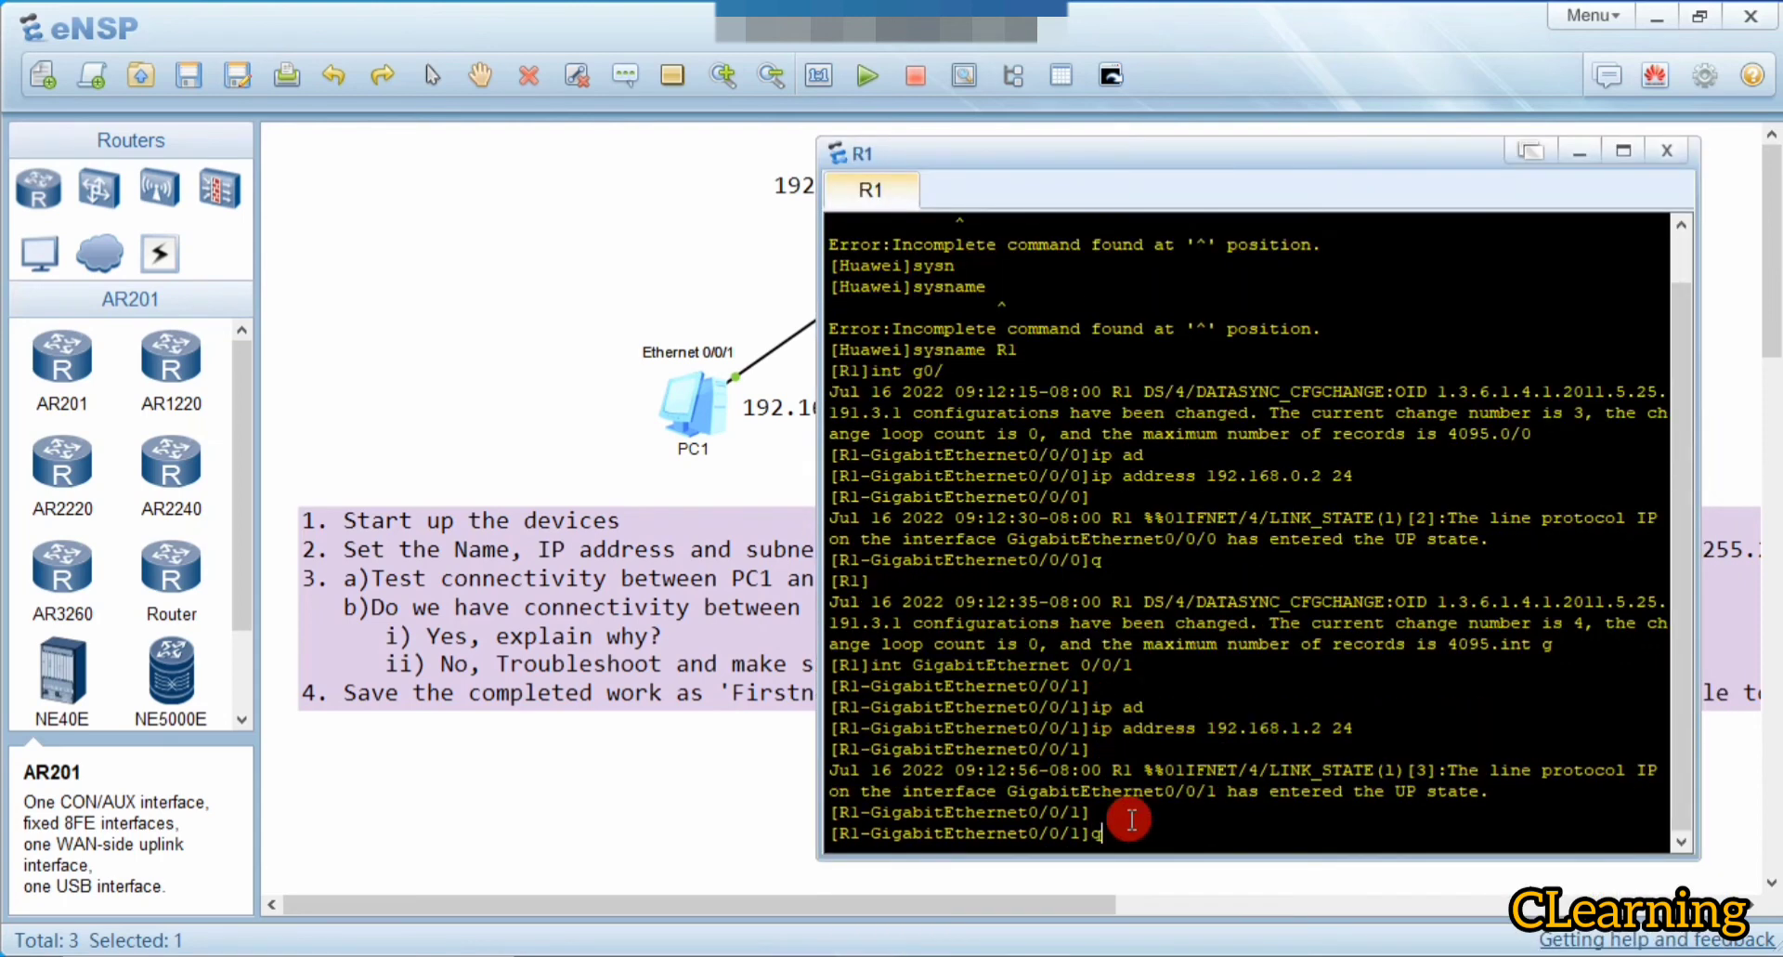
{"action": "key", "text": "Return"}
{"action": "key", "text": "Return"}
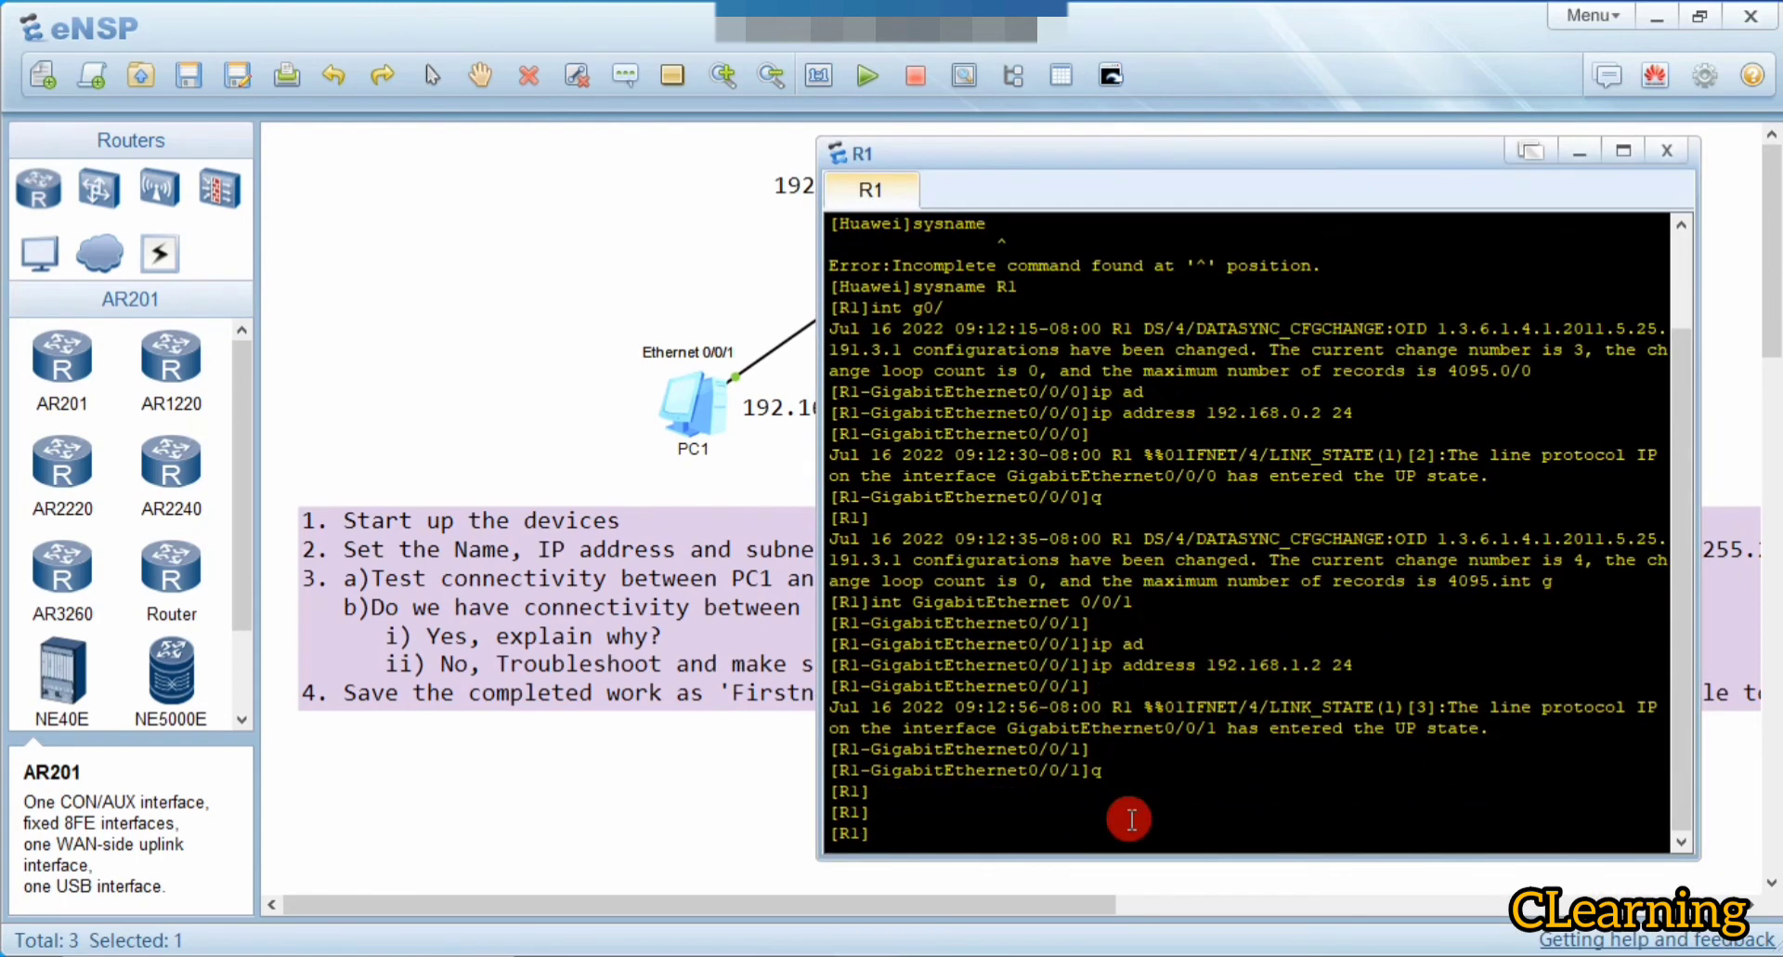
{"action": "type", "text": "q"}
{"action": "key", "text": "Return"}
{"action": "key", "text": "Return"}
{"action": "type", "text": "sa"}
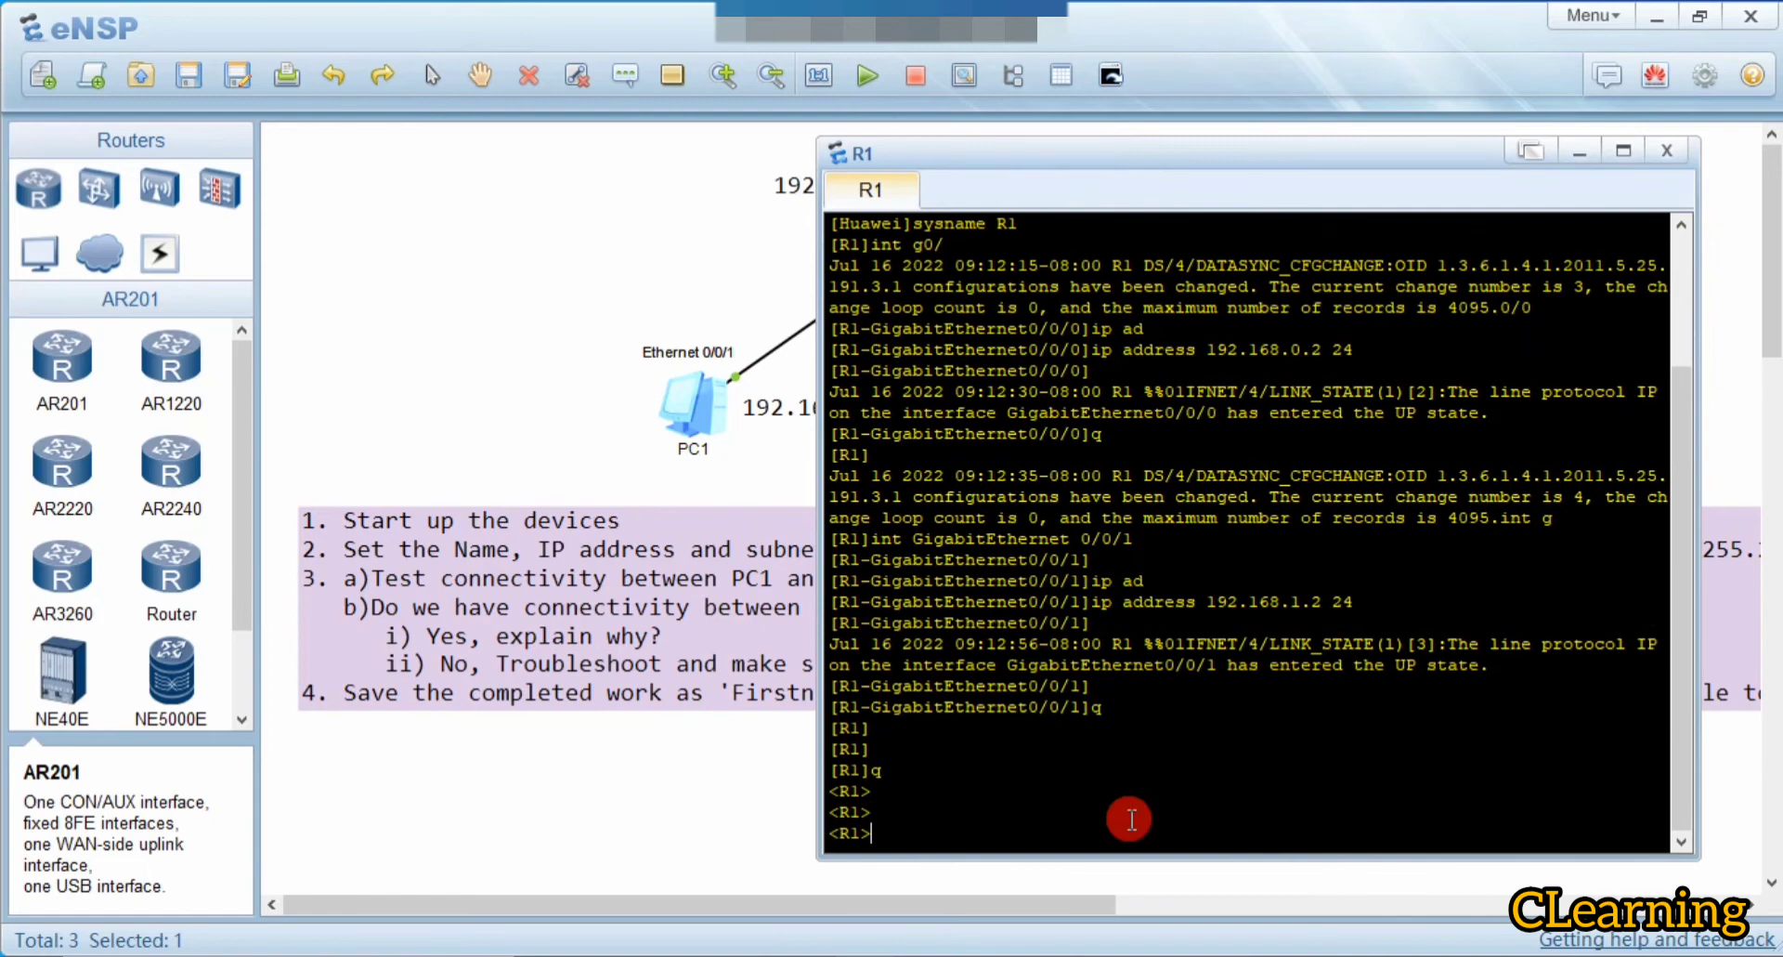
{"action": "key", "text": "Return"}
{"action": "type", "text": "ve"}
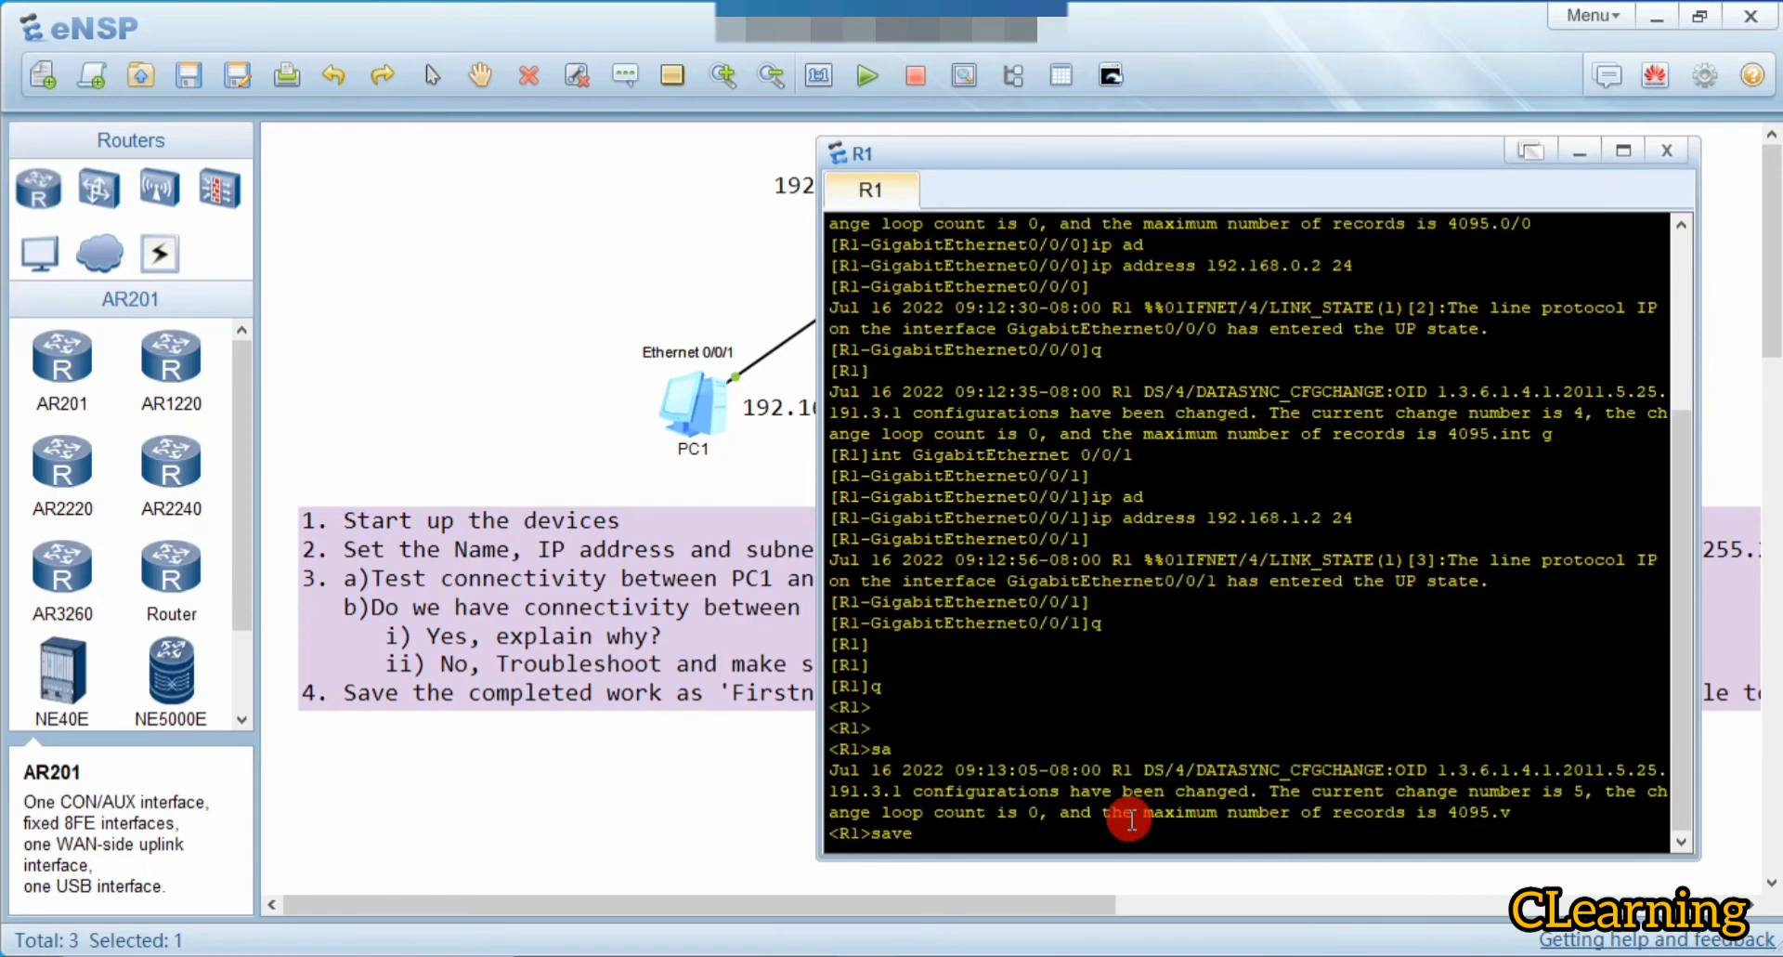
{"action": "key", "text": "Return"}
{"action": "type", "text": "y"}
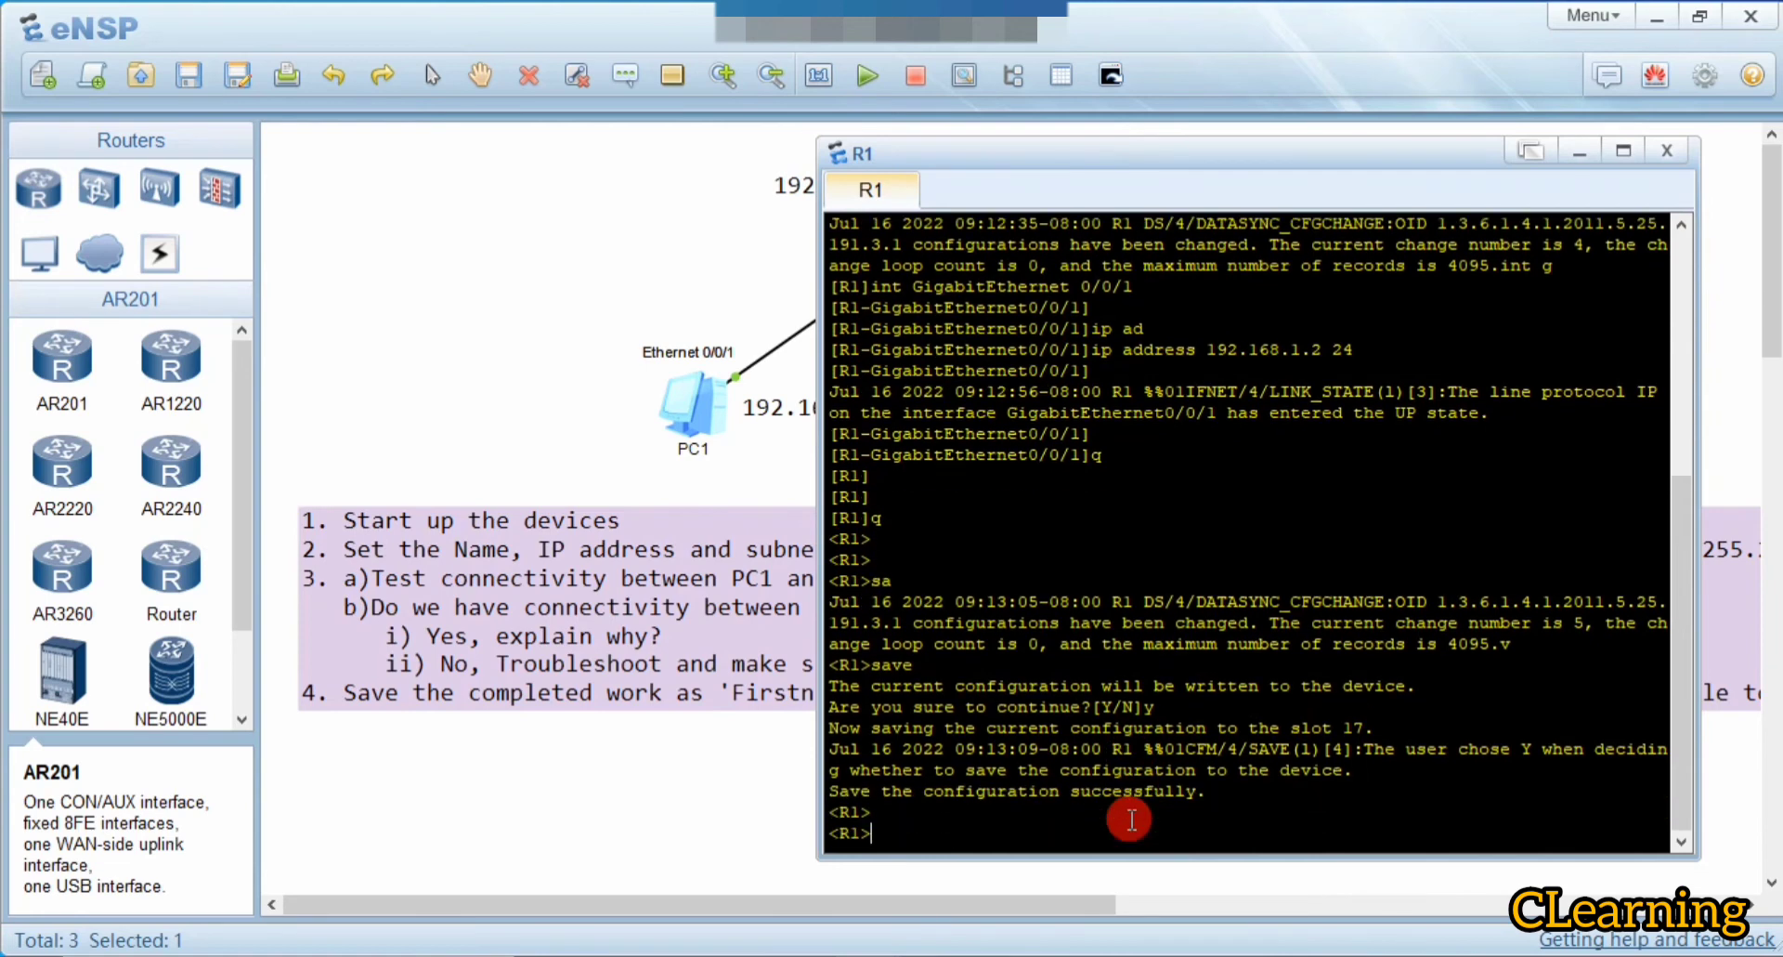
{"action": "key", "text": "Return"}
{"action": "key", "text": "Return"}
{"action": "key", "text": "Return"}
{"action": "key", "text": "Return"}
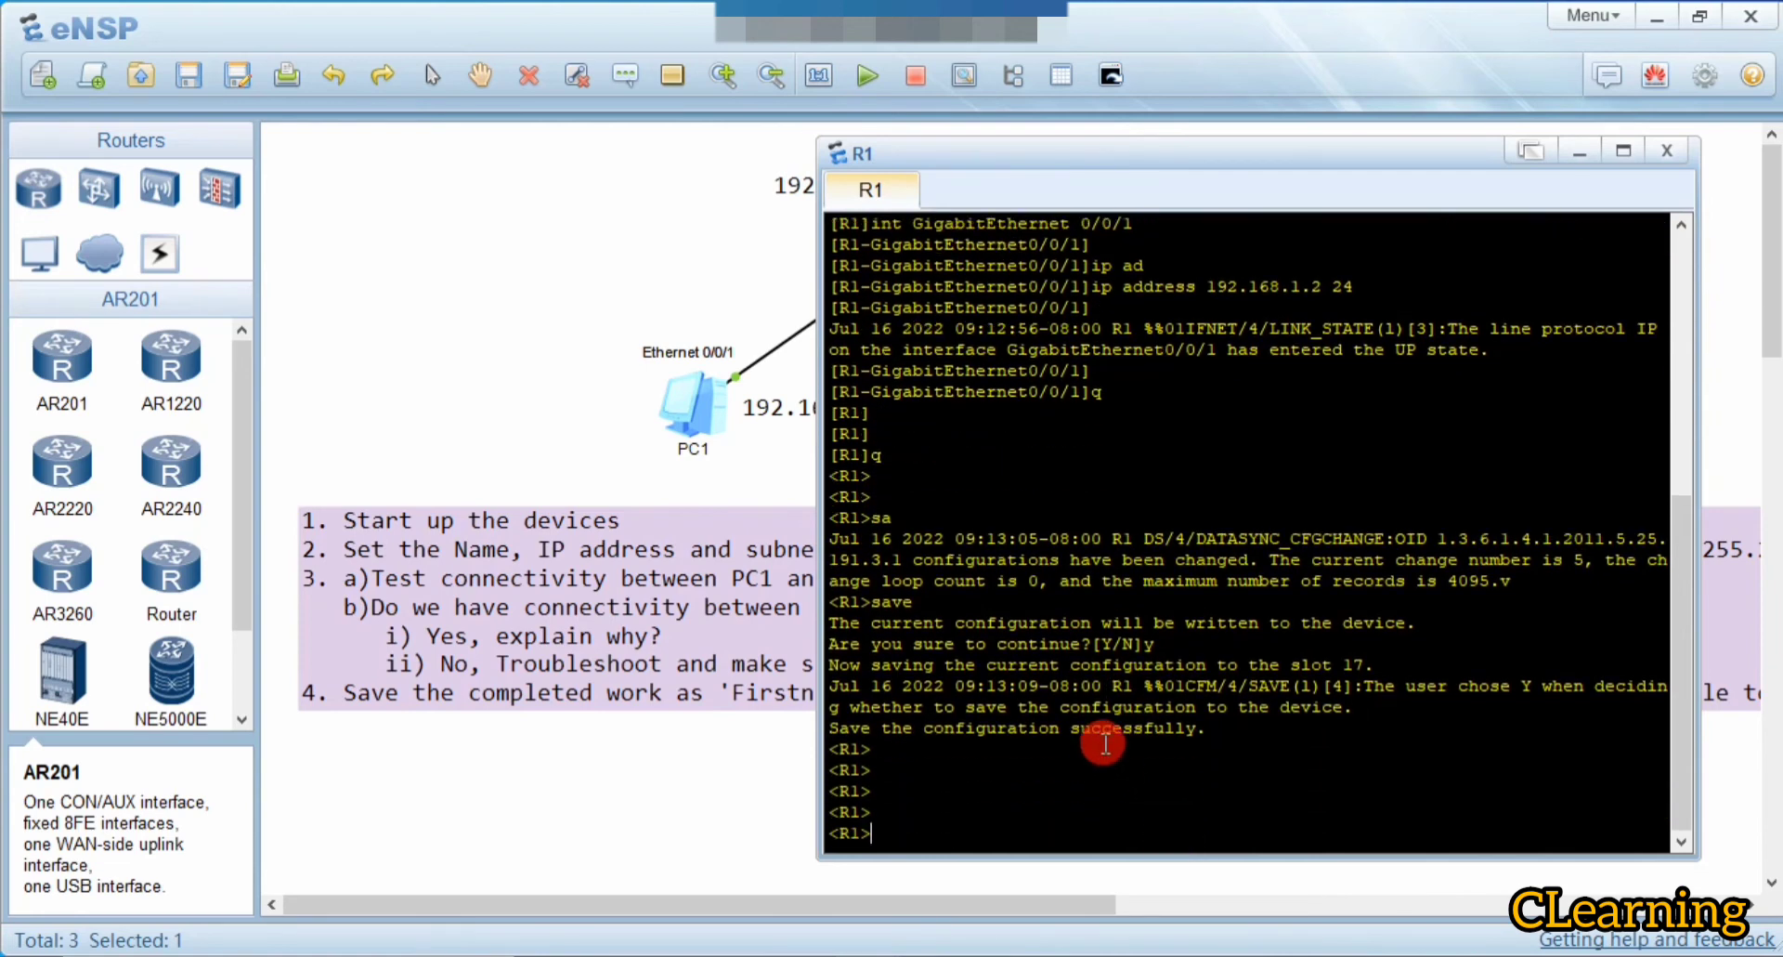
{"action": "left_click", "coordinate": [1656, 155]}
From PC1's command console, ping 192.168.0.1 and gateway 192.168.0.2
{"action": "left_click", "coordinate": [1047, 400]}
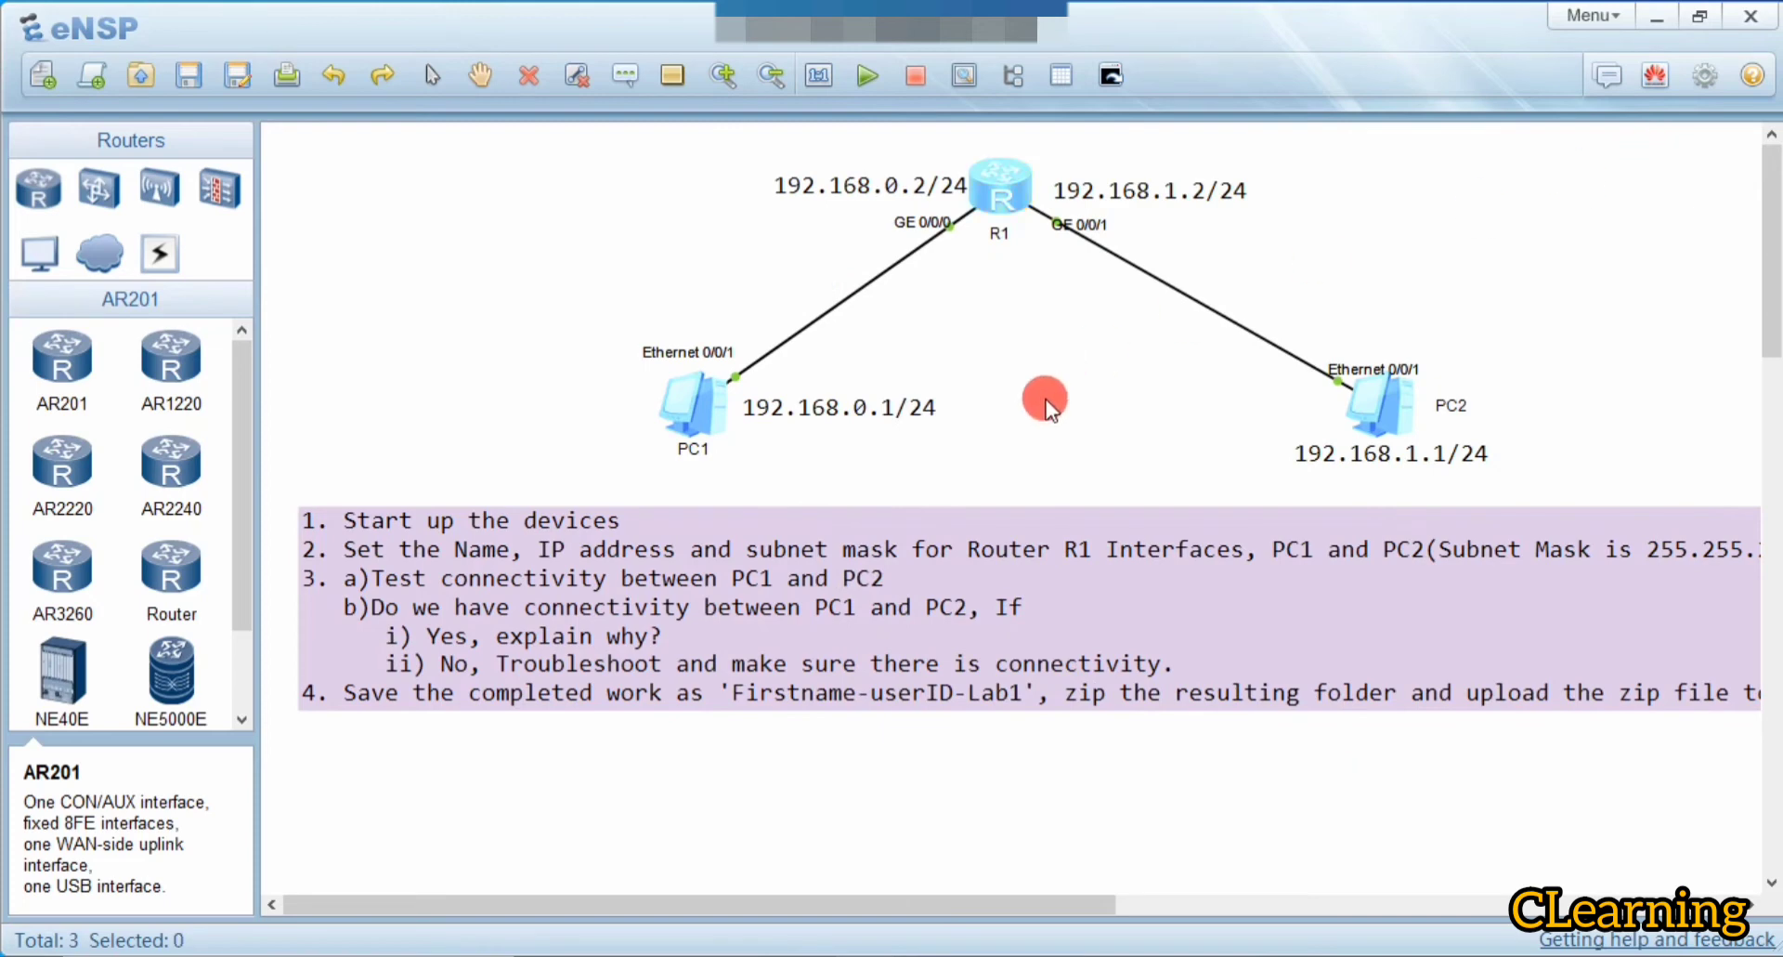
{"action": "double_click", "coordinate": [710, 415]}
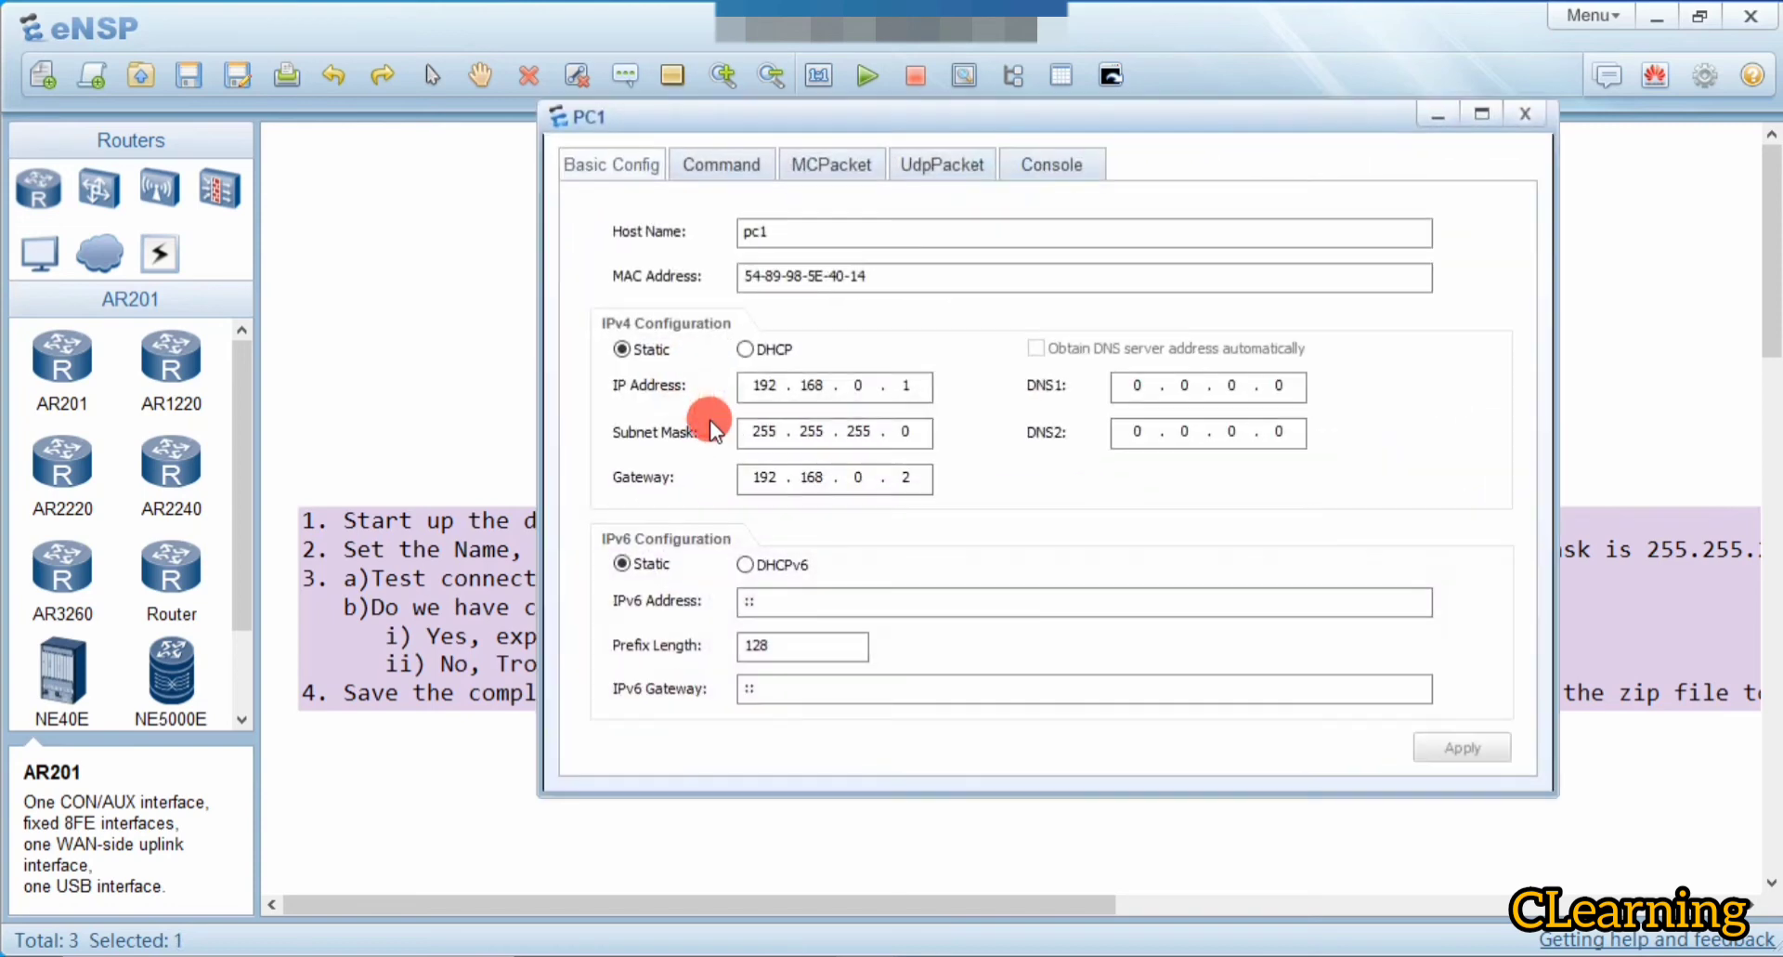
{"action": "left_click", "coordinate": [747, 167]}
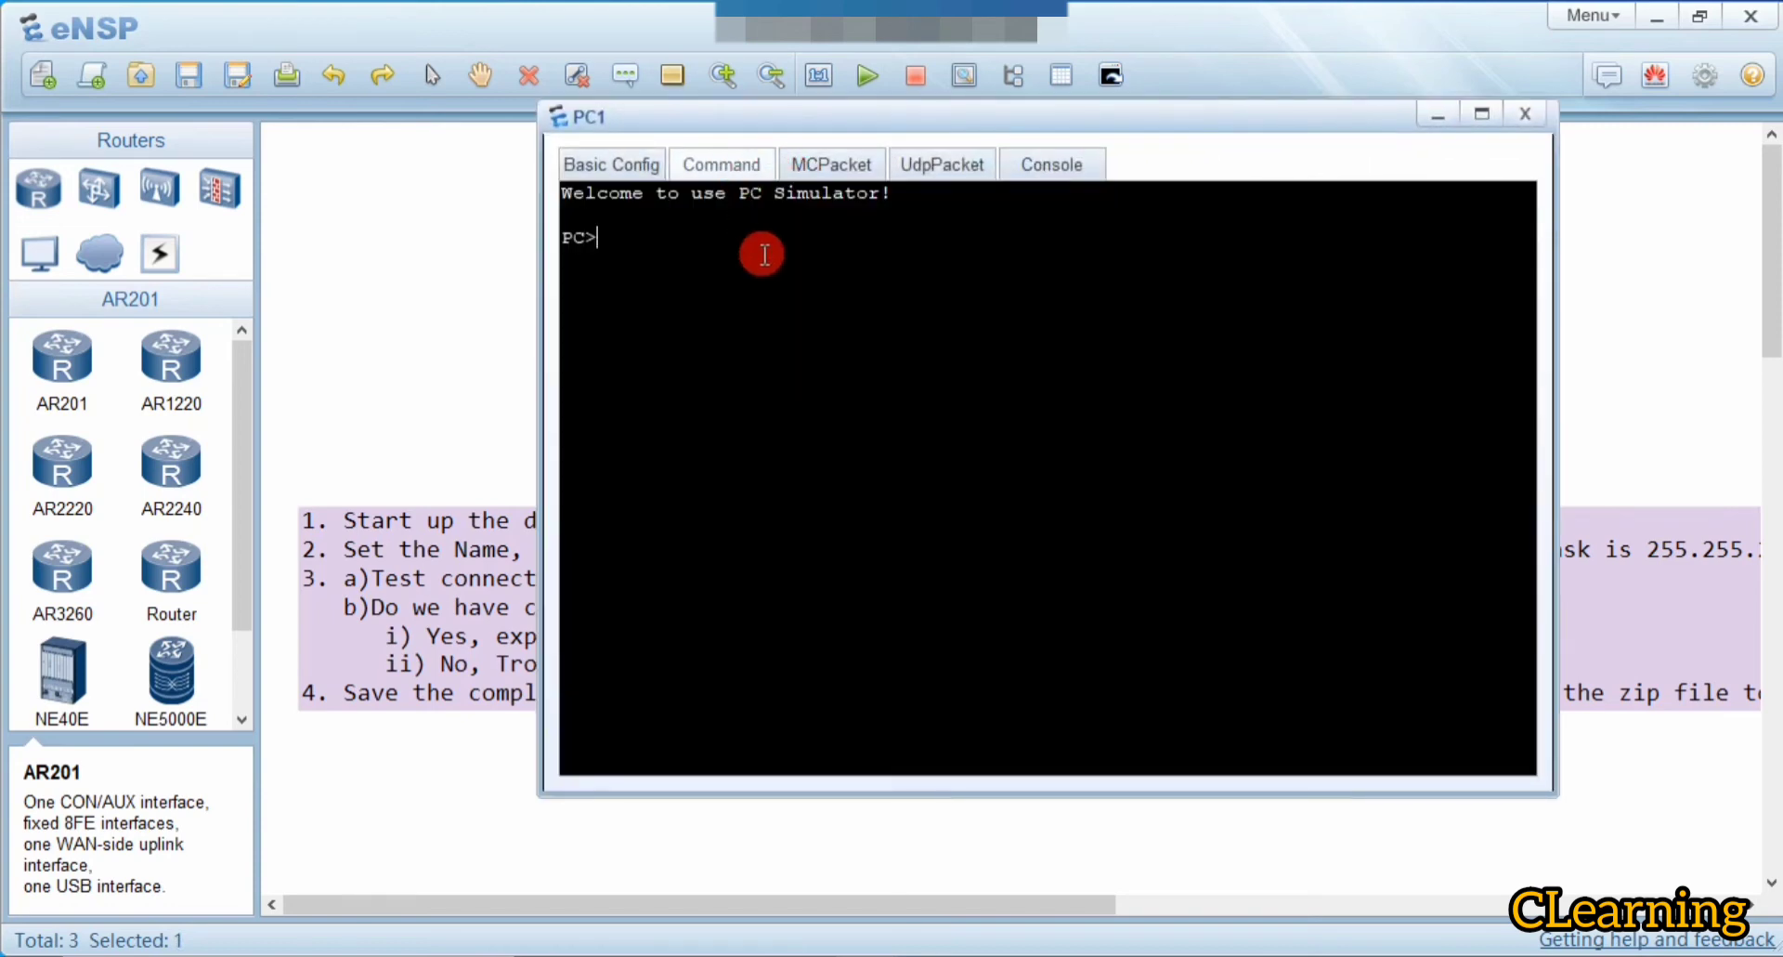
{"action": "type", "text": "ping 1"}
{"action": "type", "text": "92.168."}
{"action": "type", "text": "0.1"}
{"action": "key", "text": "Return"}
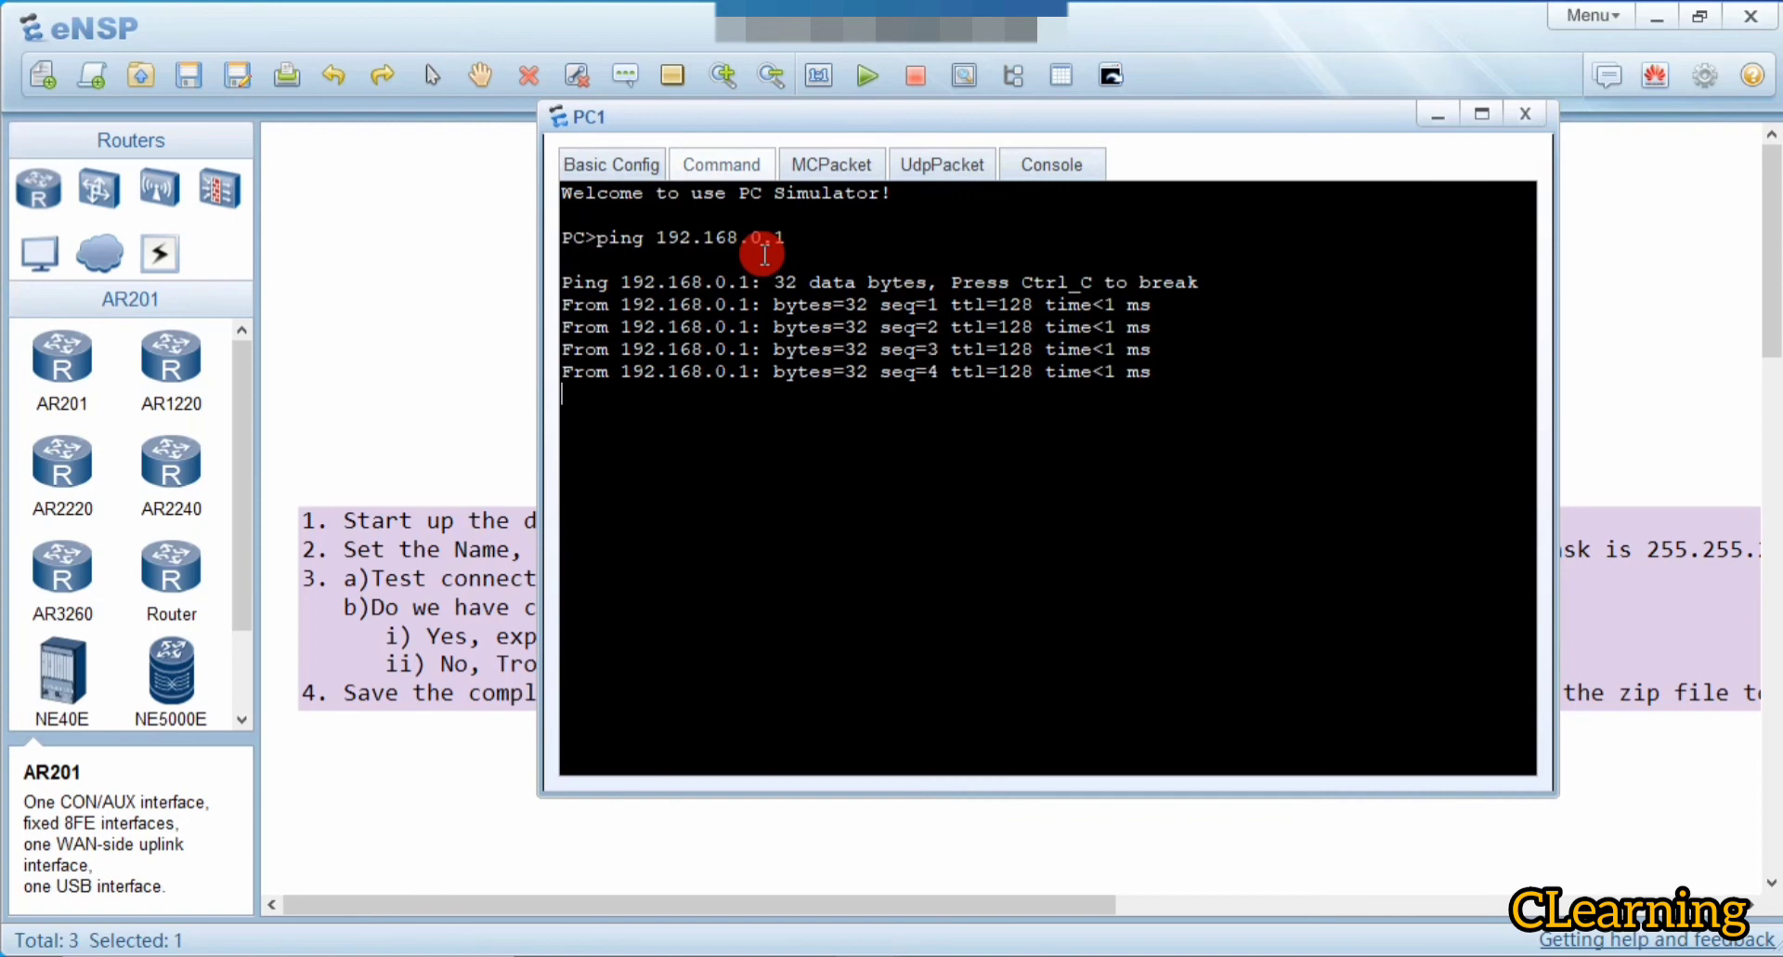
{"action": "left_click_drag", "start_coordinate": [1165, 184], "coordinate": [1166, 185]}
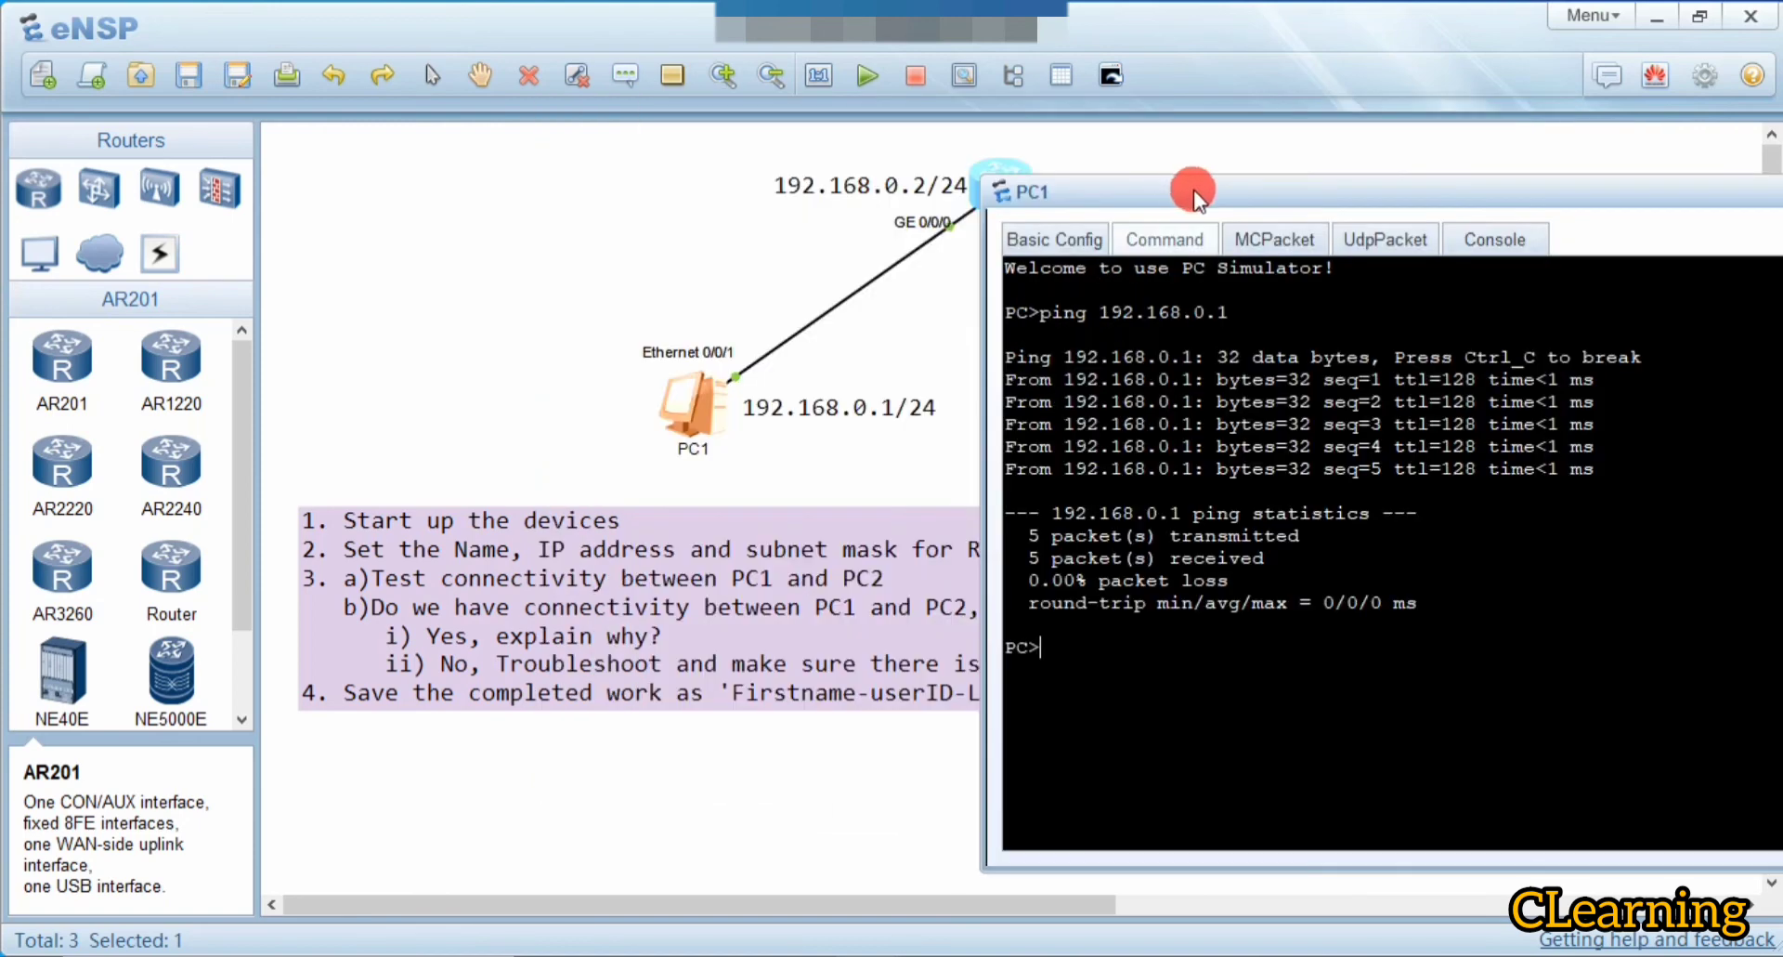
{"action": "key", "text": "Up"}
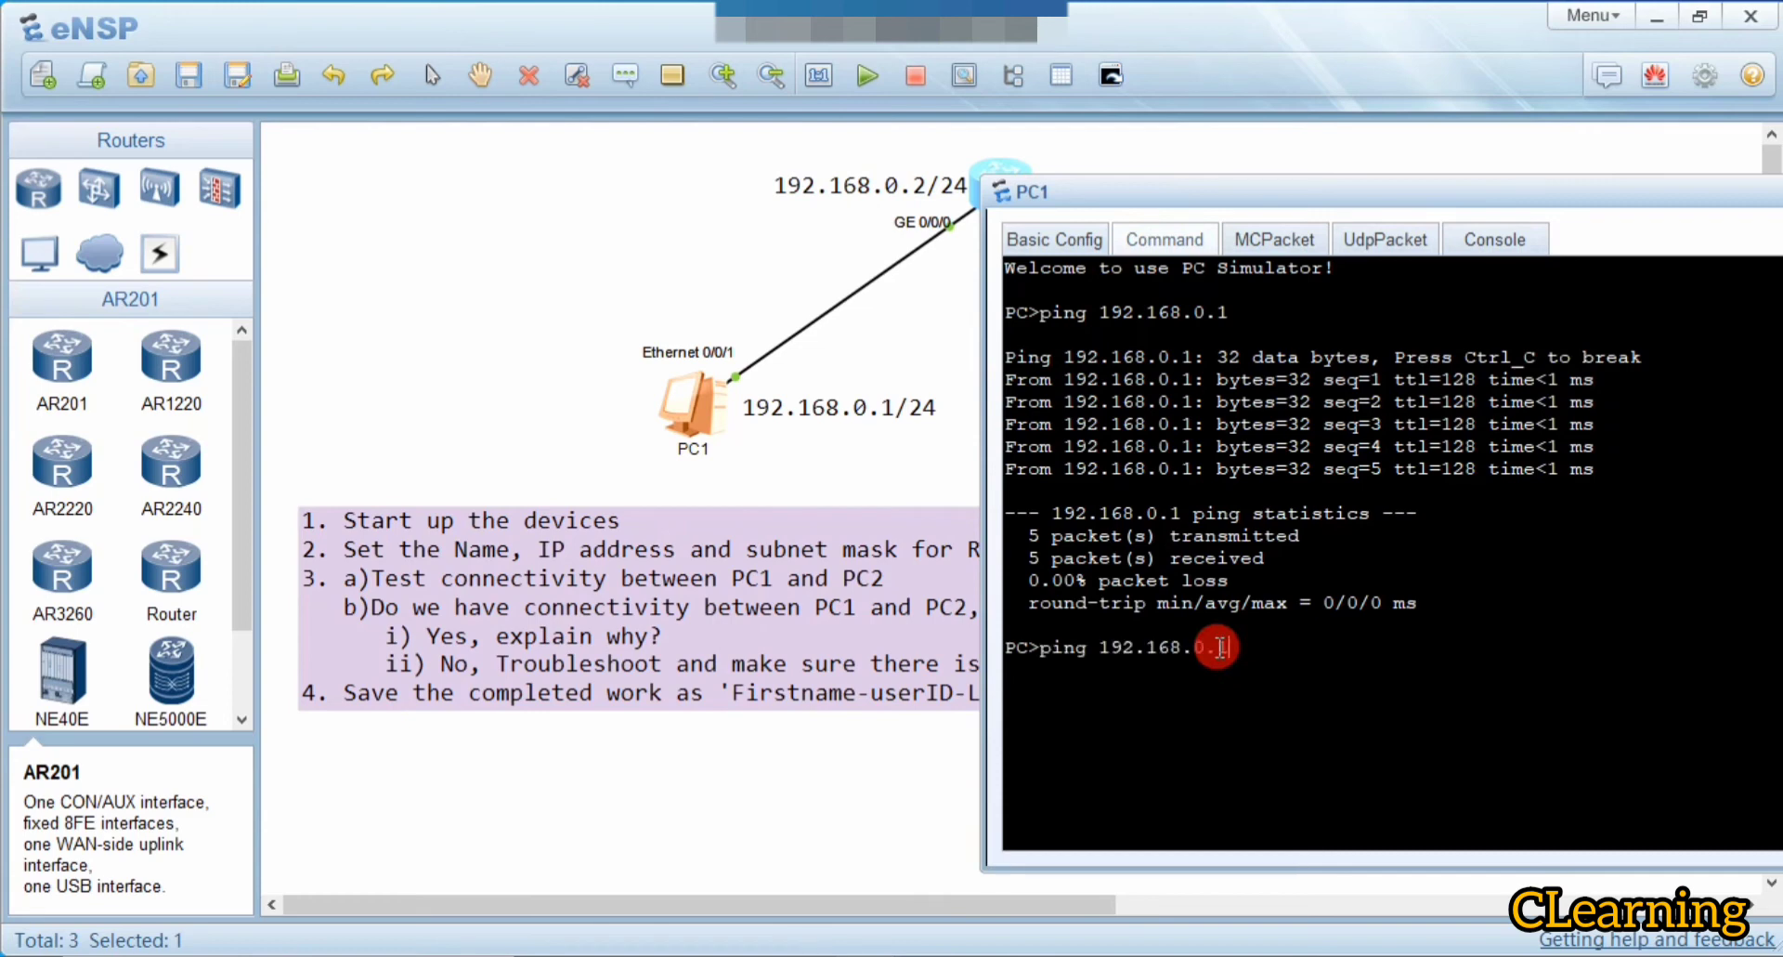
{"action": "key", "text": "BackSpace"}
{"action": "type", "text": "2"}
{"action": "key", "text": "Return"}
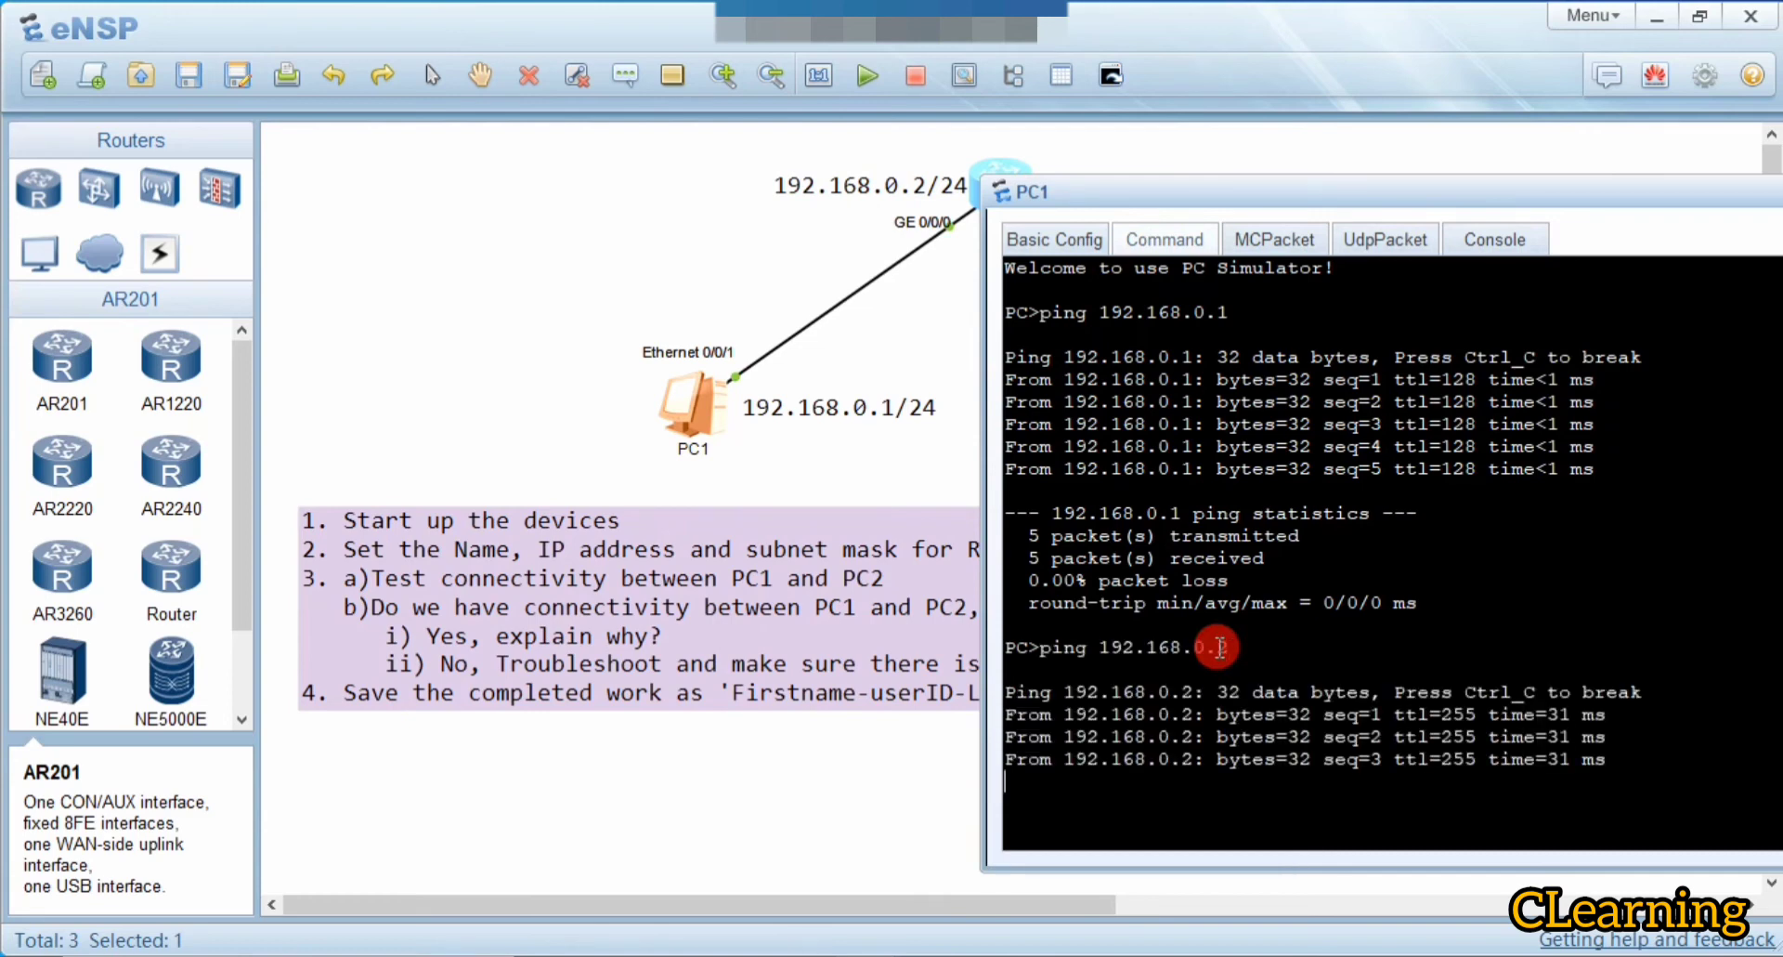
{"action": "mouse_move", "coordinate": [1346, 208]}
{"action": "left_mouse_down"}
{"action": "mouse_move", "coordinate": [1326, 227]}
{"action": "mouse_move", "coordinate": [1086, 176]}
{"action": "mouse_move", "coordinate": [1064, 104]}
{"action": "left_mouse_up"}
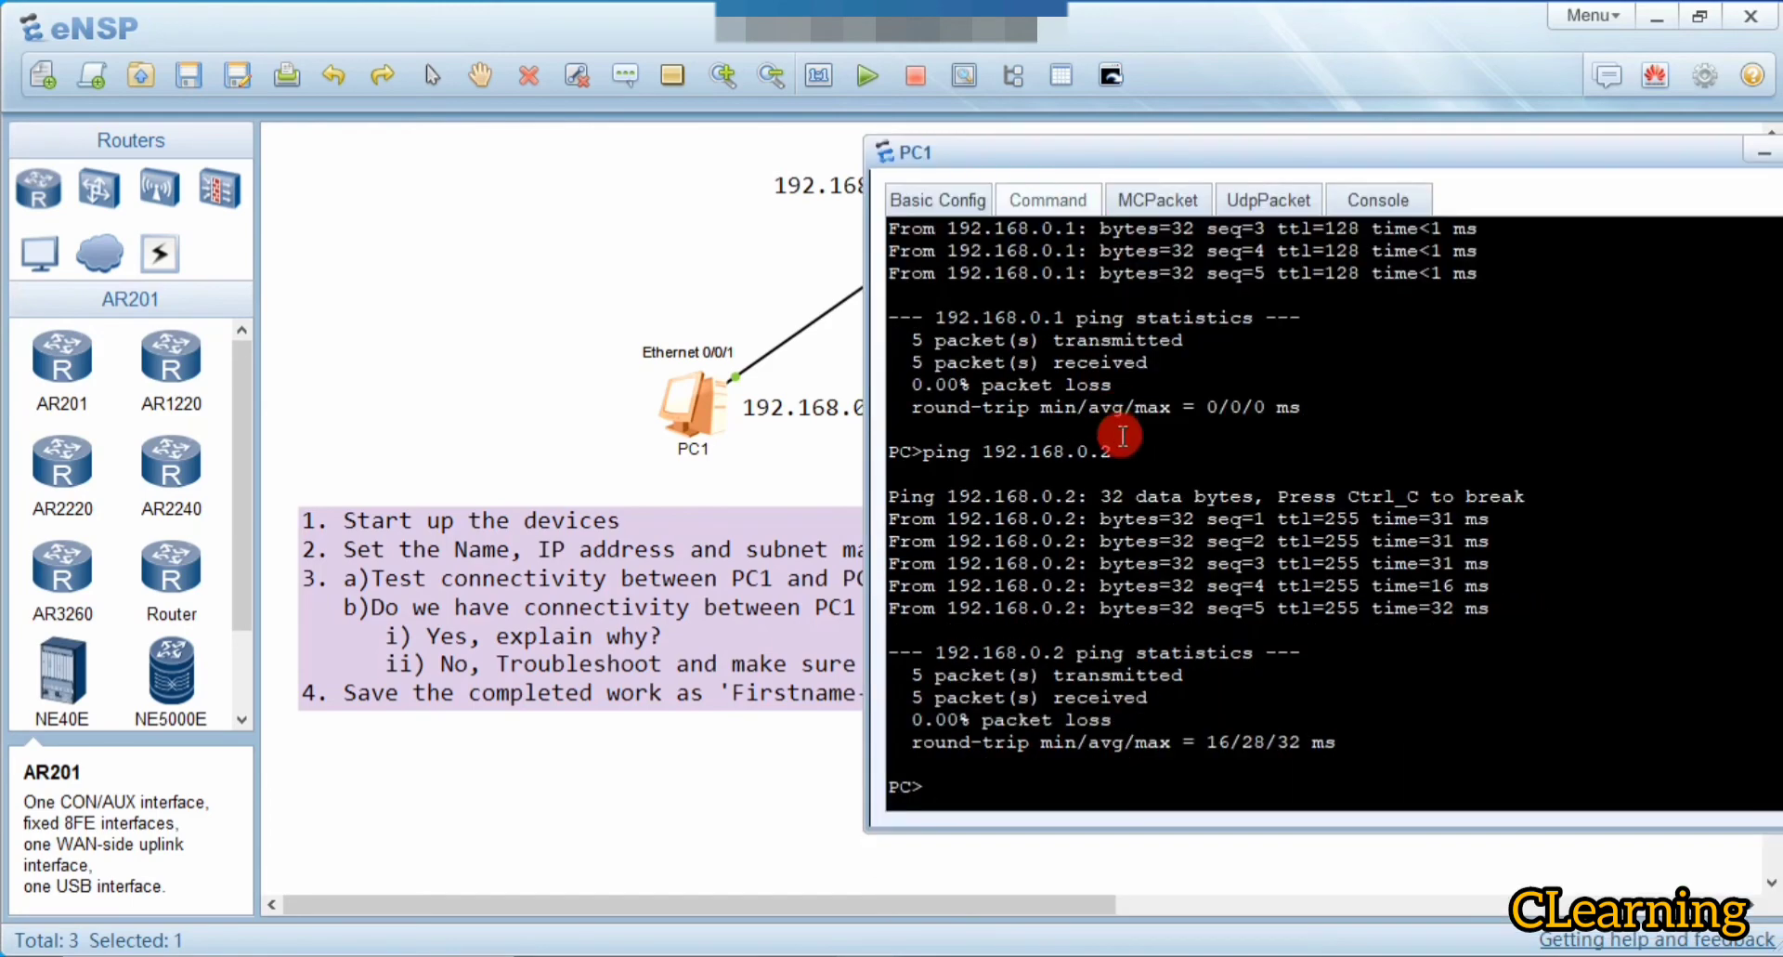
{"action": "left_click", "coordinate": [1161, 780]}
Ping R1's 192.168.1.2 and PC2's 192.168.1.1 from PC1, both with 0% packet loss
{"action": "type", "text": "pin"}
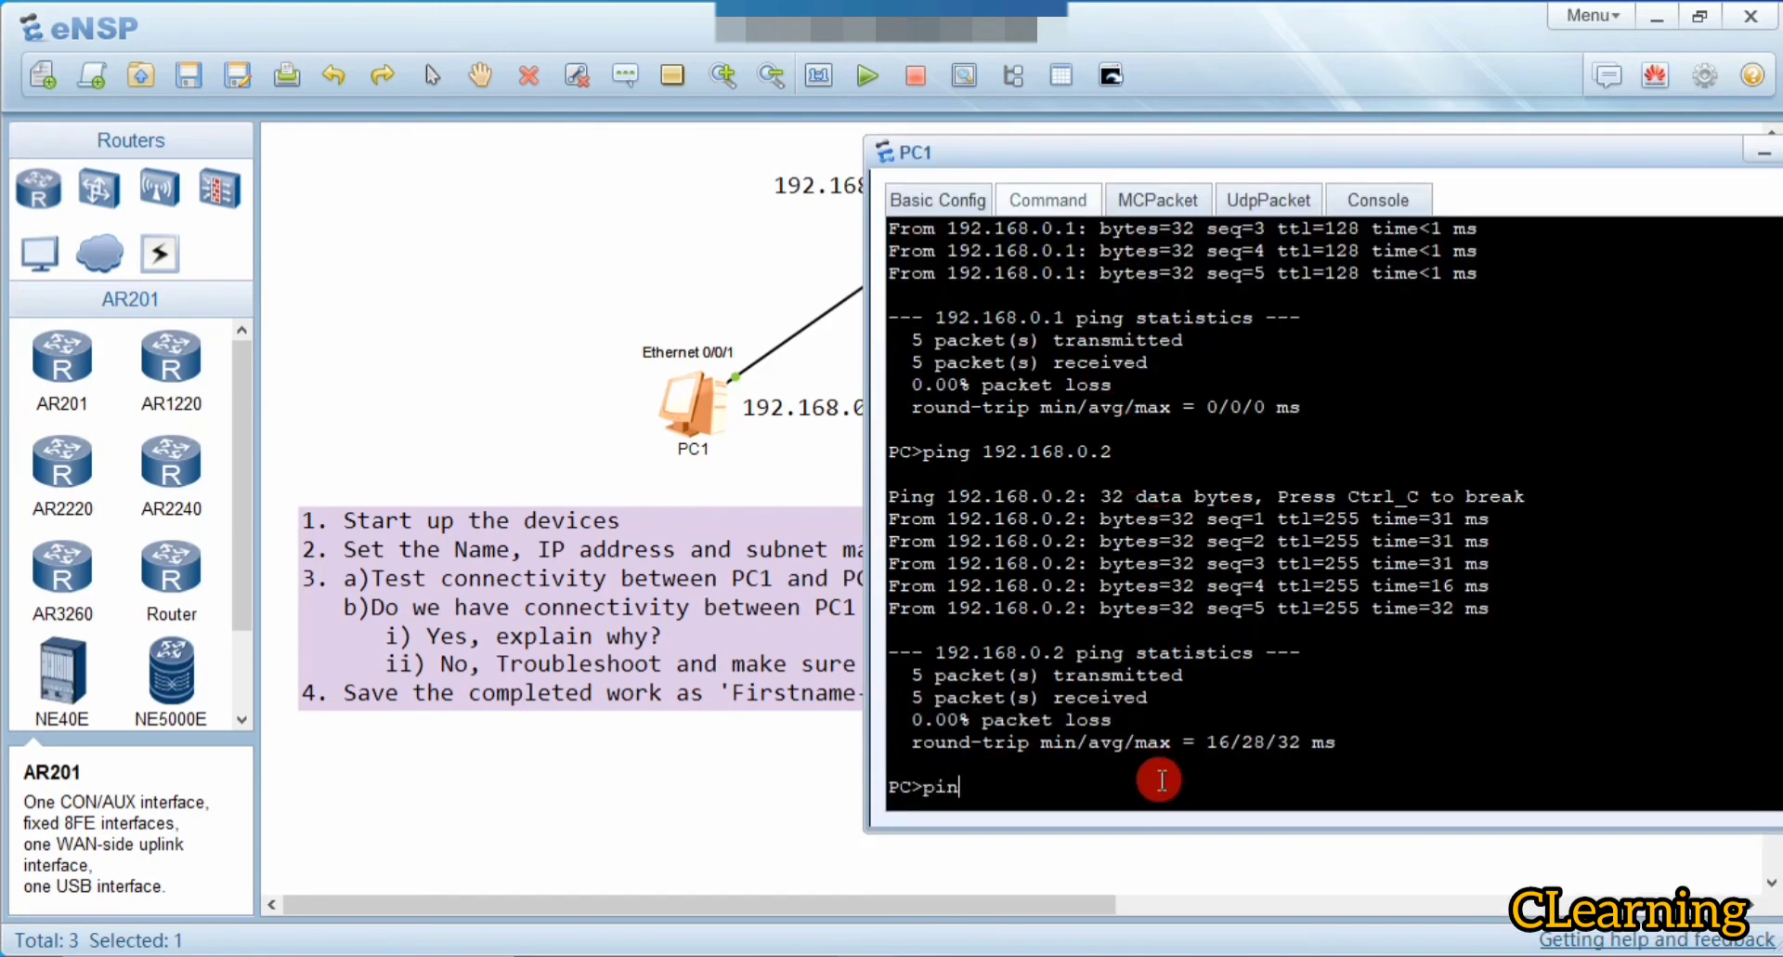
{"action": "type", "text": "g "}
{"action": "type", "text": "192.168."}
{"action": "type", "text": "1.2"}
{"action": "key", "text": "Return"}
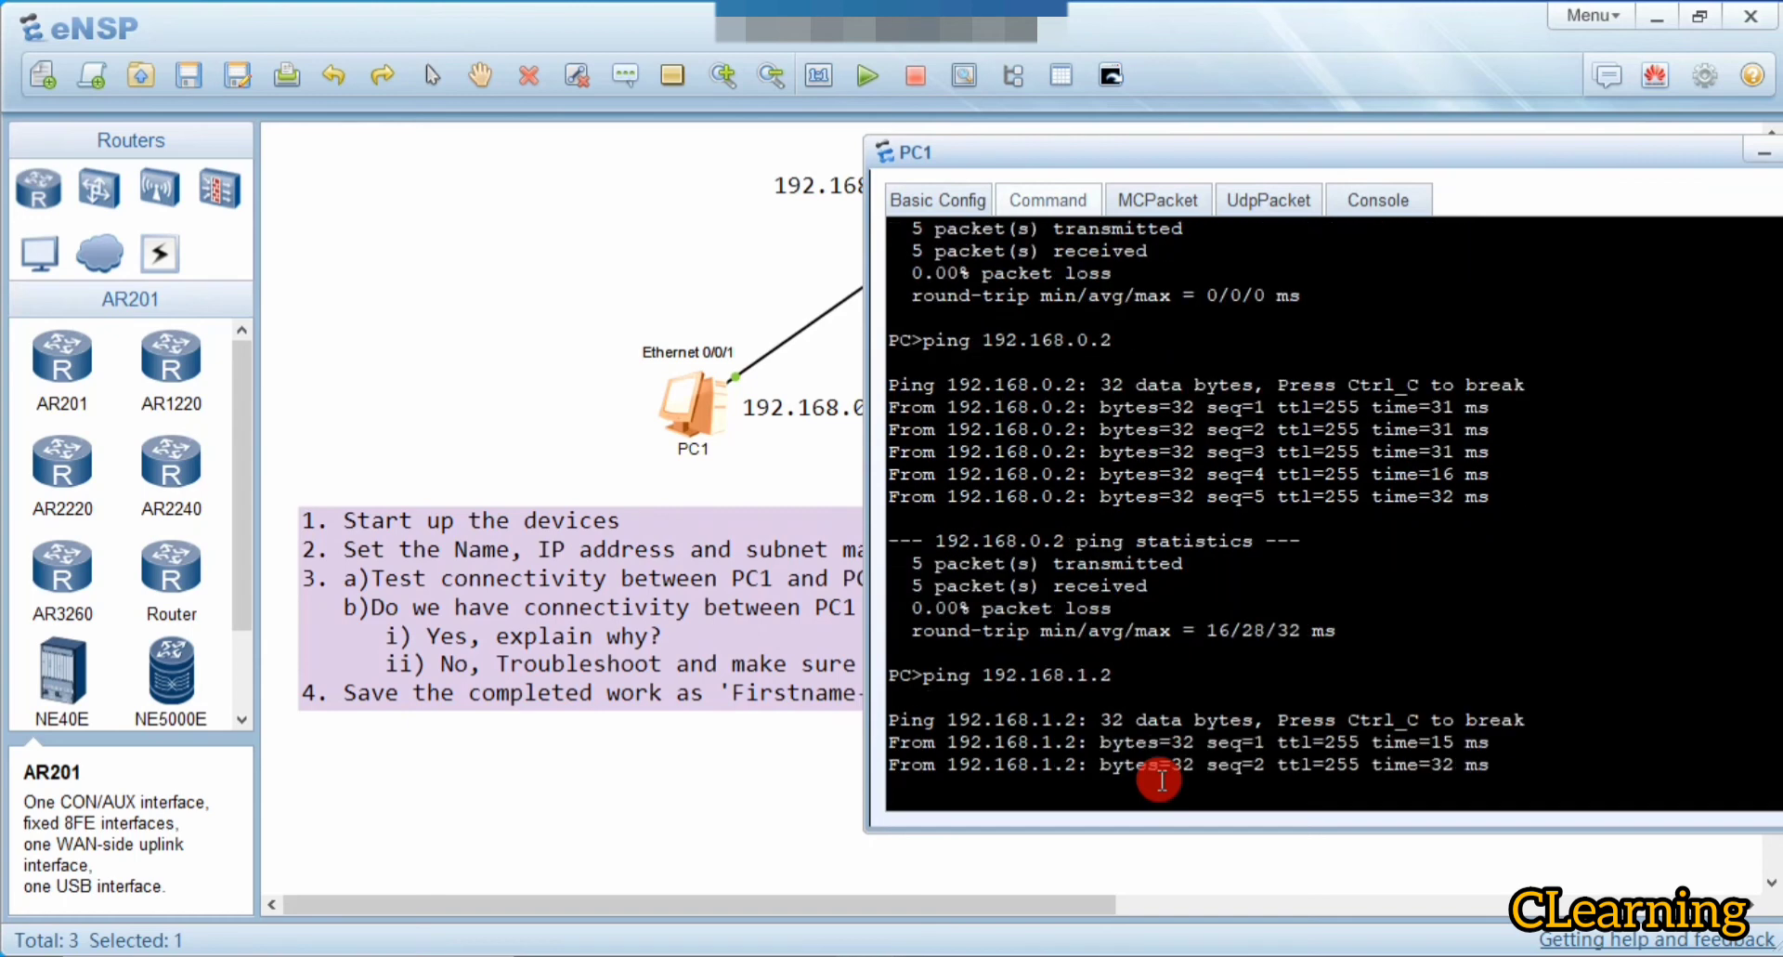
{"action": "left_click_drag", "start_coordinate": [1418, 158], "coordinate": [1251, 494]}
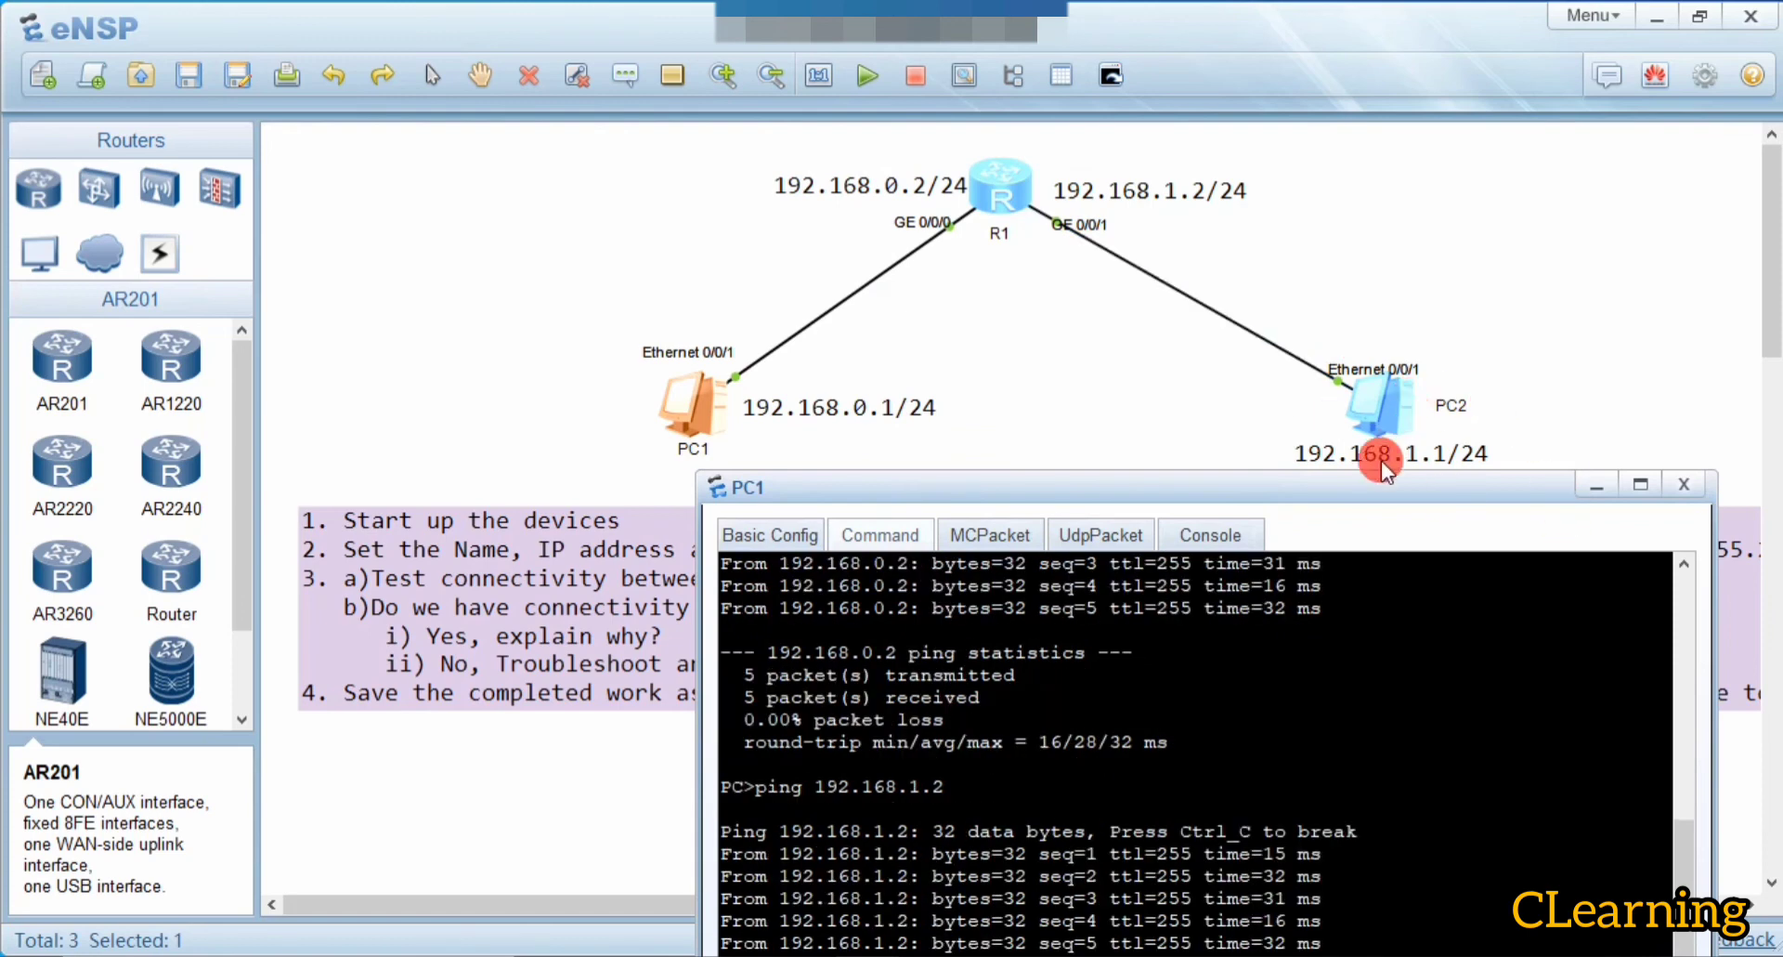
{"action": "left_click_drag", "start_coordinate": [1367, 478], "coordinate": [1190, 253]}
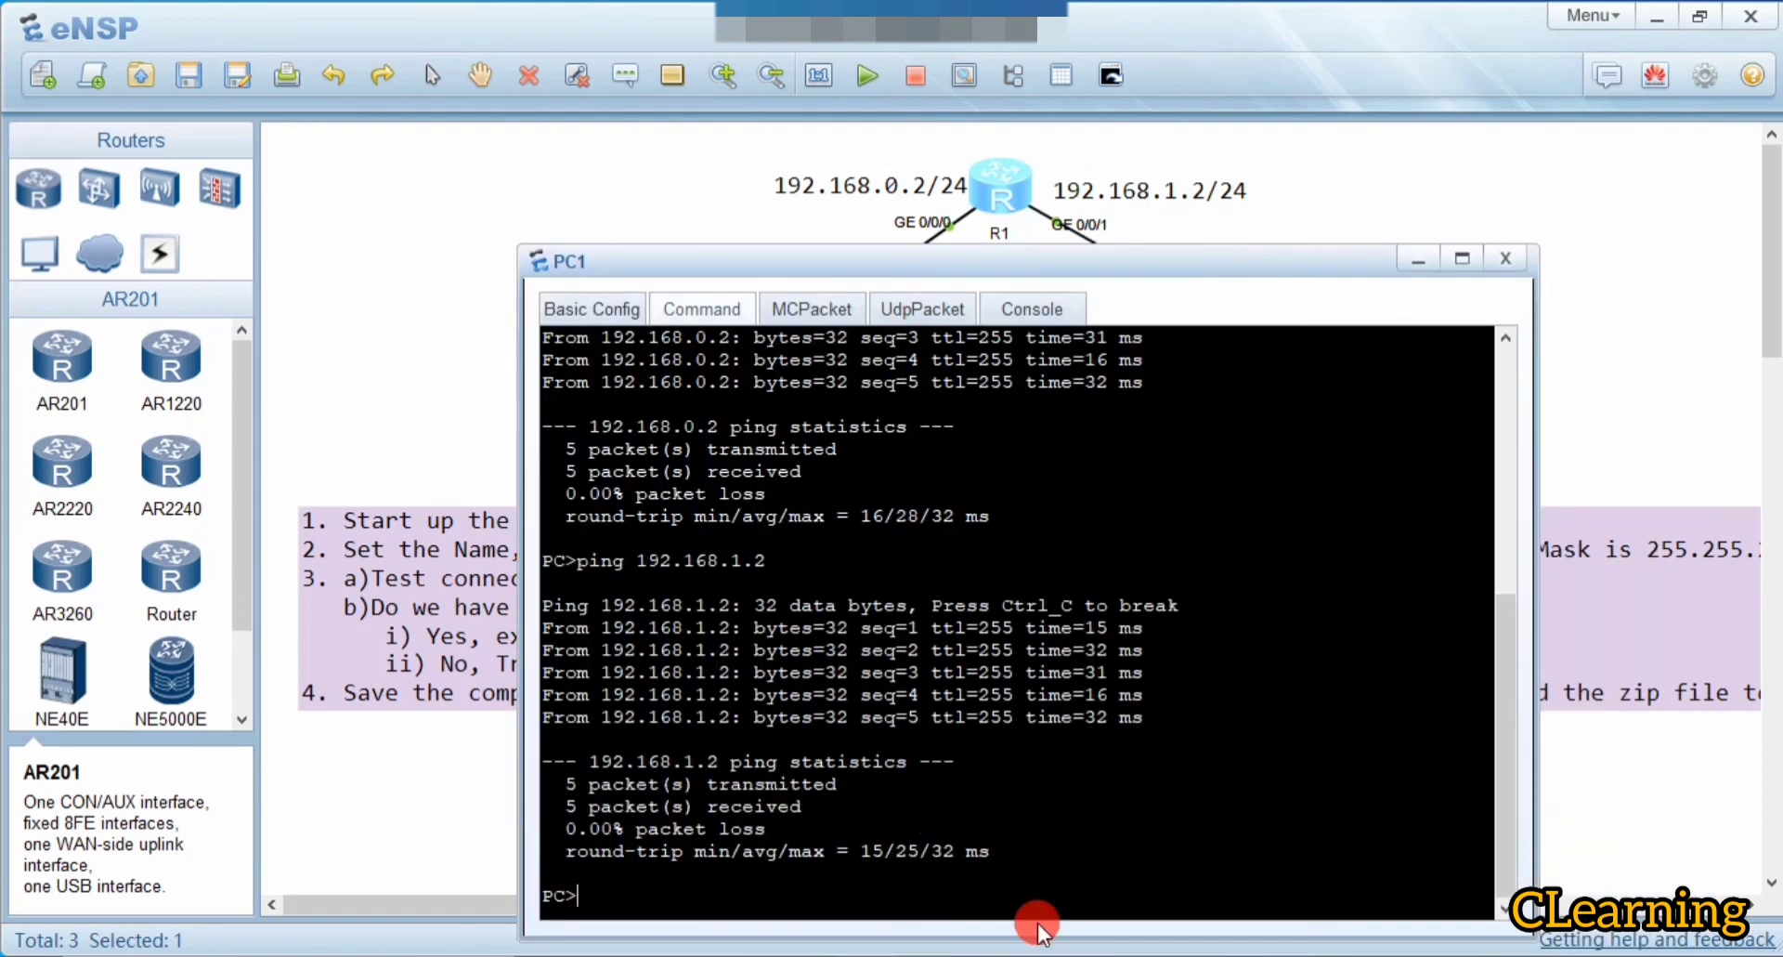
{"action": "key", "text": "Up"}
{"action": "key", "text": "BackSpace"}
{"action": "type", "text": "192.168.1."}
{"action": "key", "text": "Return"}
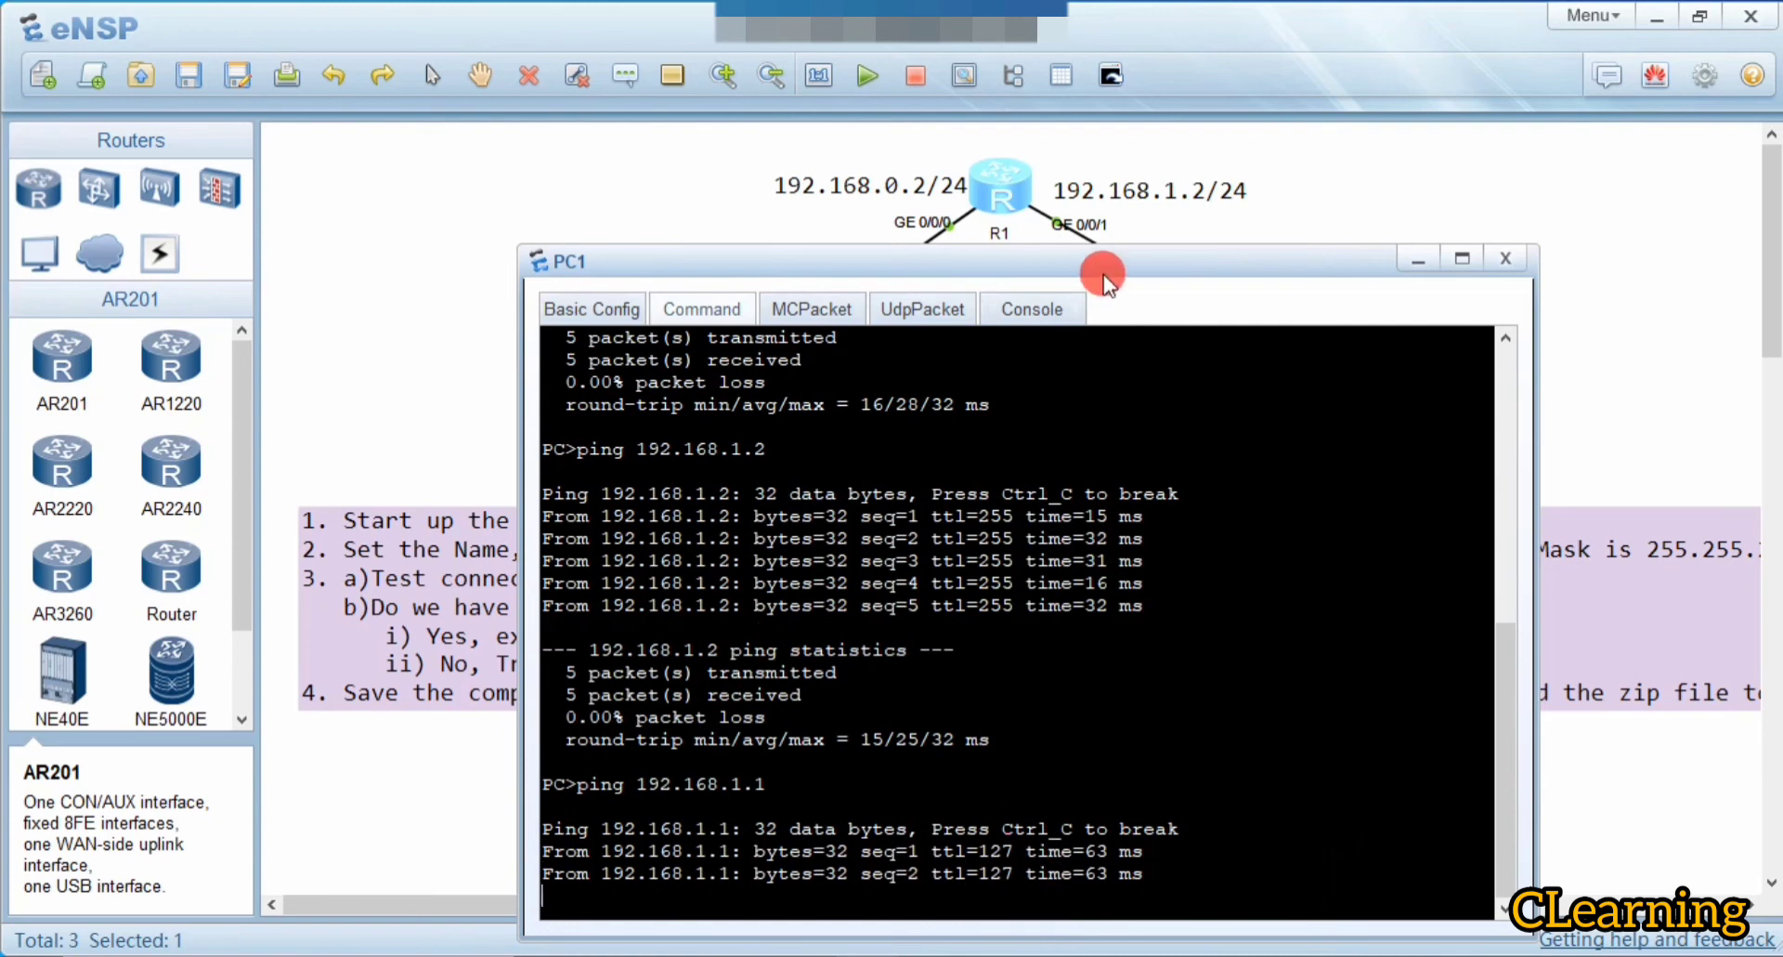
{"action": "left_click_drag", "start_coordinate": [1103, 275], "coordinate": [1123, 564]}
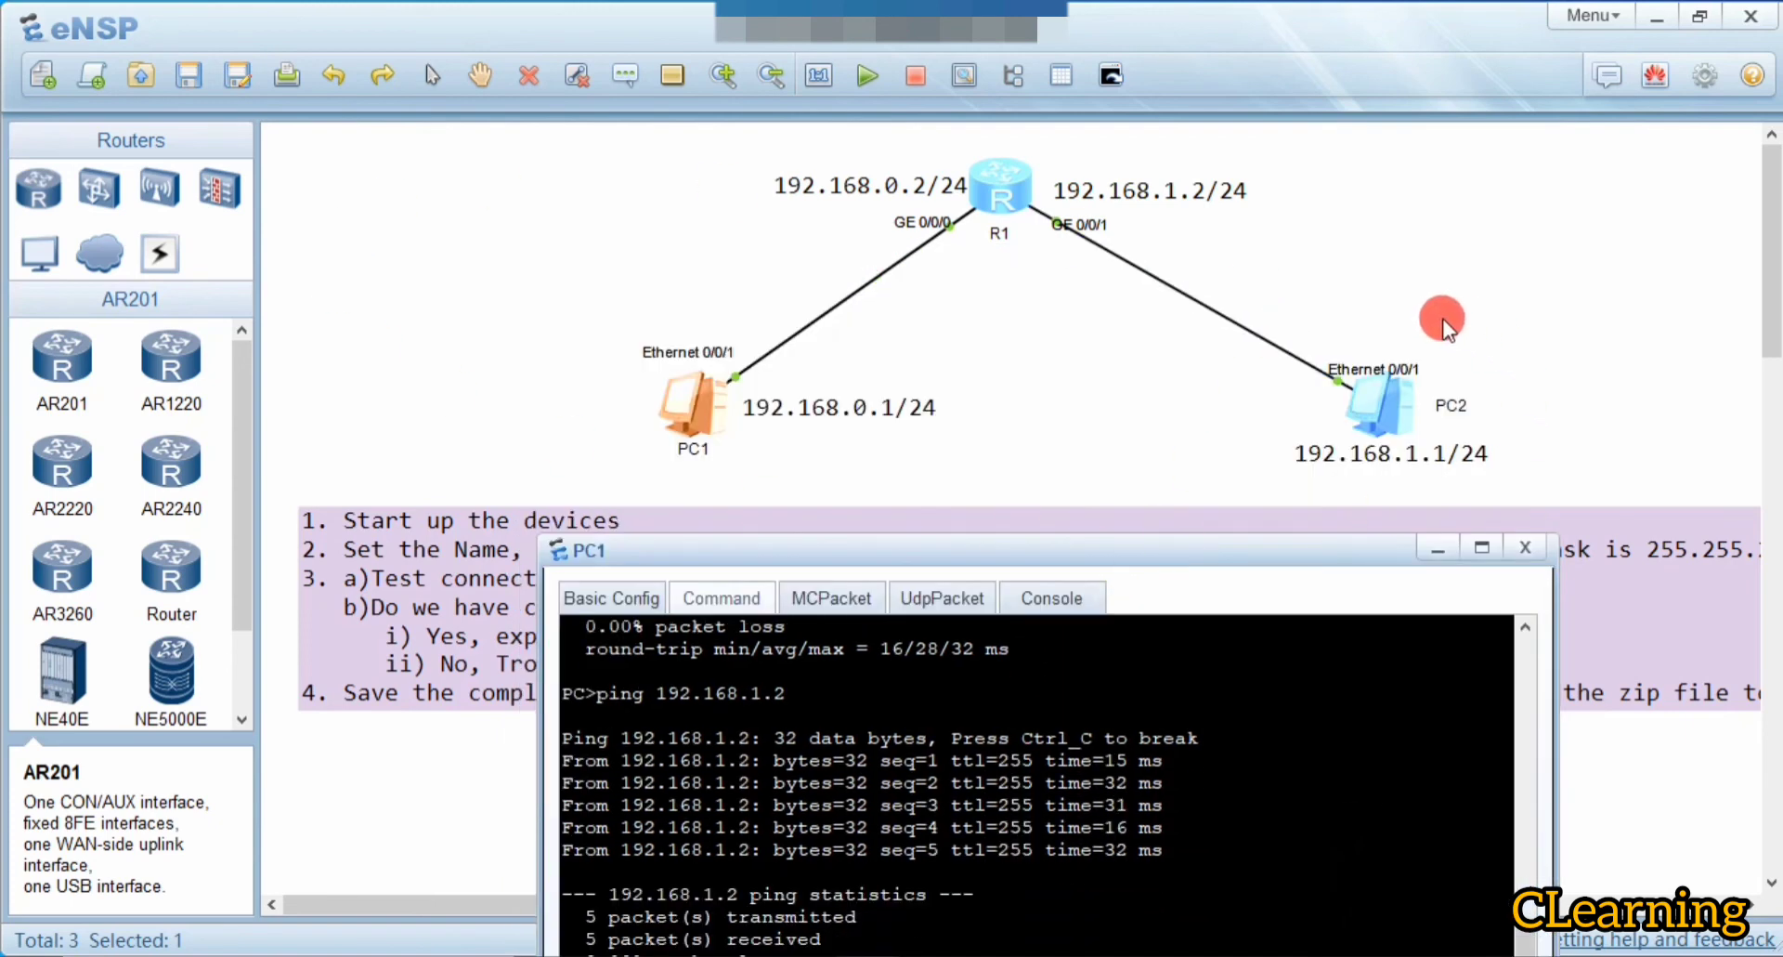
{"action": "mouse_move", "coordinate": [1247, 555]}
{"action": "left_mouse_down"}
{"action": "mouse_move", "coordinate": [1012, 316]}
{"action": "mouse_move", "coordinate": [1055, 275]}
{"action": "left_mouse_up"}
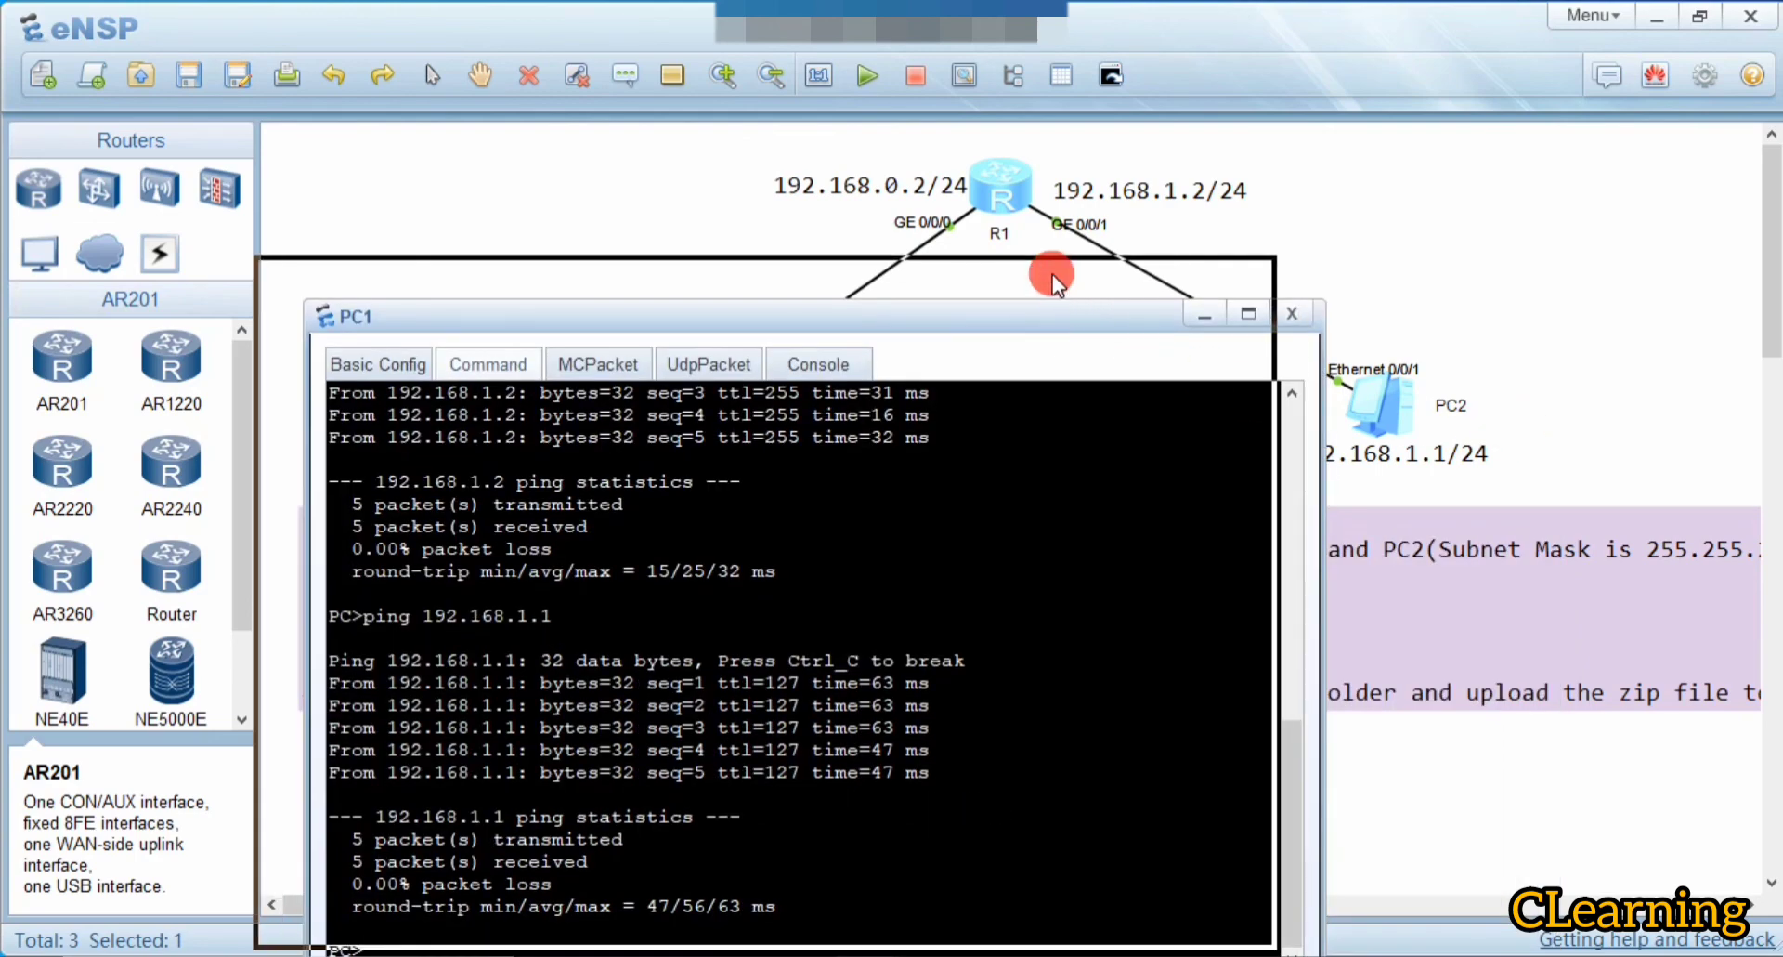
Ping PC1 at 192.168.0.1 from PC2's command console, then close PC2's window
{"action": "left_click", "coordinate": [1239, 276]}
{"action": "double_click", "coordinate": [1367, 401]}
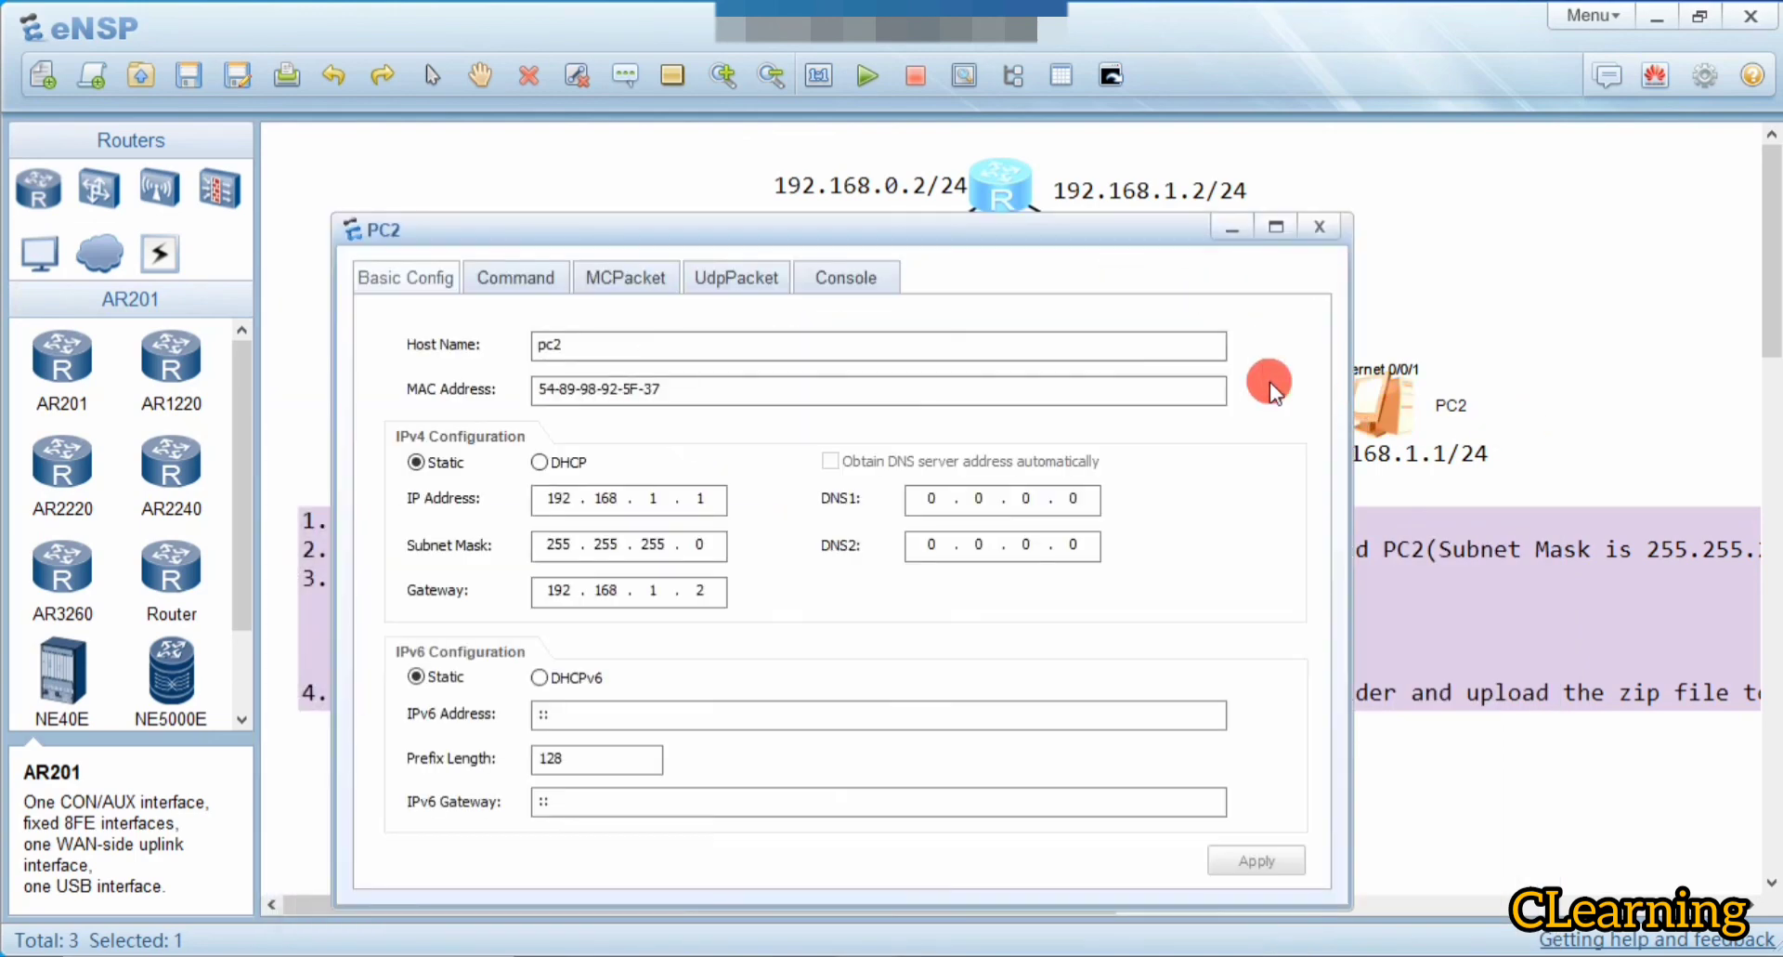
{"action": "left_click", "coordinate": [545, 278]}
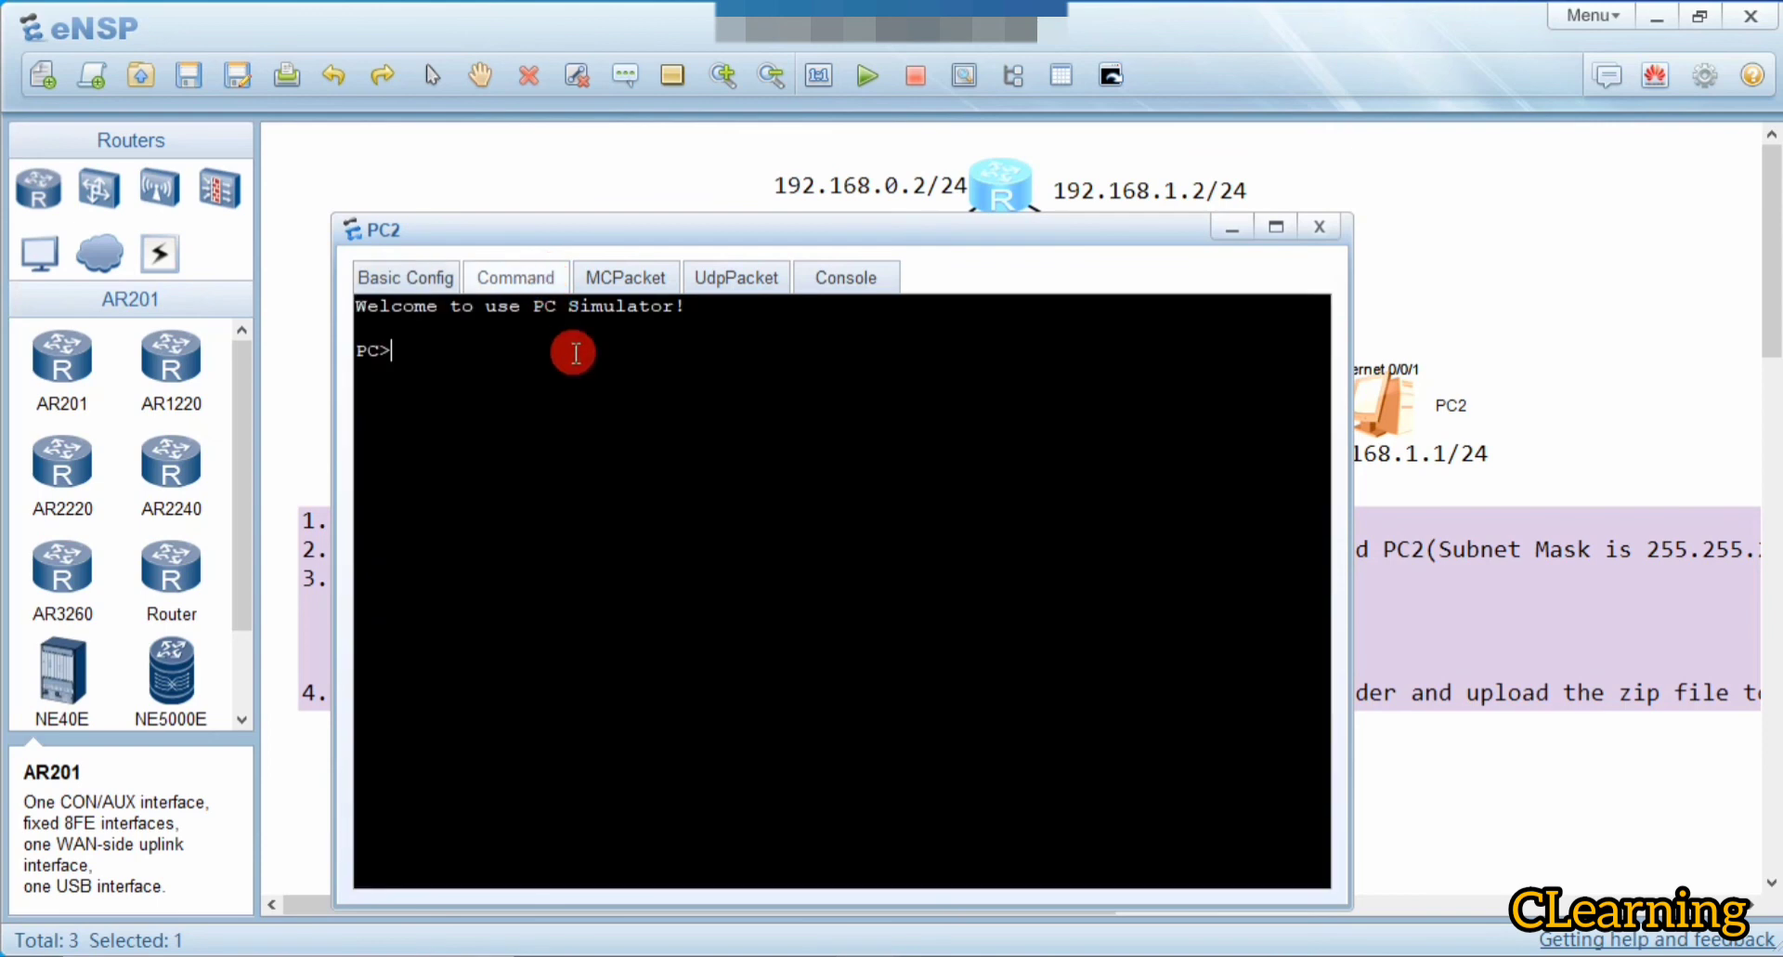
{"action": "type", "text": "ping "}
{"action": "type", "text": "192."}
{"action": "type", "text": "168.0."}
{"action": "type", "text": "1"}
{"action": "key", "text": "Return"}
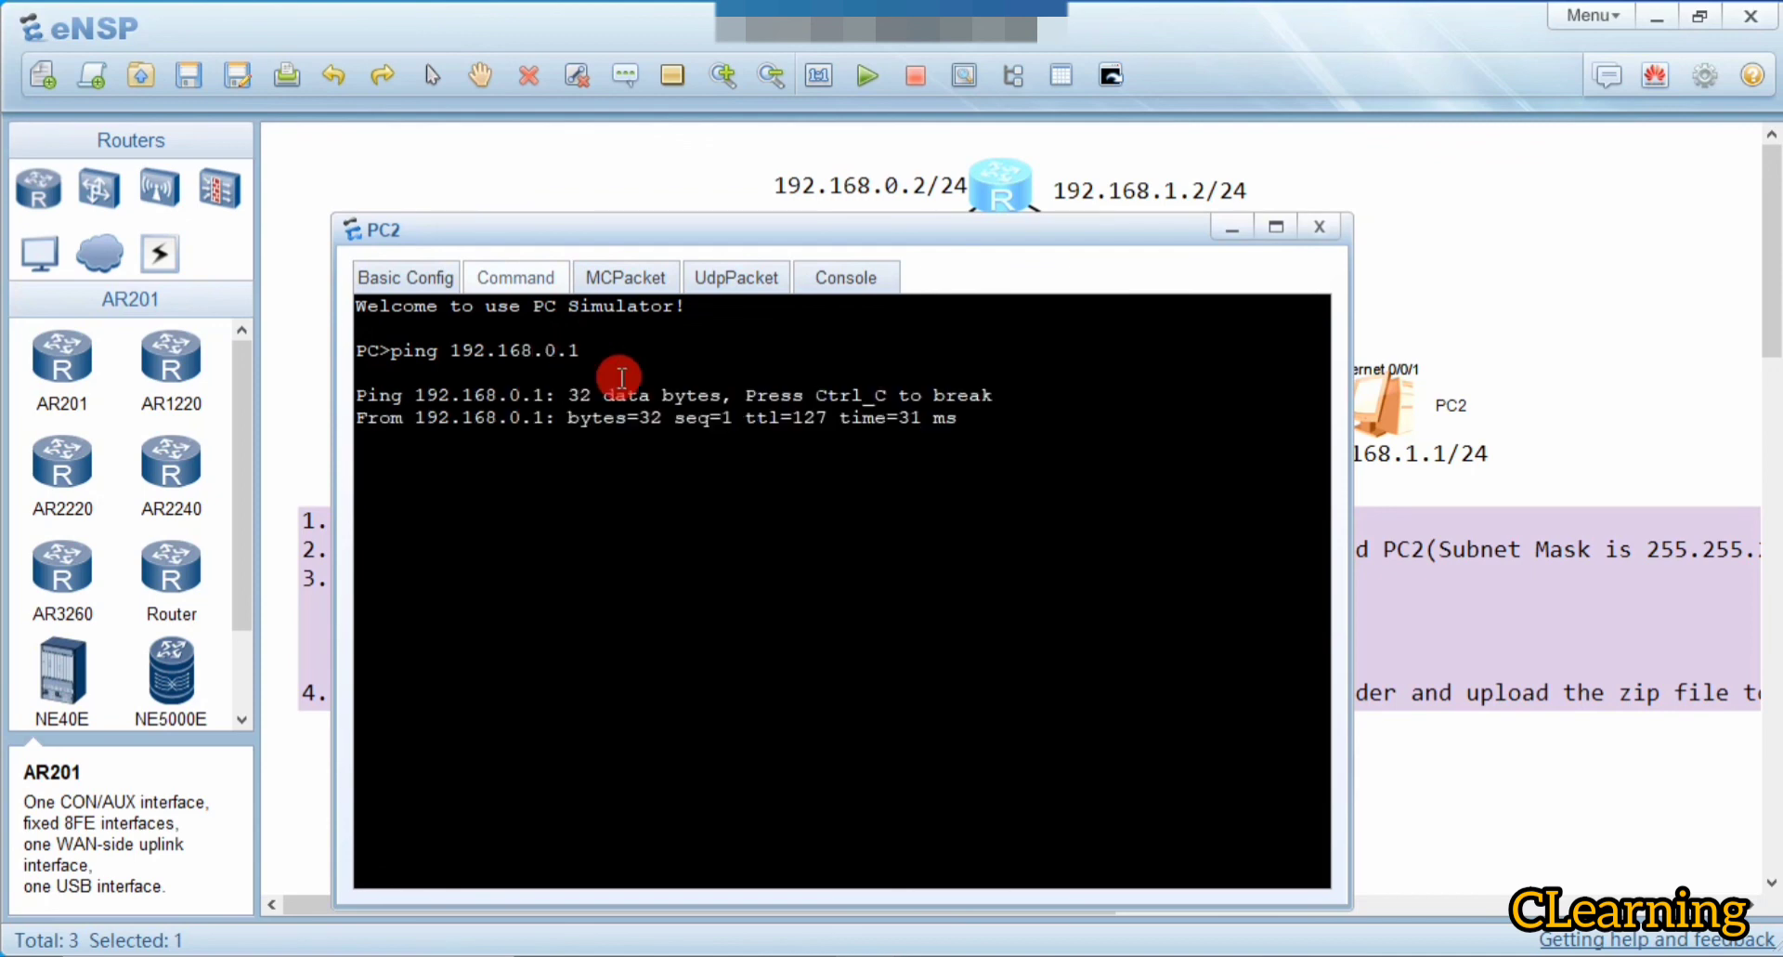
{"action": "left_click_drag", "start_coordinate": [669, 223], "coordinate": [722, 507]}
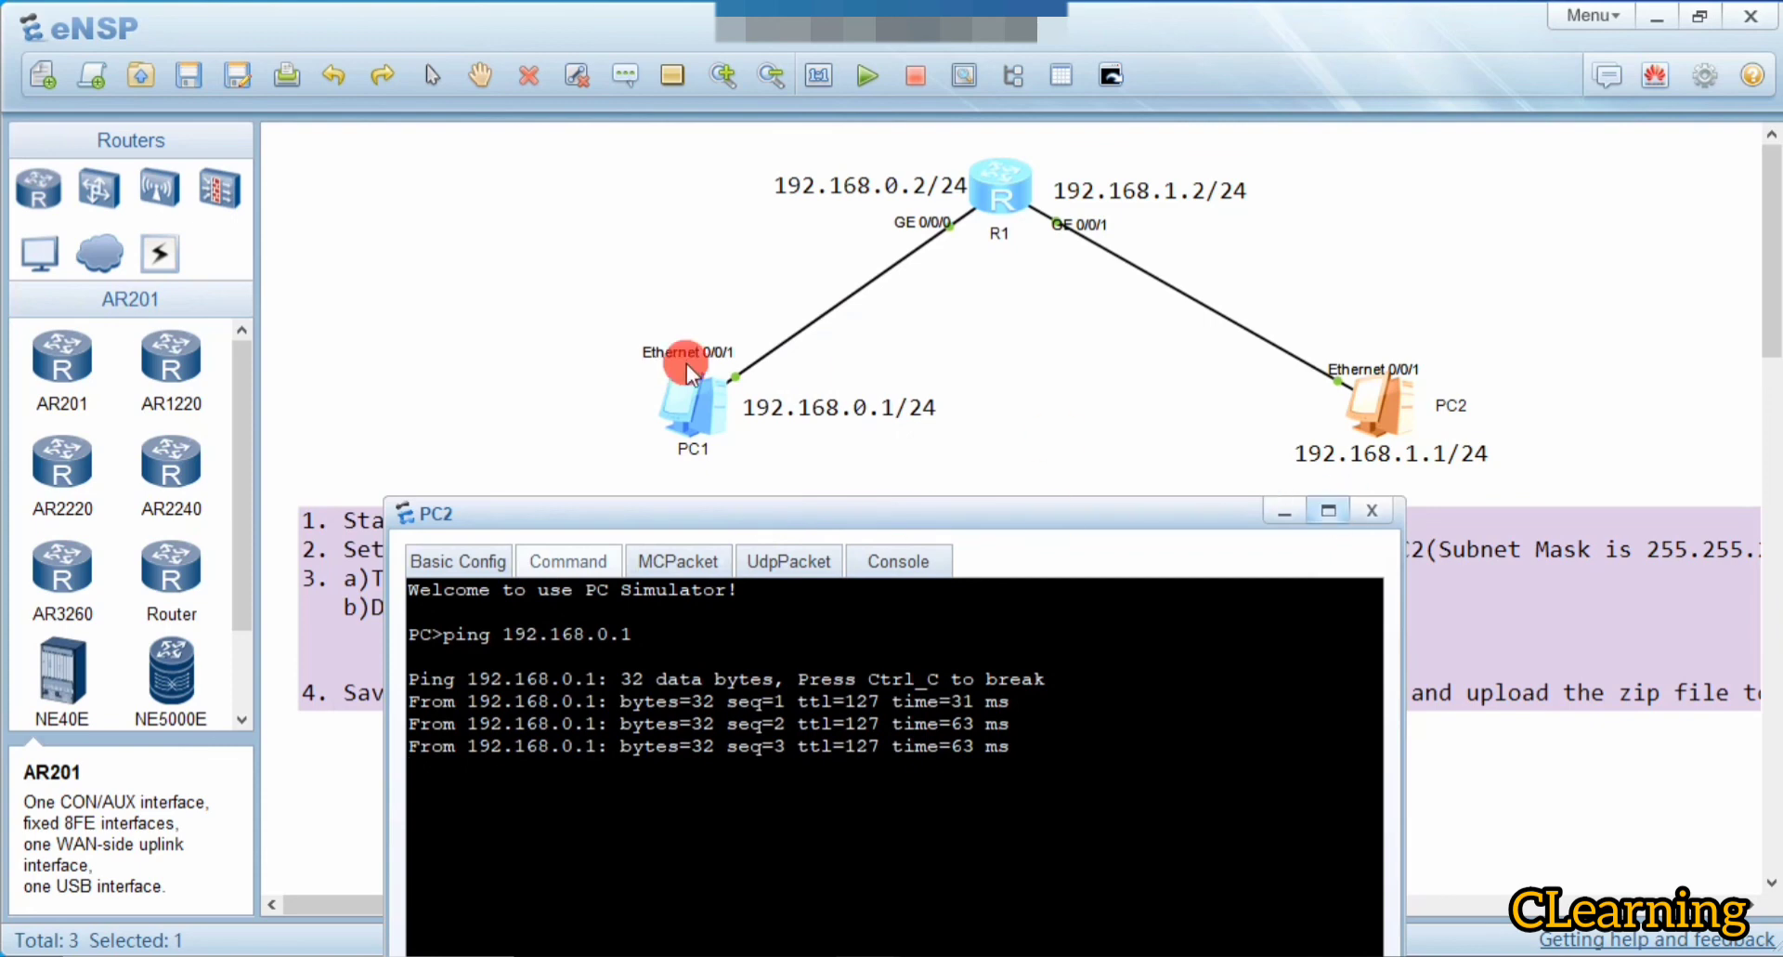
{"action": "left_click_drag", "start_coordinate": [861, 516], "coordinate": [734, 316]}
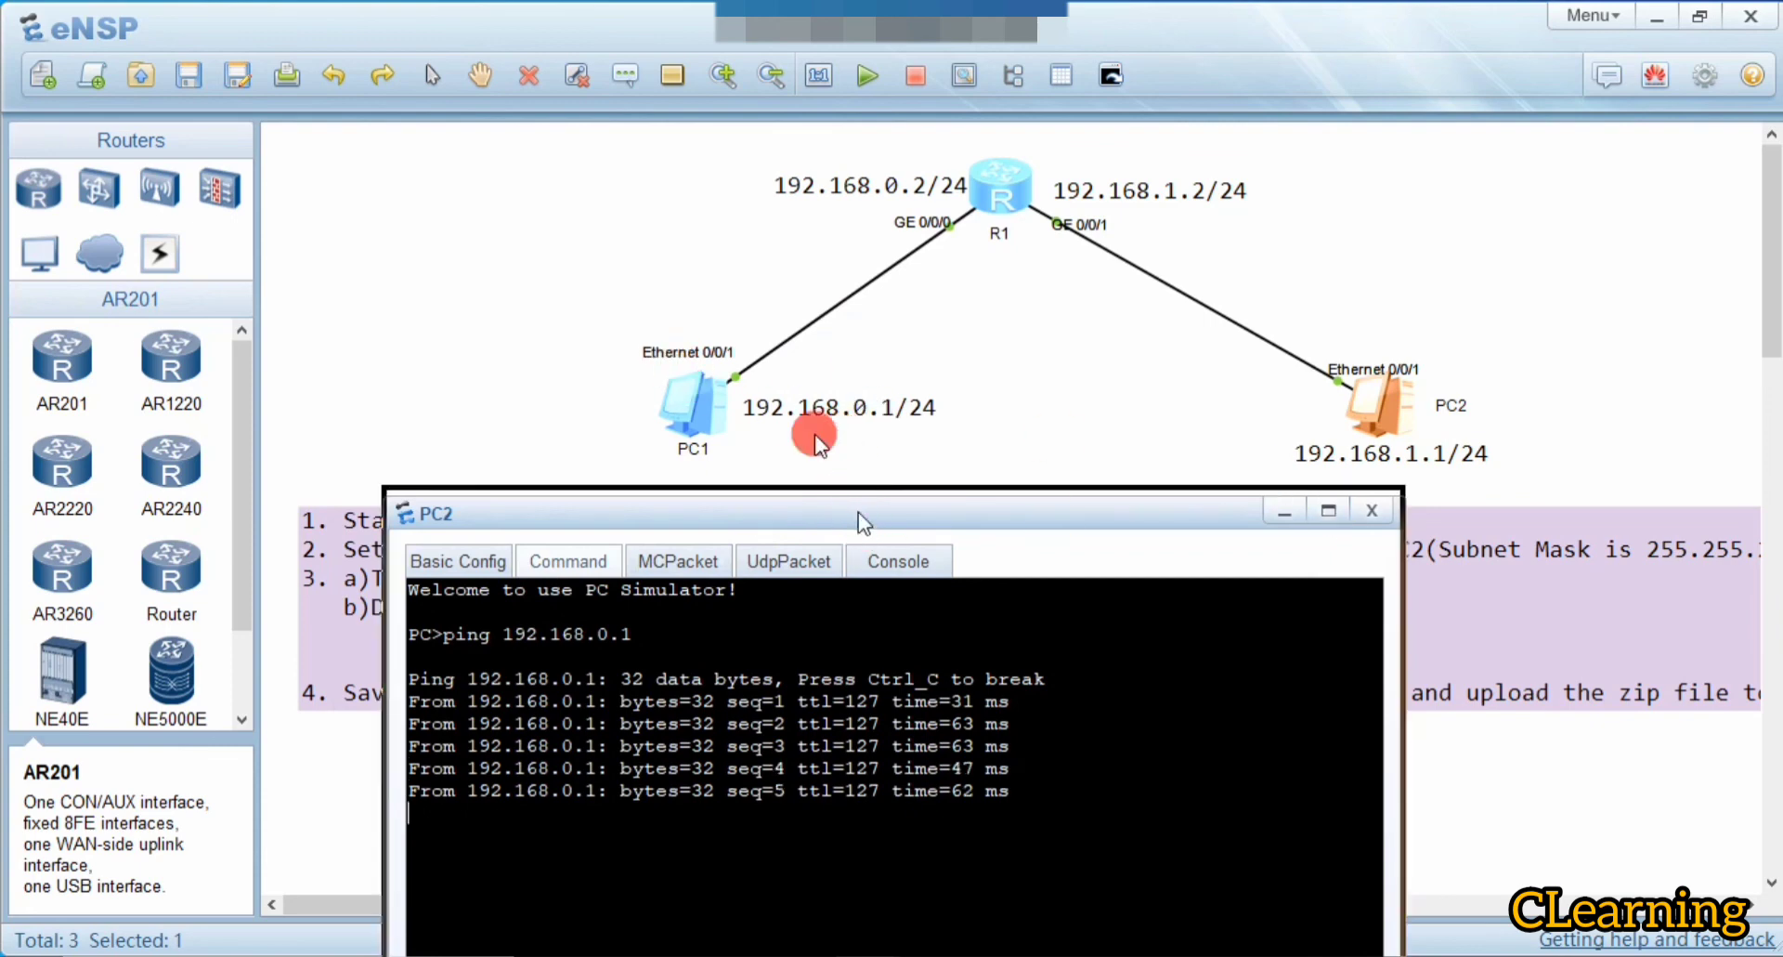
{"action": "left_click", "coordinate": [1246, 312]}
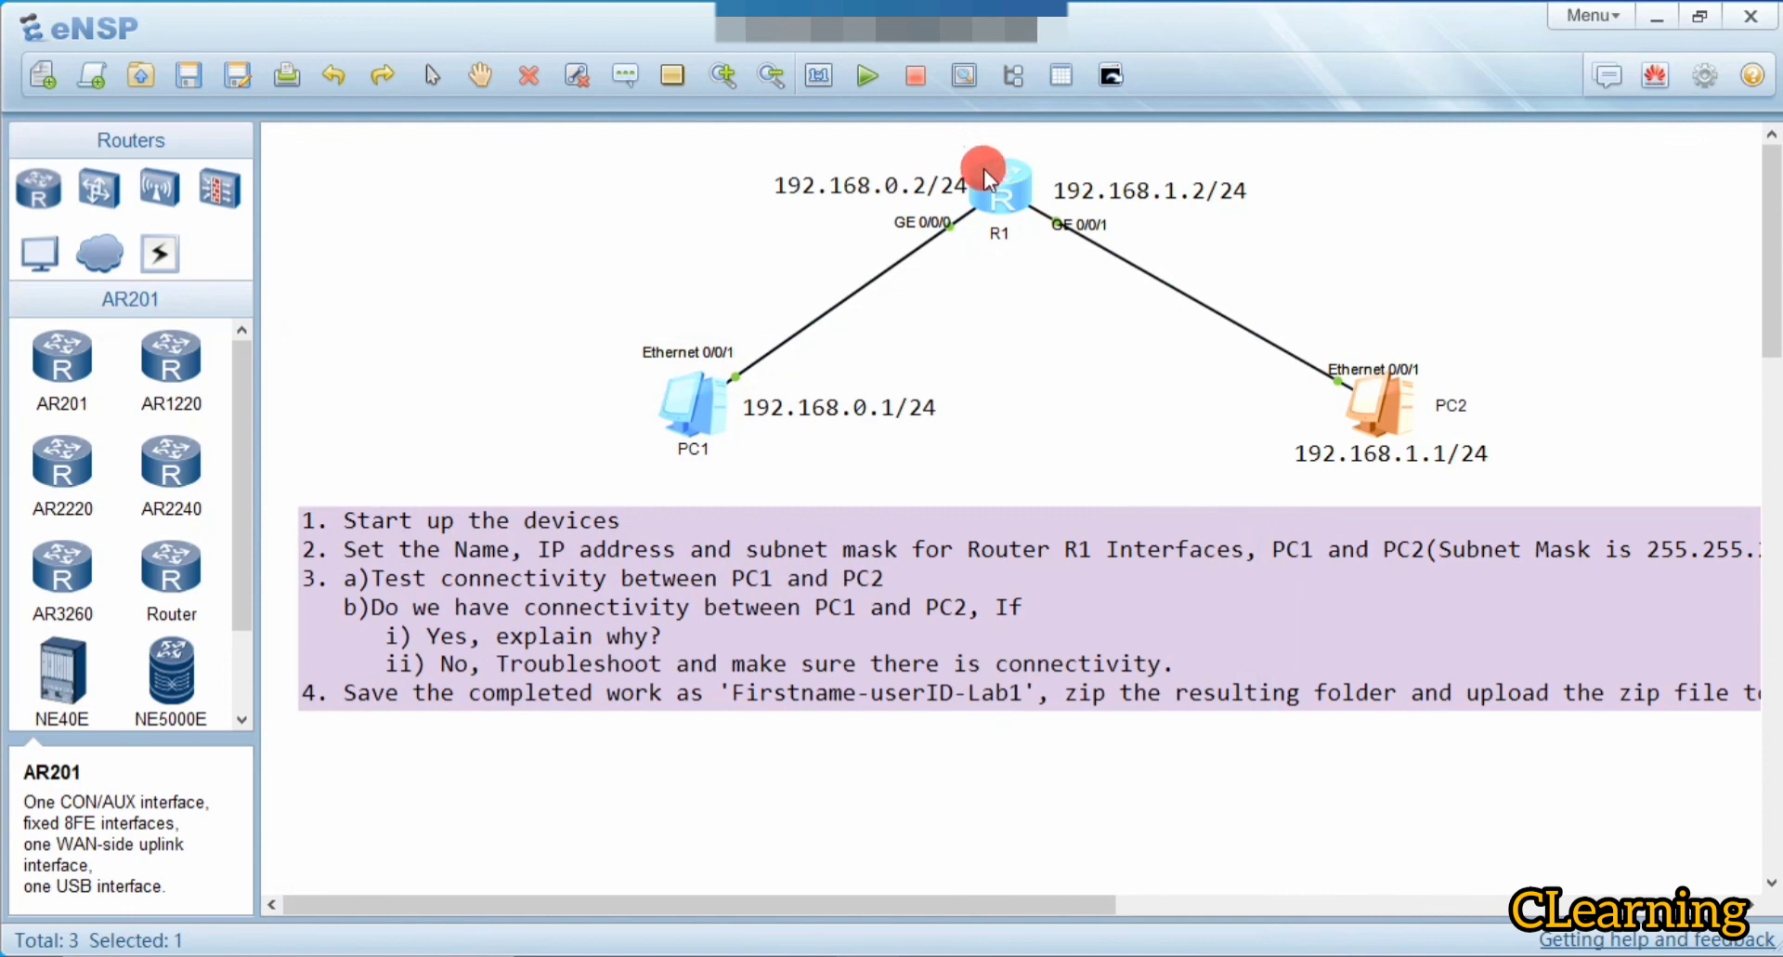
{"action": "left_click", "coordinate": [1005, 186]}
Choose Export Config for R1 and begin naming the file in the Lab 1 folder
{"action": "right_click", "coordinate": [1005, 186]}
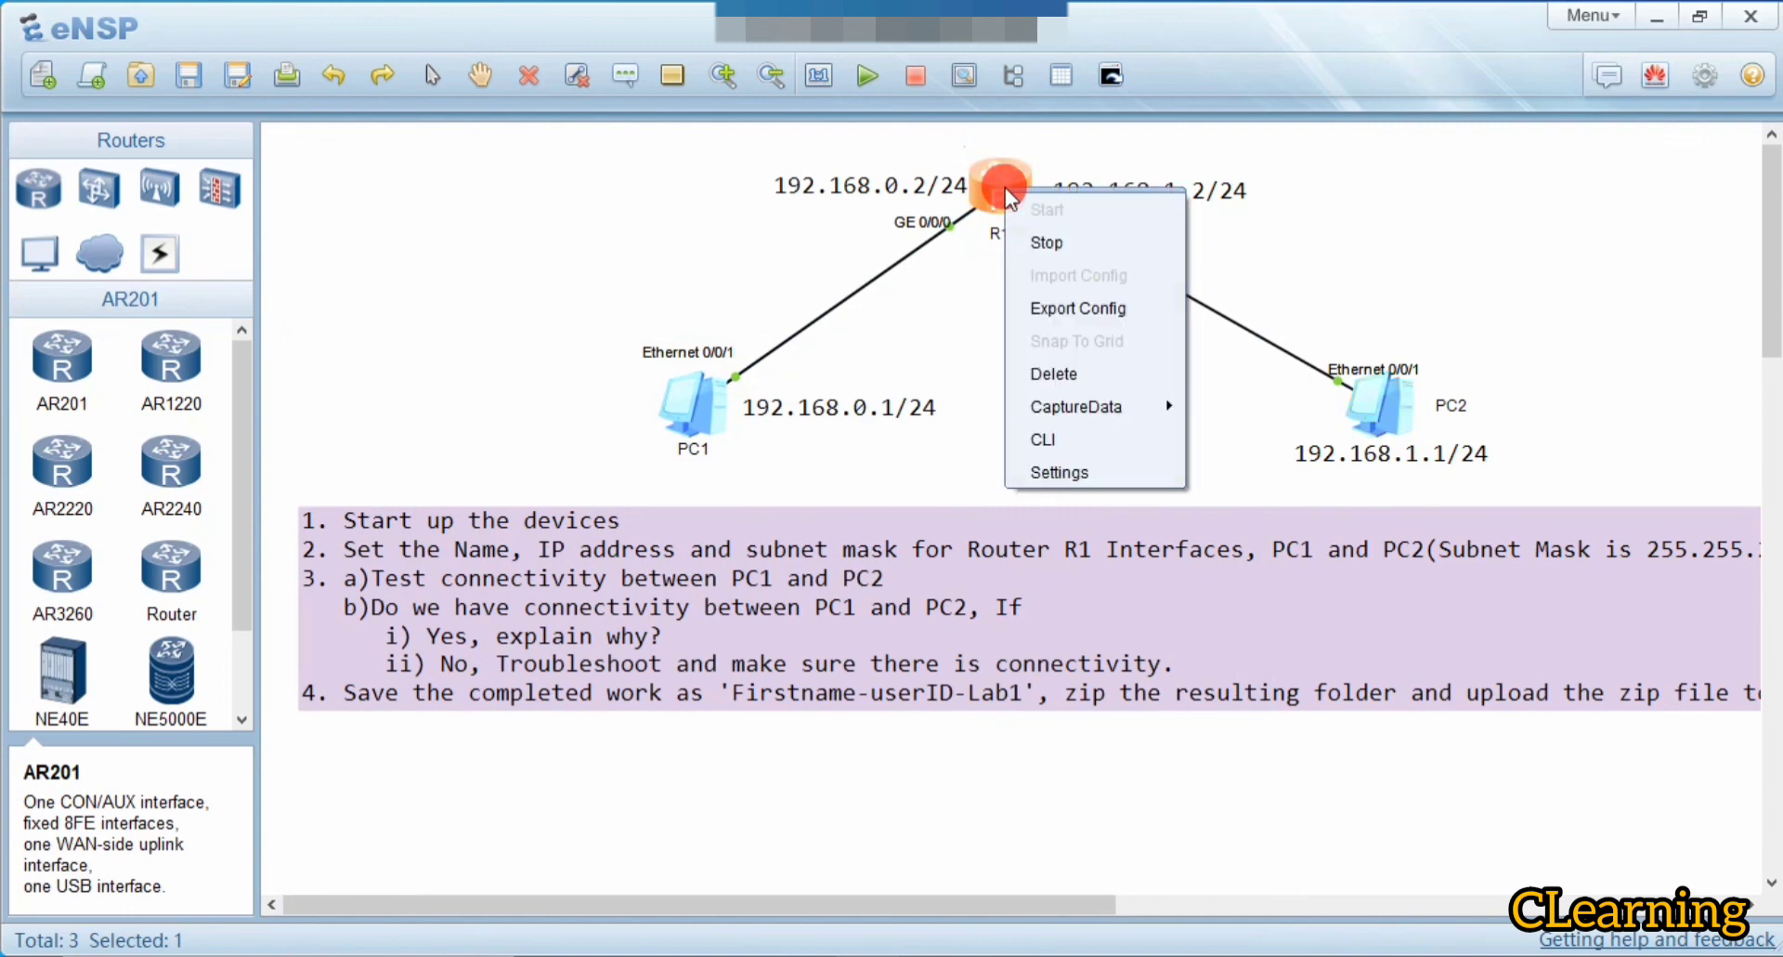
{"action": "left_click", "coordinate": [1072, 309]}
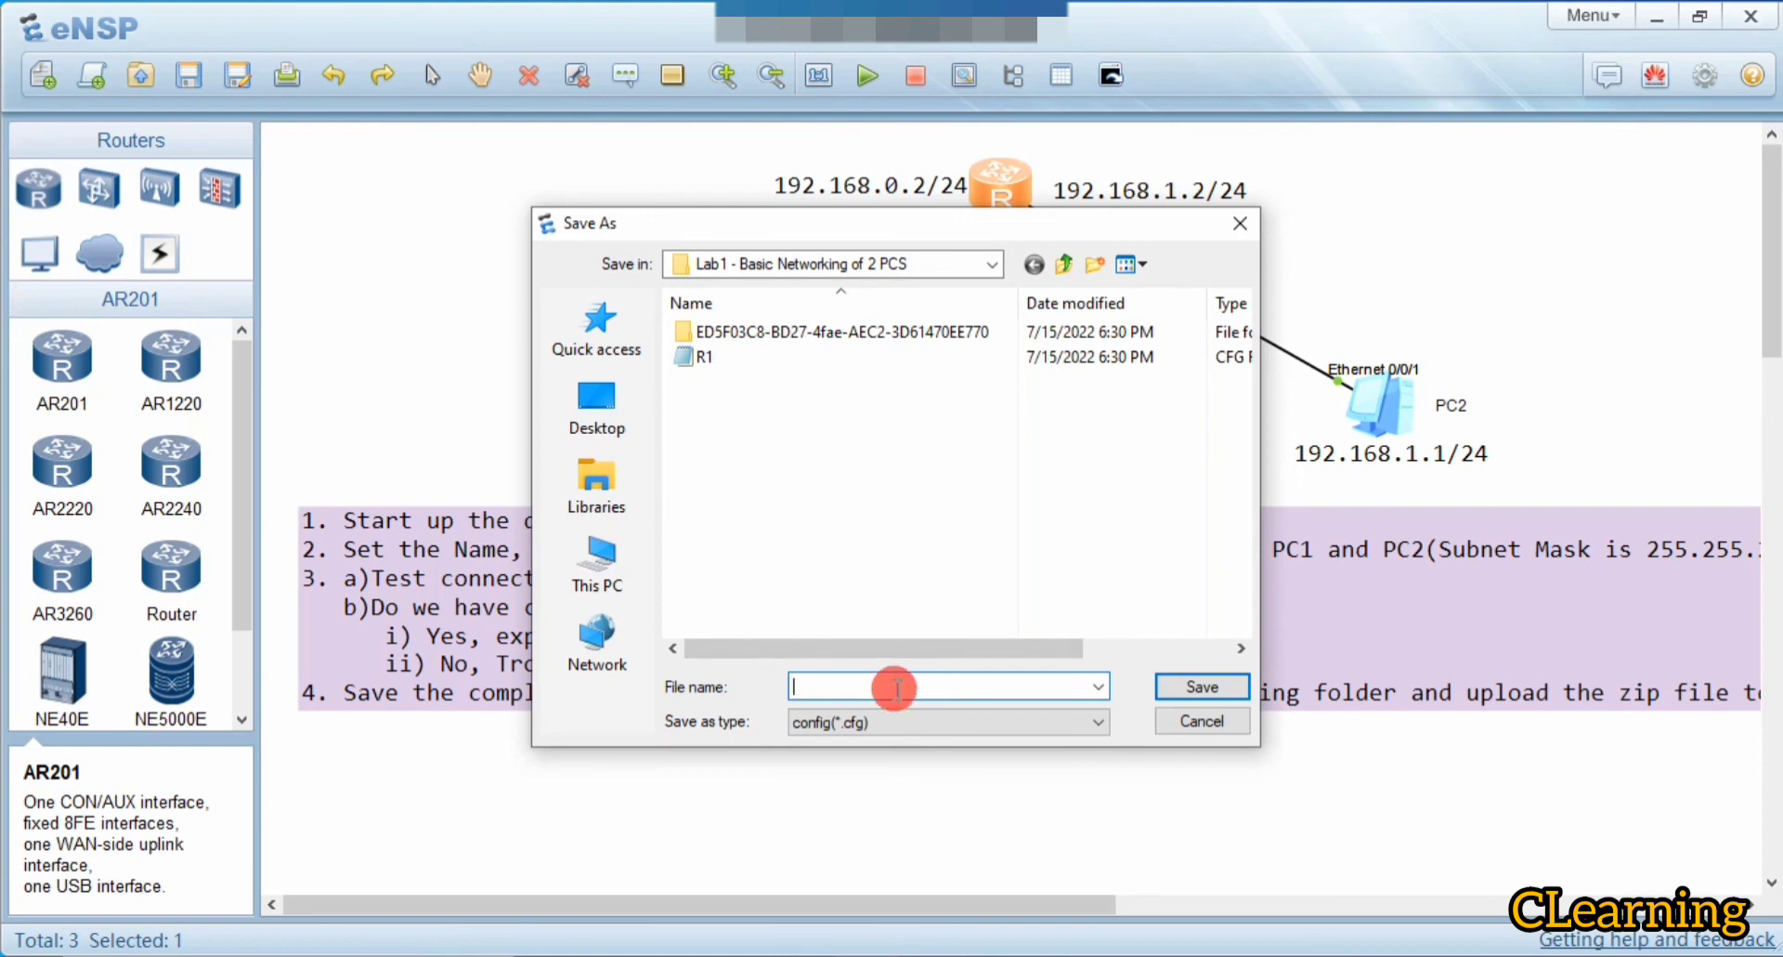
{"action": "type", "text": "R1"}
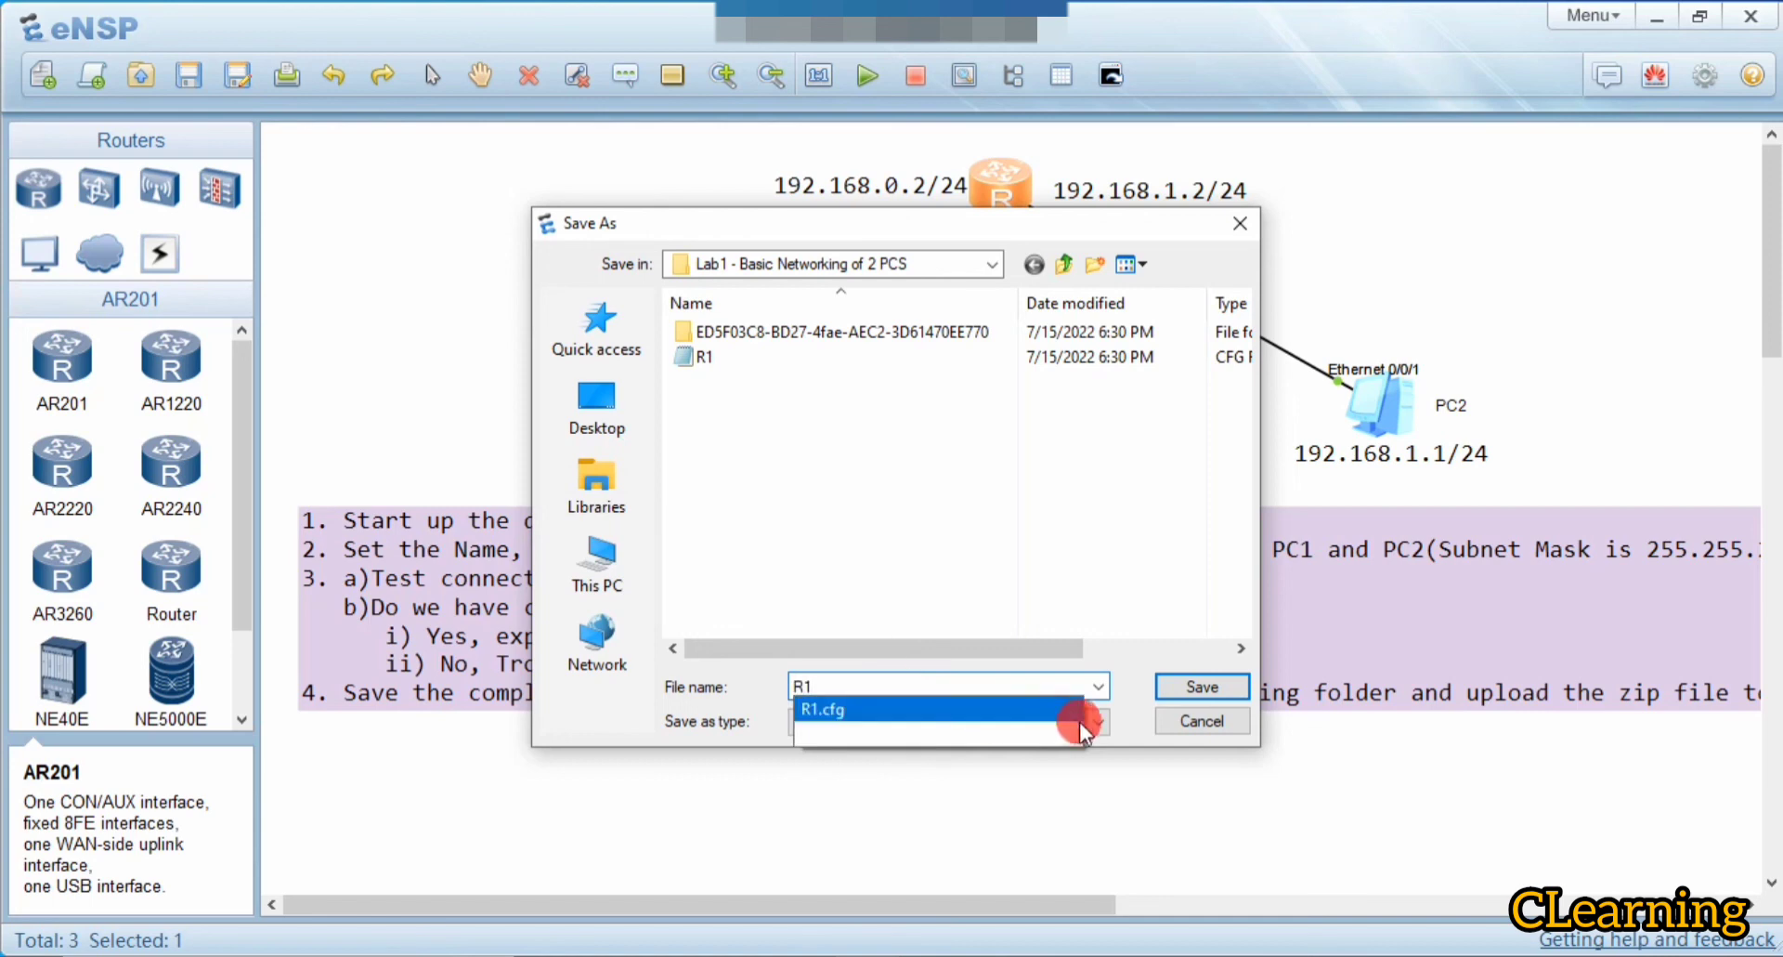
{"action": "key", "text": "BackSpace"}
{"action": "key", "text": "BackSpace"}
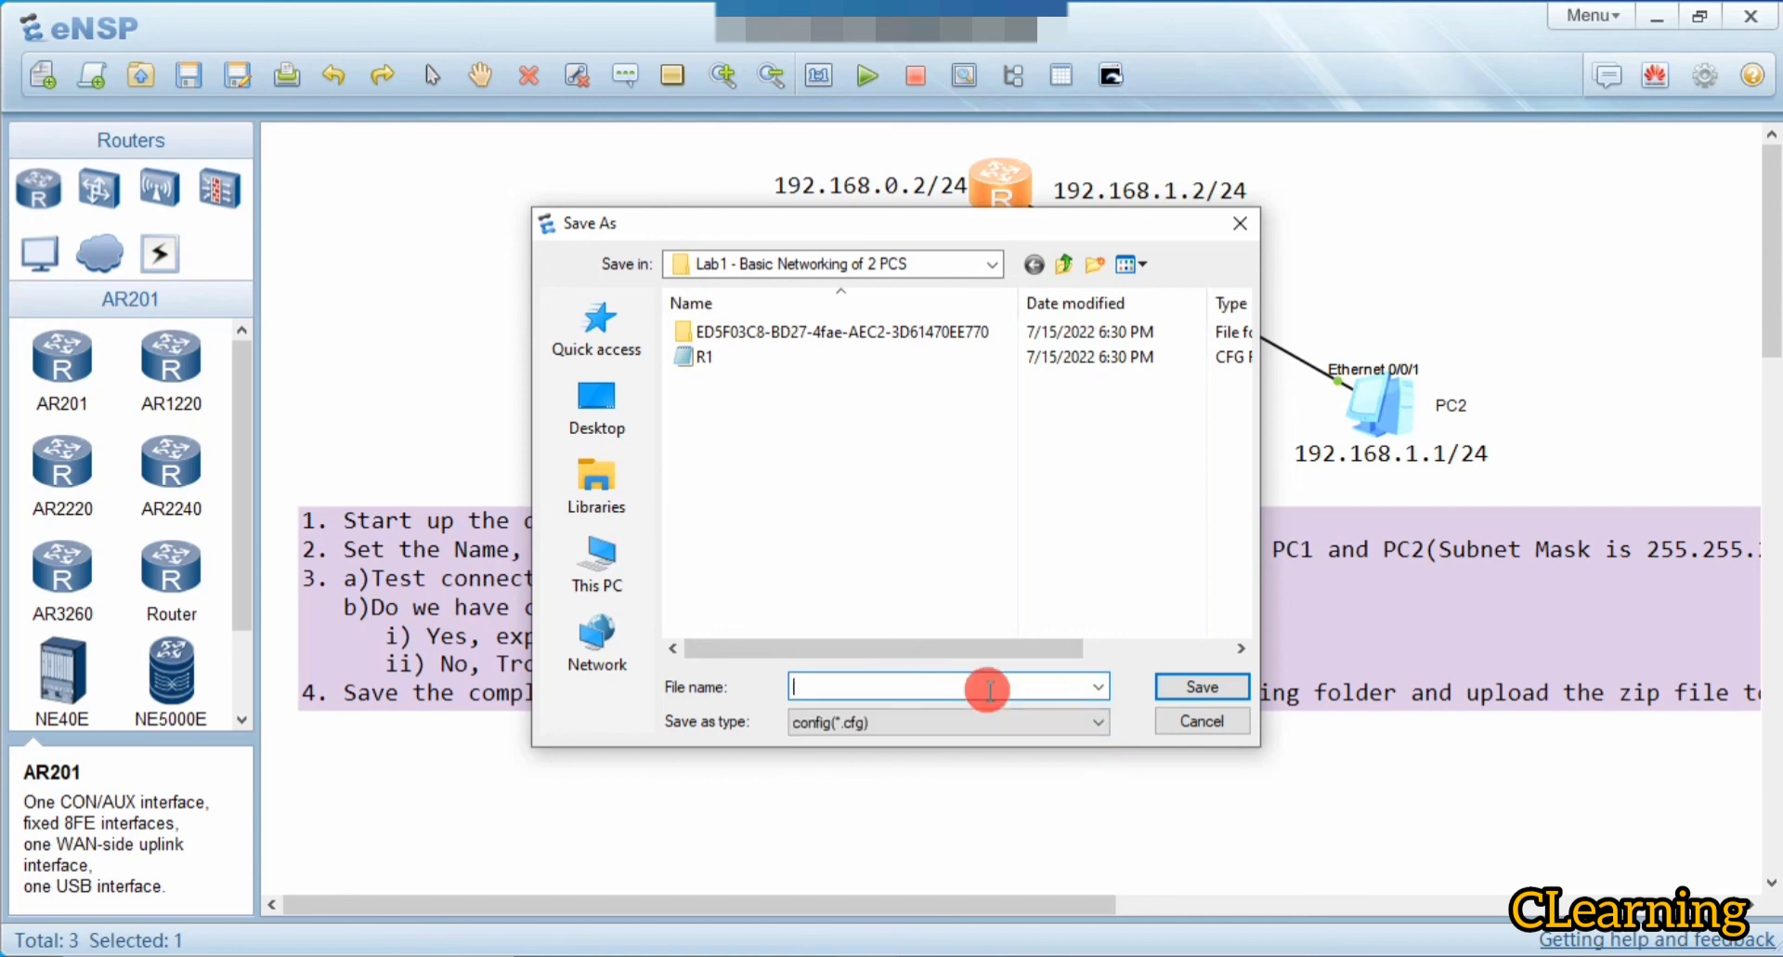